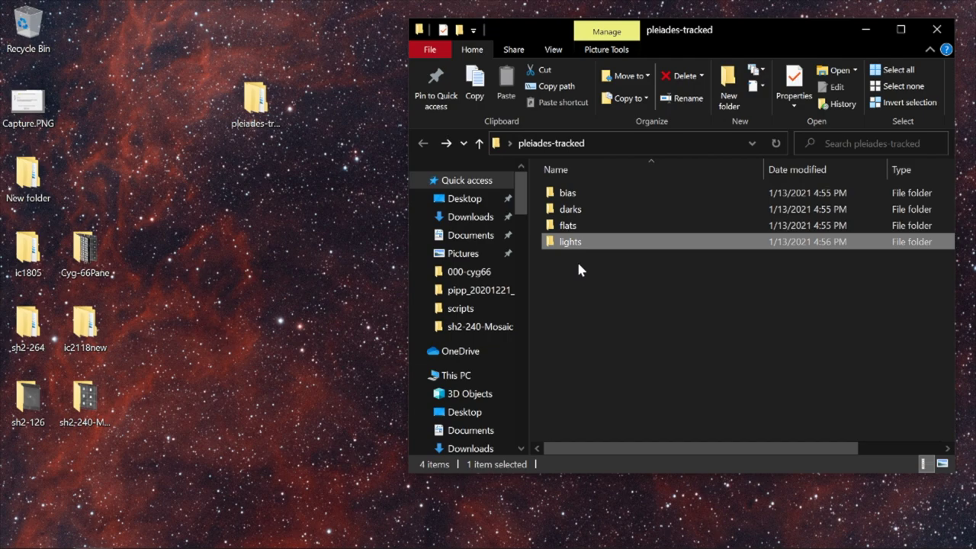
Step: Examine the calibration subfolders in pleiades-tracked, viewing the image files inside the lights and flats folders
mouse_move(592, 242)
click(583, 229)
click(594, 209)
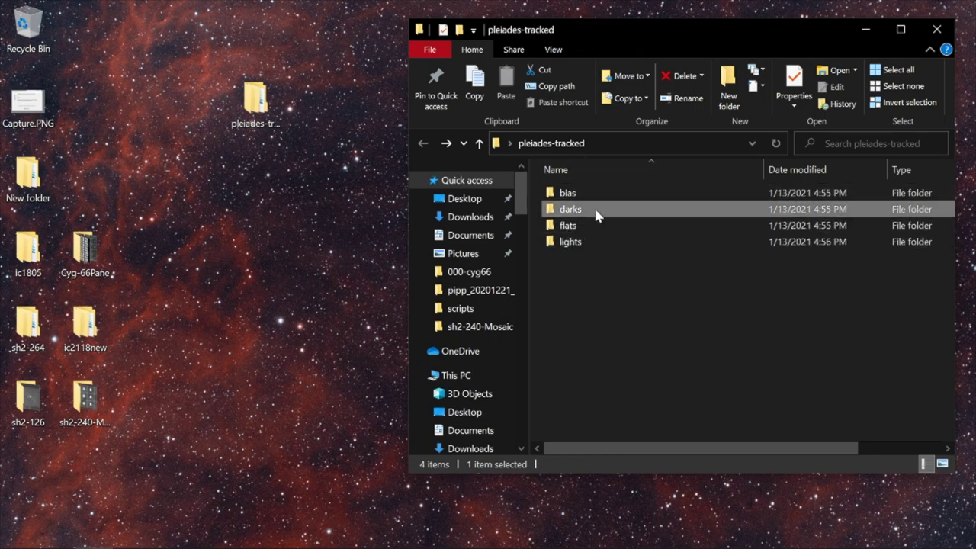
click(599, 195)
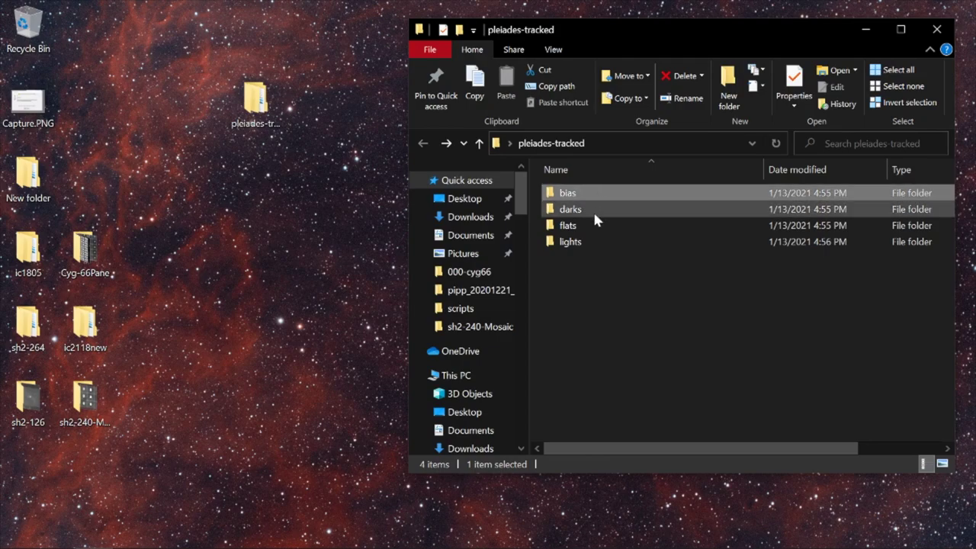
double_click(587, 244)
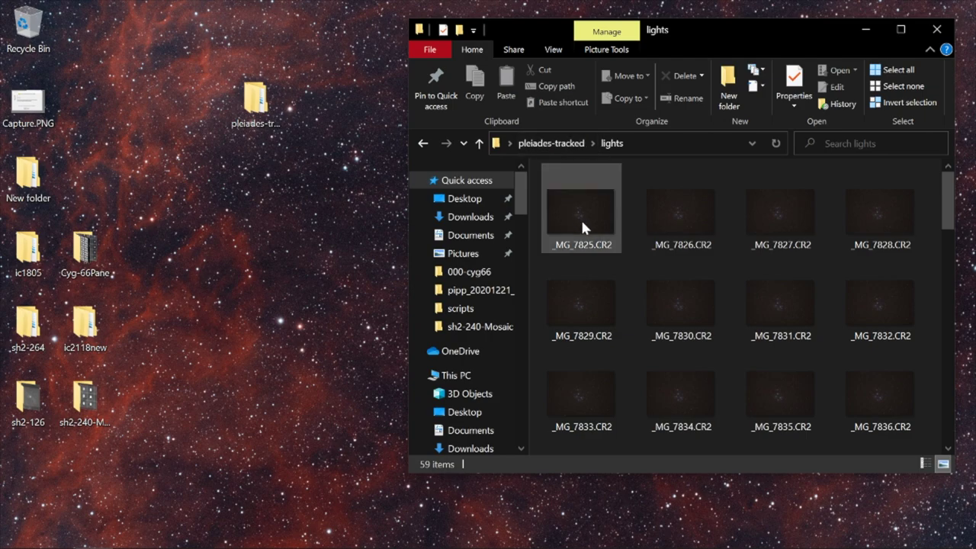
mouse_move(582, 221)
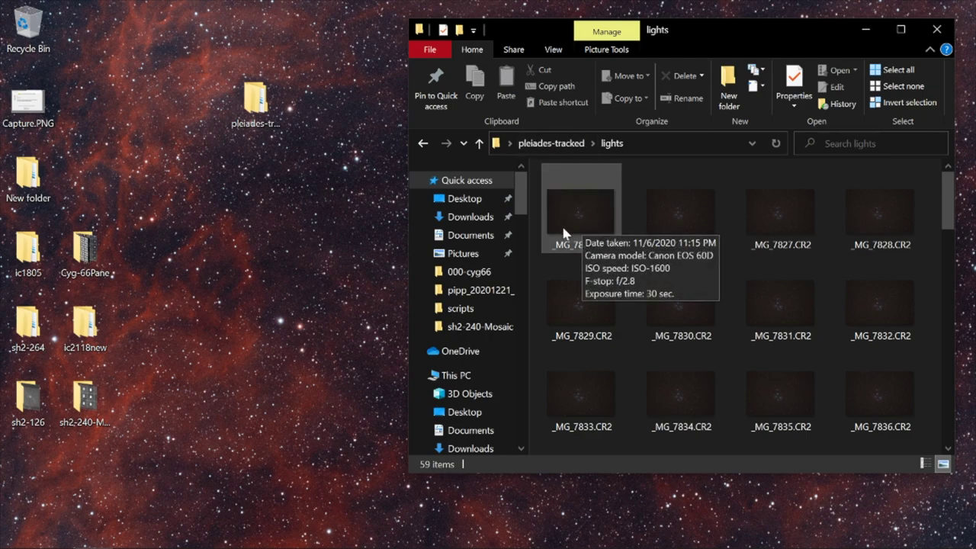
click(577, 144)
click(596, 233)
double_click(596, 234)
mouse_move(606, 208)
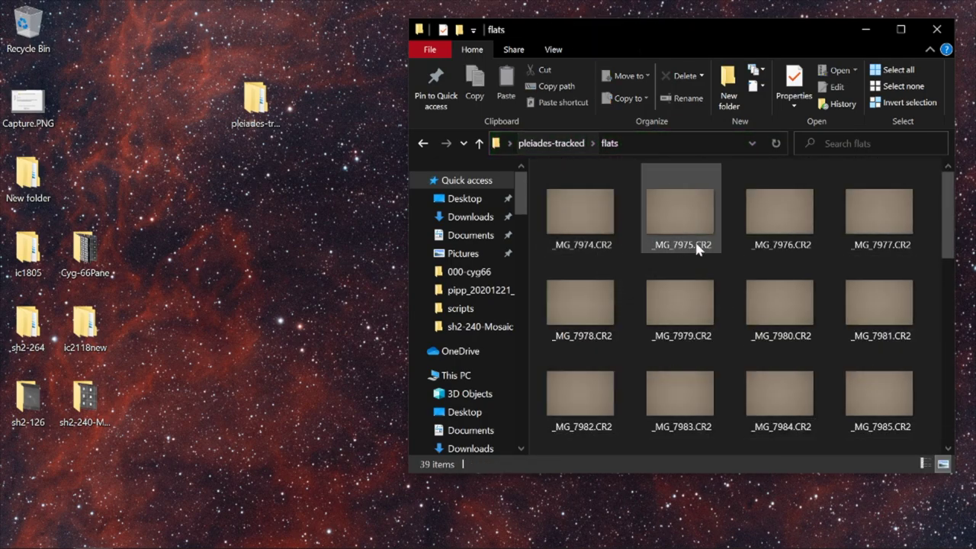
Step: View the image files in the darks and bias folders, and close the pleiades-tracked folder window
click(568, 146)
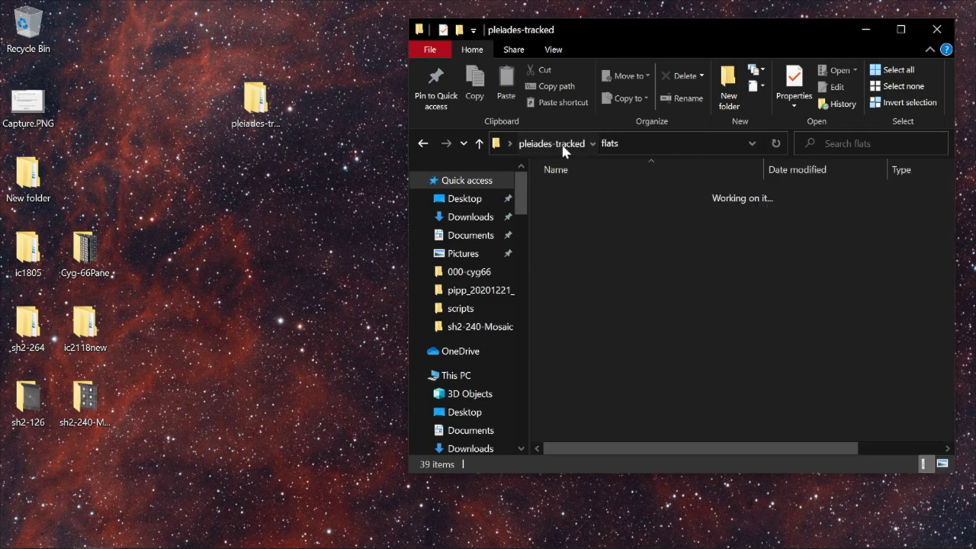
double_click(573, 218)
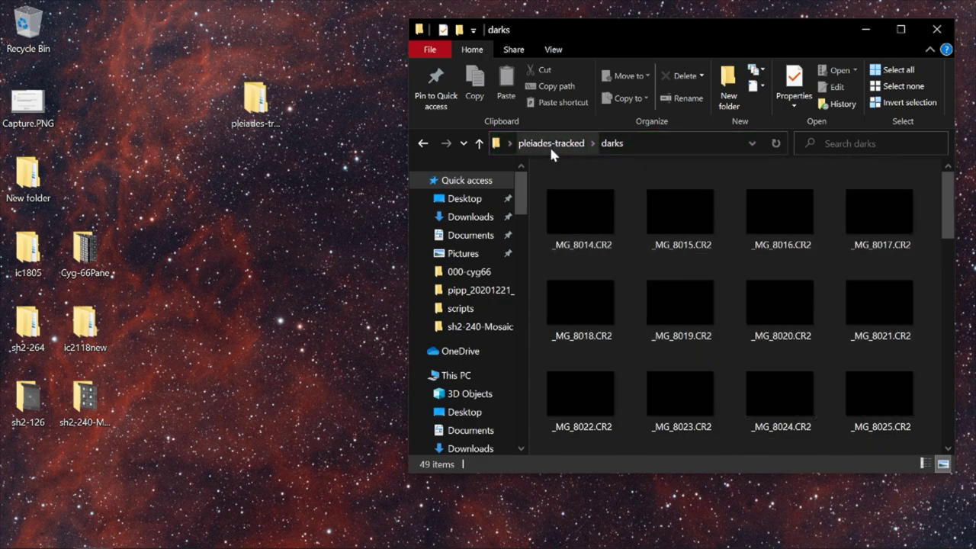
click(560, 144)
double_click(568, 194)
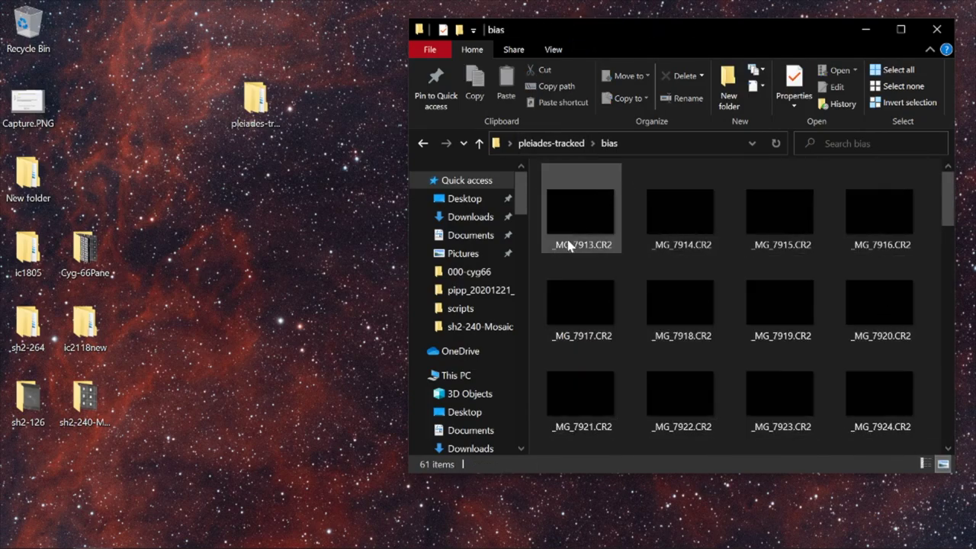
click(554, 145)
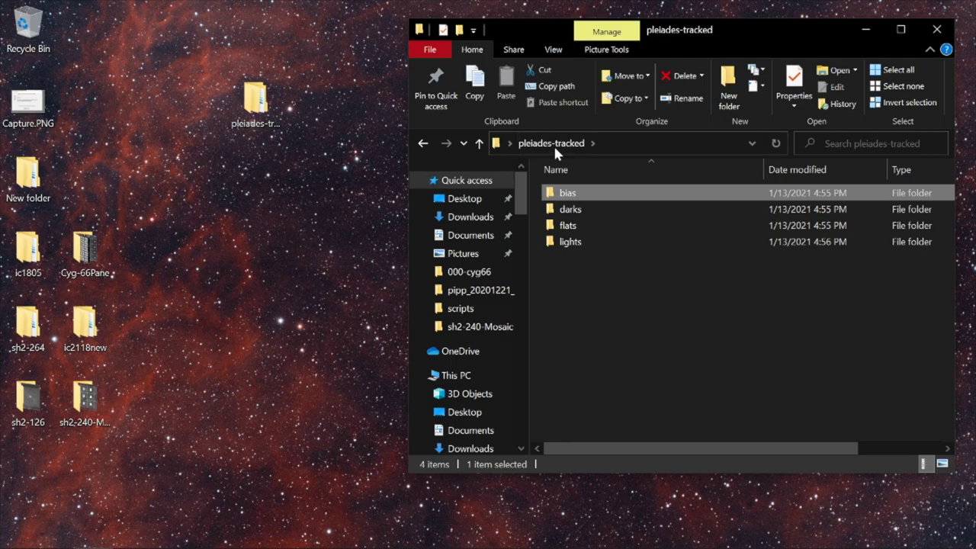
click(936, 30)
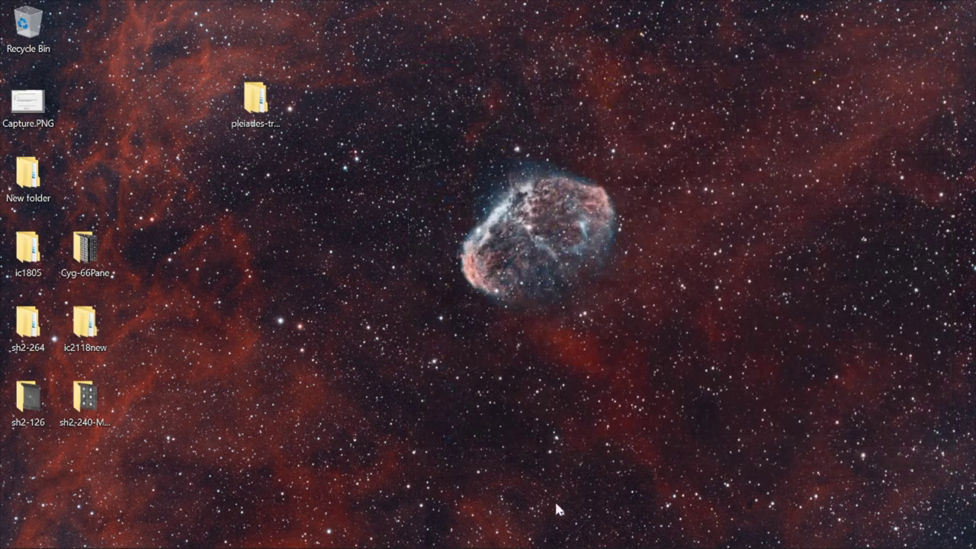
Step: Launch DeepSkyStacker
mouse_move(557, 546)
mouse_move(602, 546)
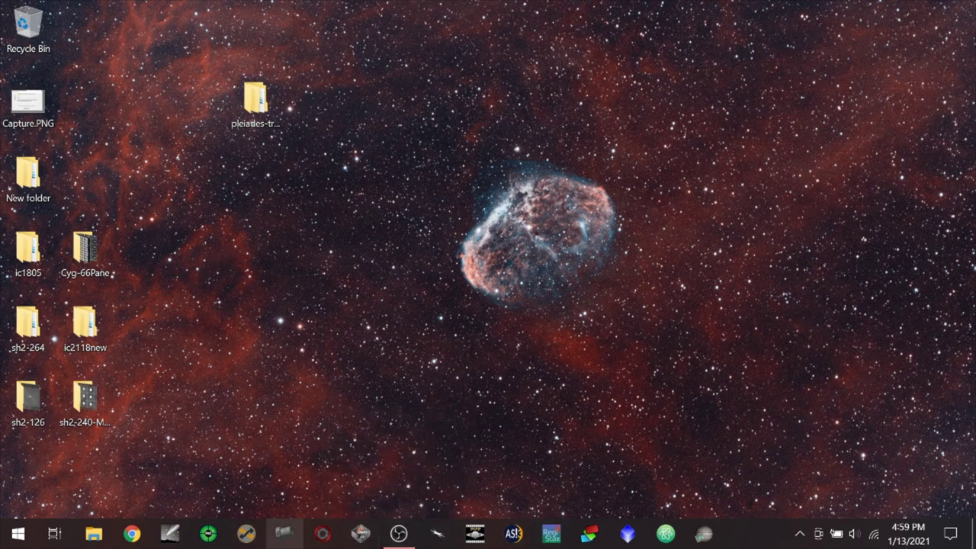
click(591, 533)
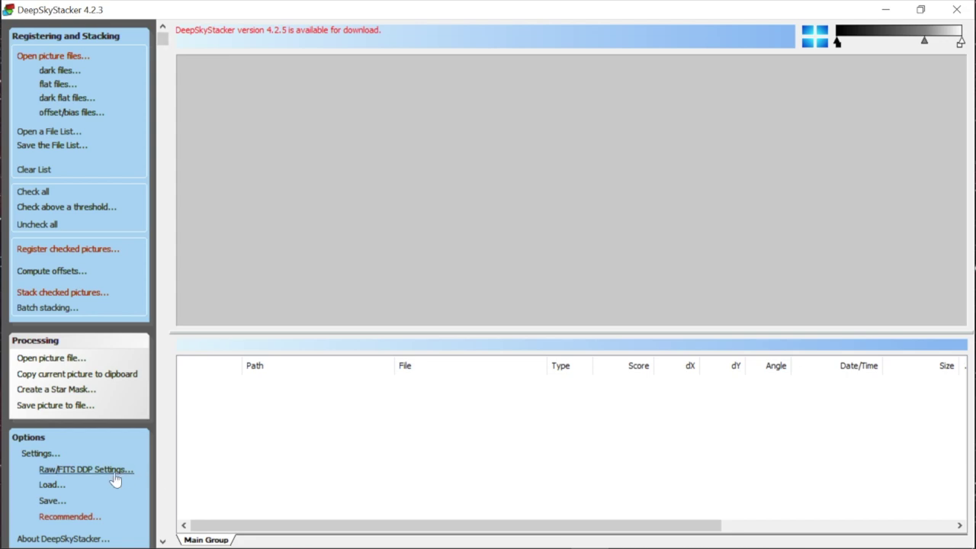
Step: Set the temporary files folder to D:\temp in the stacking parameters and accept the settings
click(49, 455)
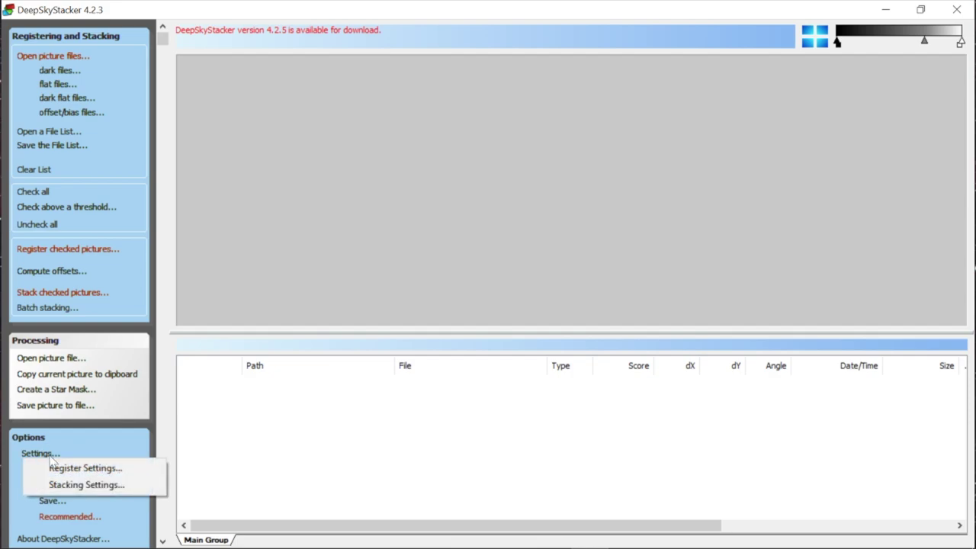
click(76, 487)
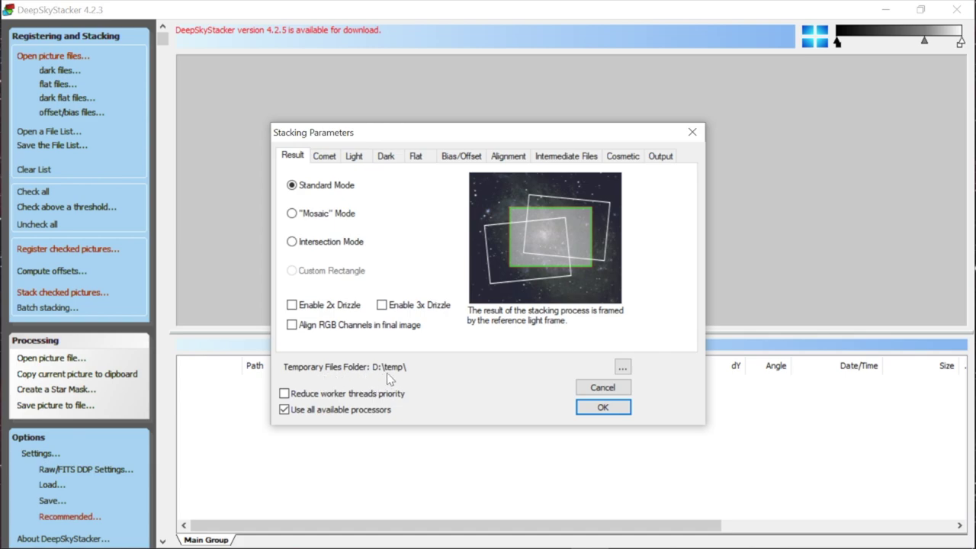
click(622, 368)
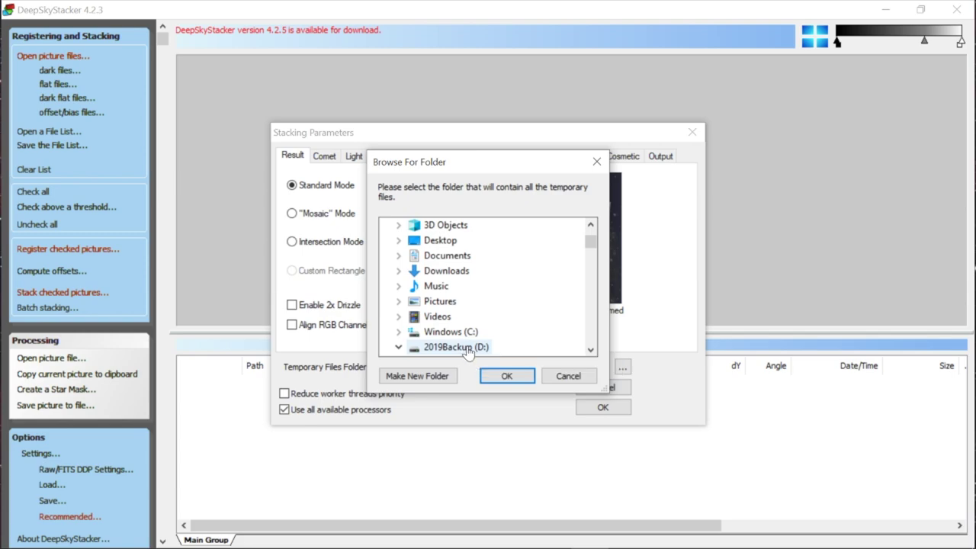
click(506, 377)
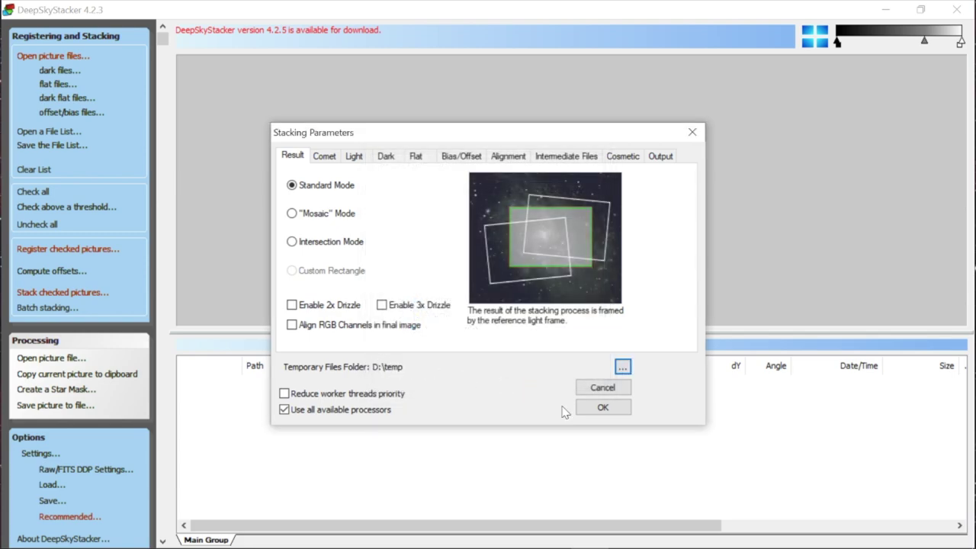
click(618, 410)
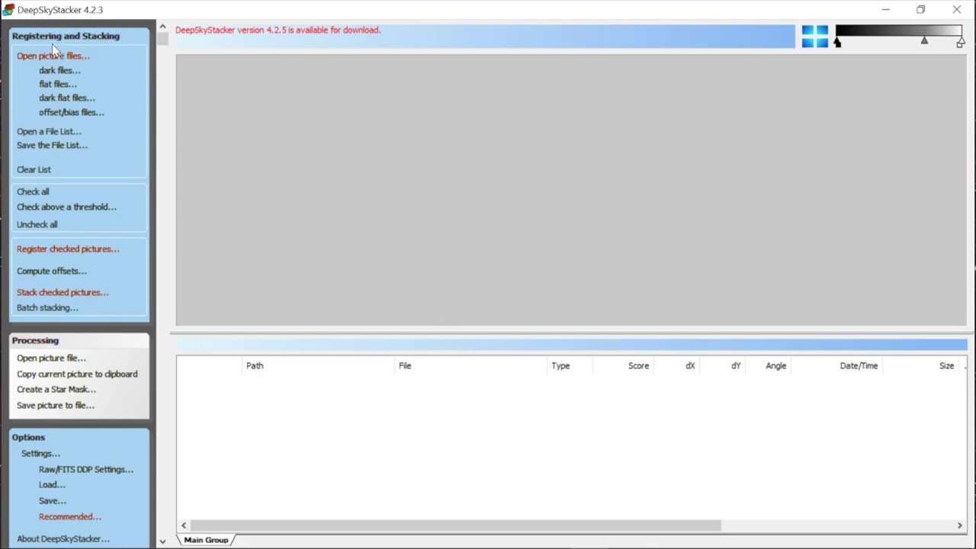
Step: Load all images from the lights subfolder of the desktop's pleiades-tracked folder as light frames
click(73, 57)
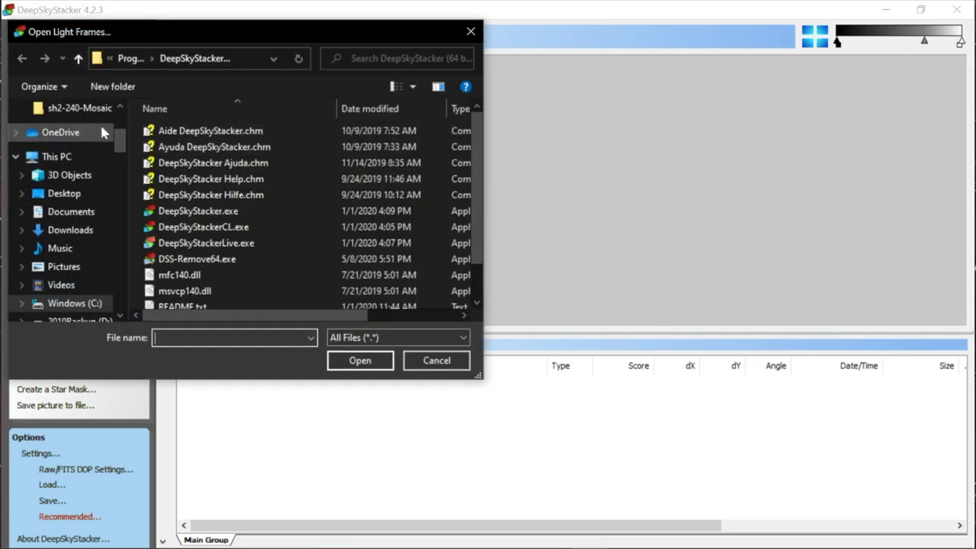
click(65, 193)
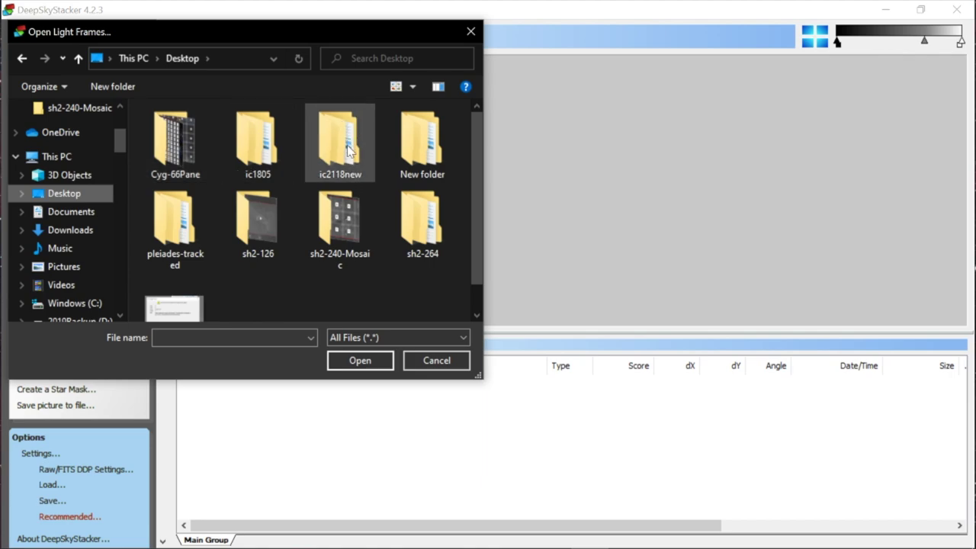
double_click(176, 223)
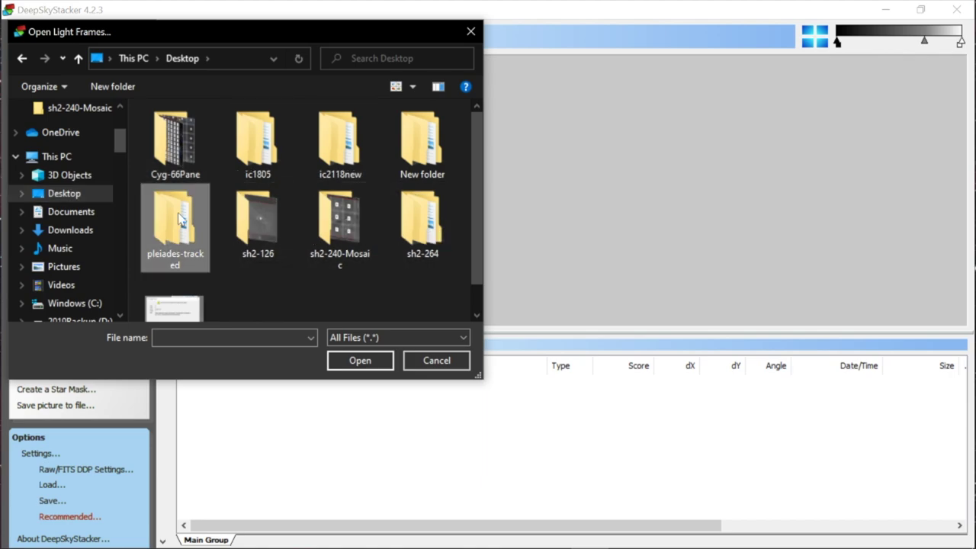
double_click(169, 180)
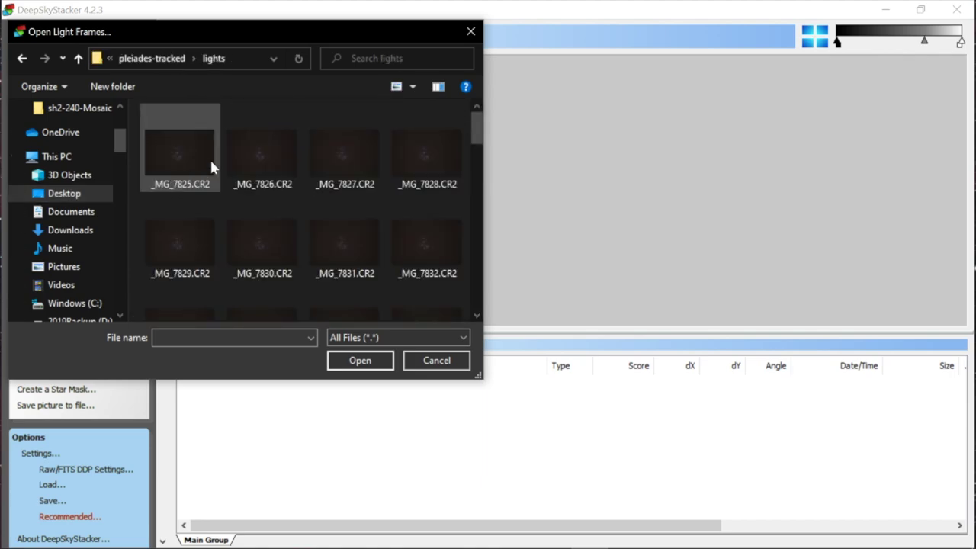
click(206, 165)
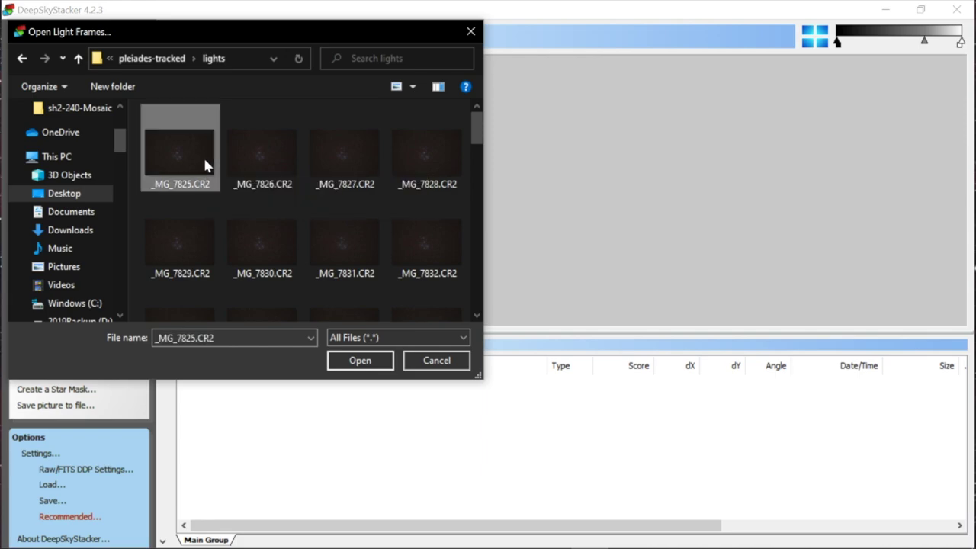
key(ctrl+a)
click(359, 355)
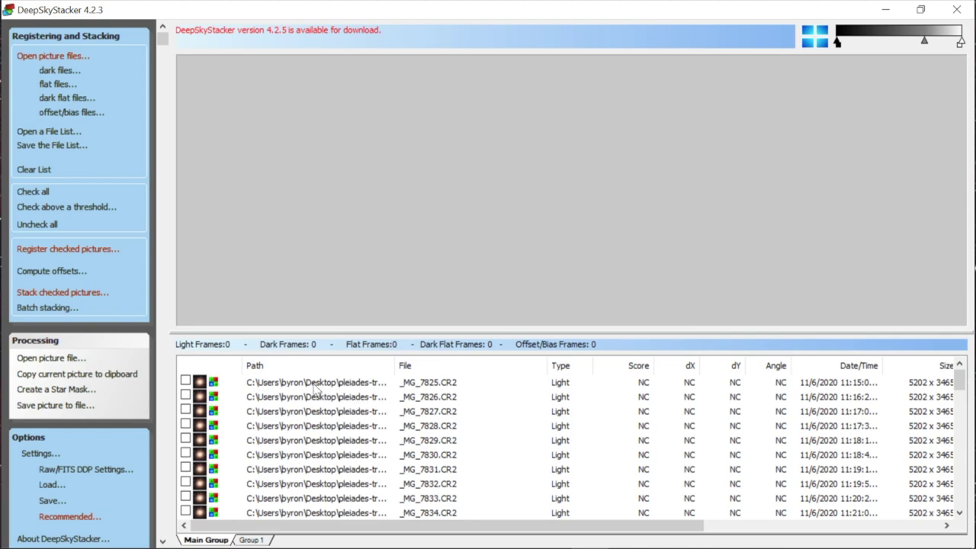
Step: Check all the loaded light frames in the file list and look through the list
scroll(312, 433, down, 4)
scroll(312, 433, up, 4)
click(187, 379)
click(184, 381)
click(43, 193)
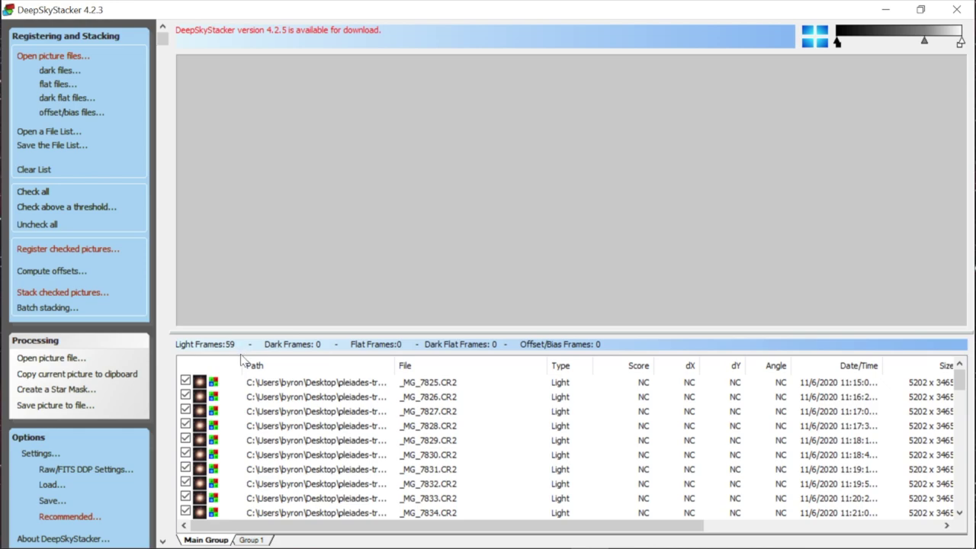
scroll(308, 419, down, 15)
scroll(308, 420, up, 17)
Step: Load all images from the pleiades-tracked darks subfolder as dark frames
click(58, 71)
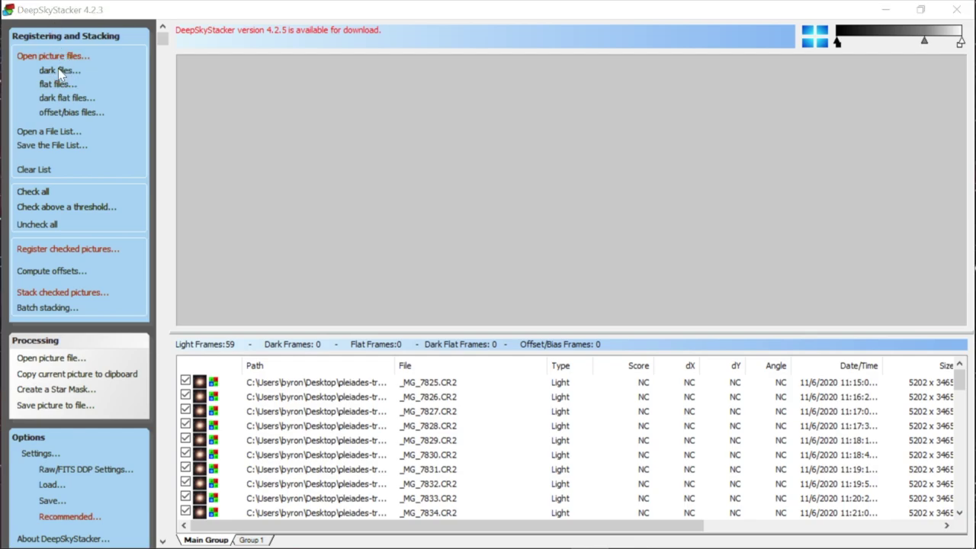
click(162, 60)
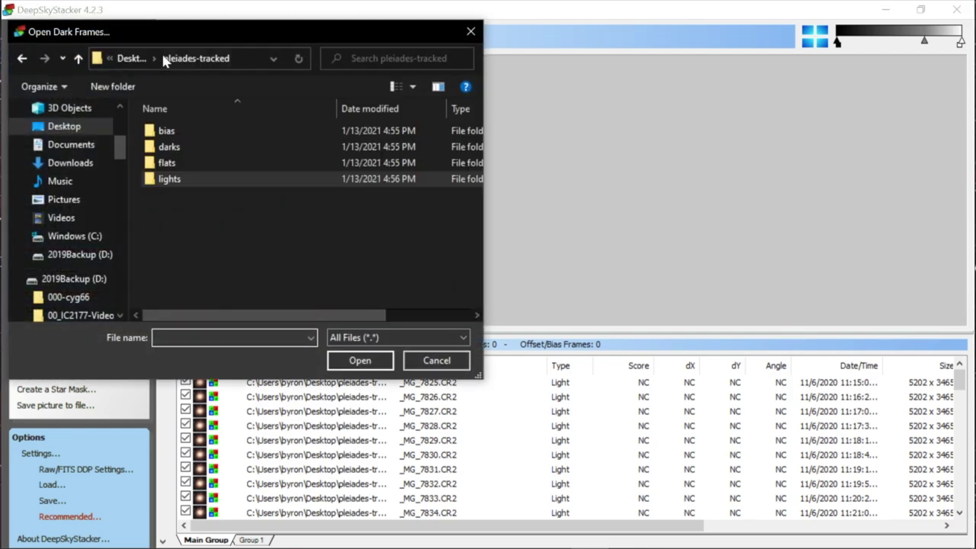
double_click(174, 151)
click(174, 155)
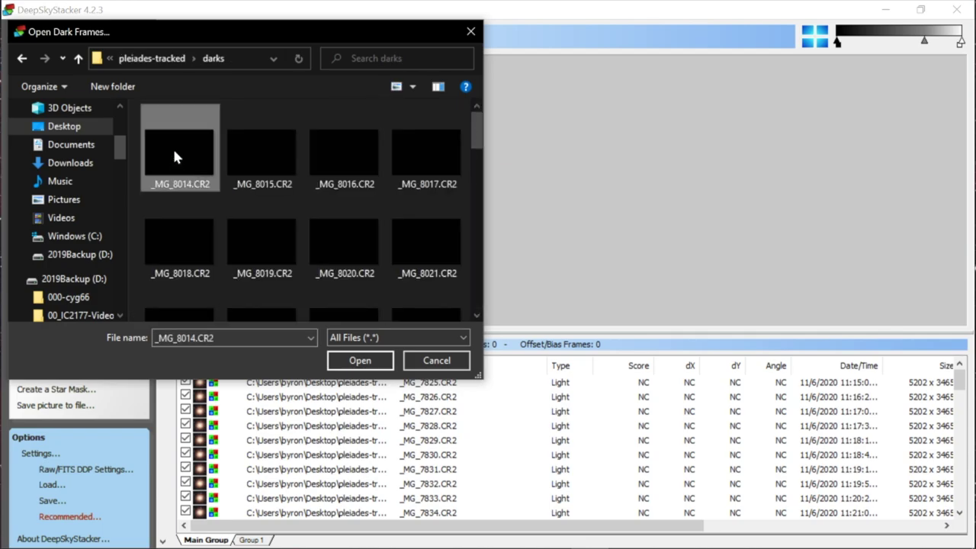
key(ctrl+a)
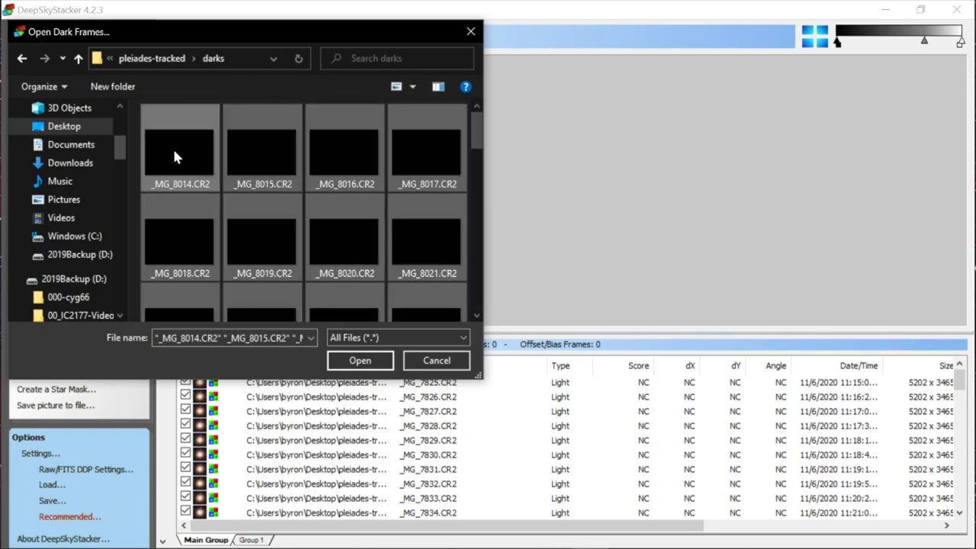
click(371, 359)
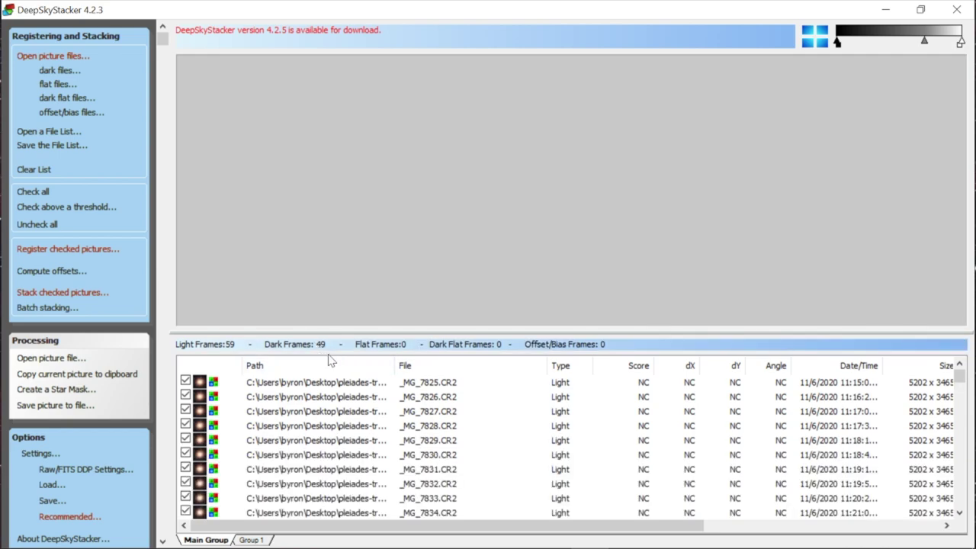
Step: Load all images from the pleiades-tracked flats subfolder as flat frames
click(67, 86)
click(177, 63)
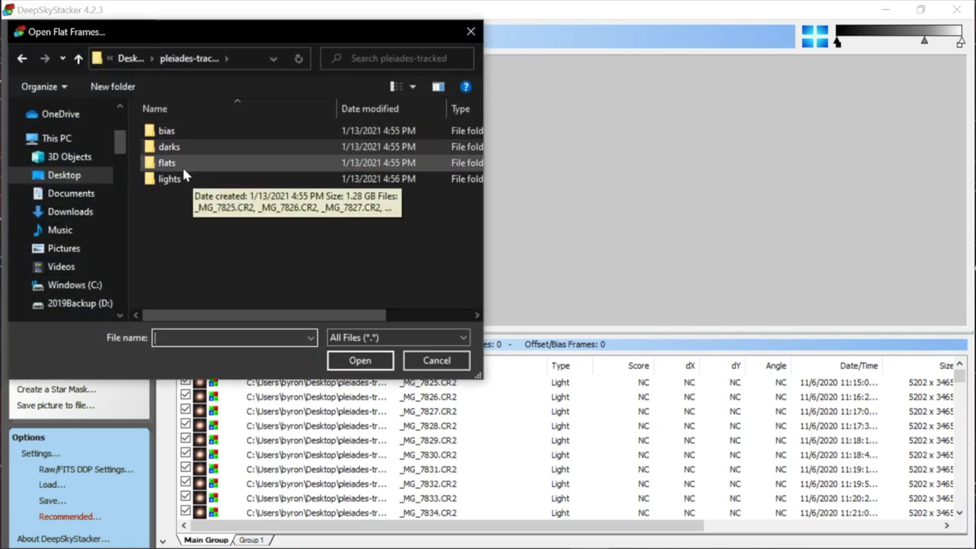
double_click(191, 163)
click(191, 171)
key(ctrl+a)
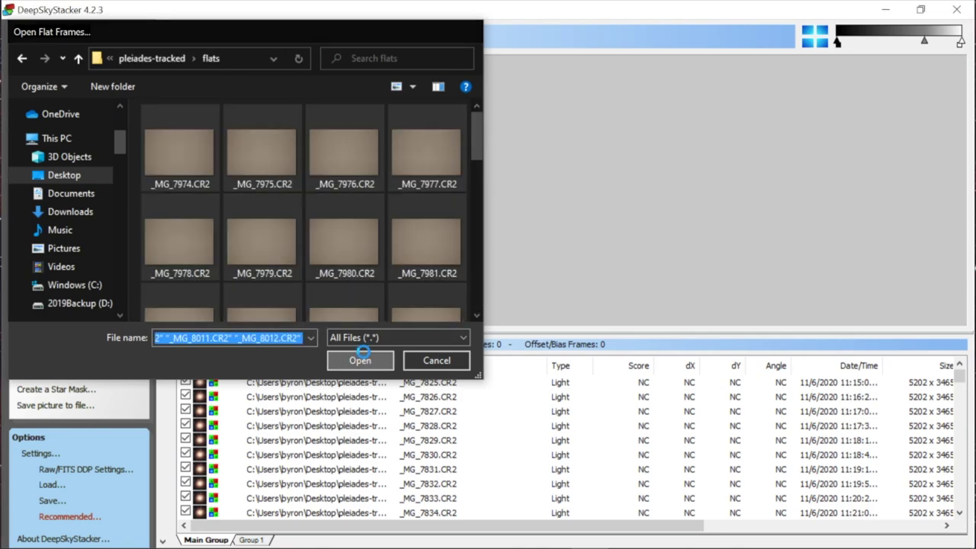
key(Return)
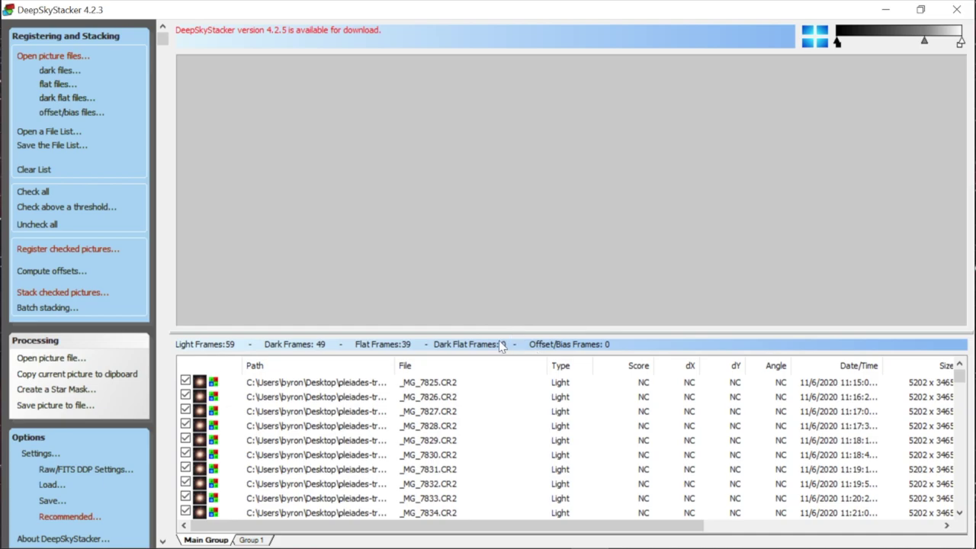
Step: Load all images from the pleiades-tracked bias subfolder as offset/bias frames
click(73, 112)
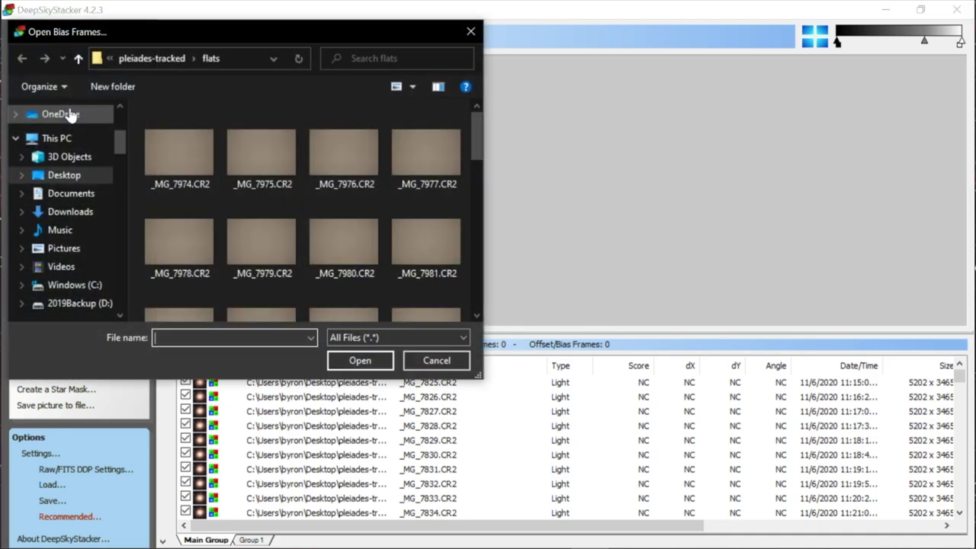
click(178, 61)
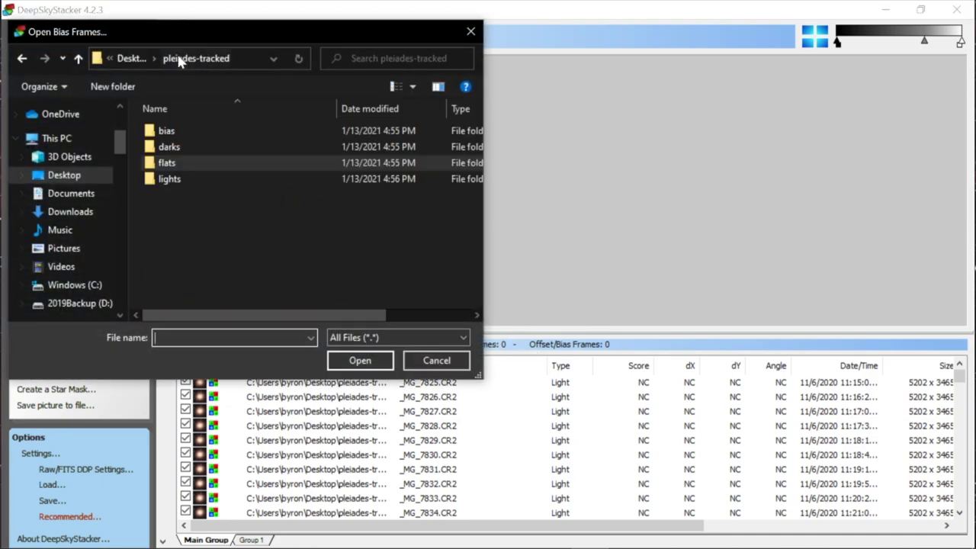
double_click(162, 131)
click(182, 150)
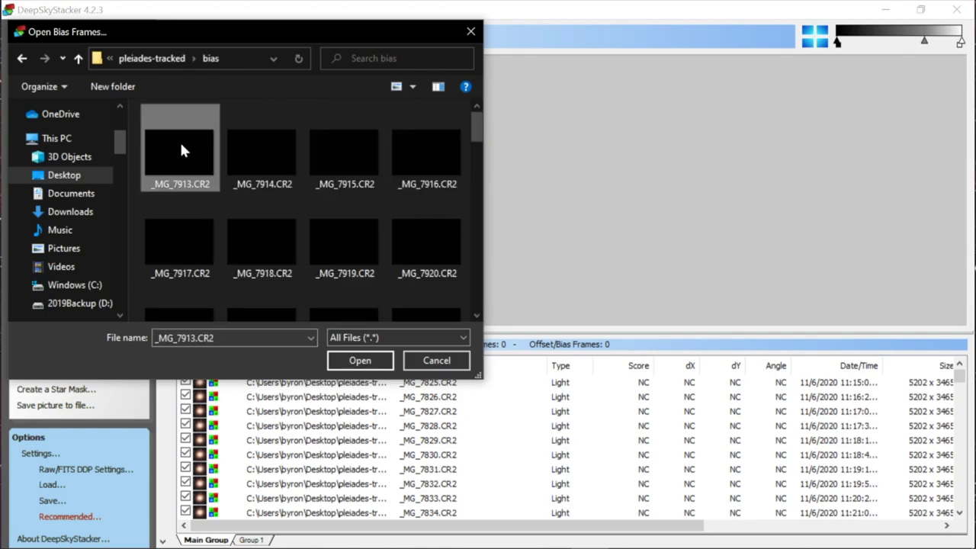
key(ctrl+a)
click(358, 360)
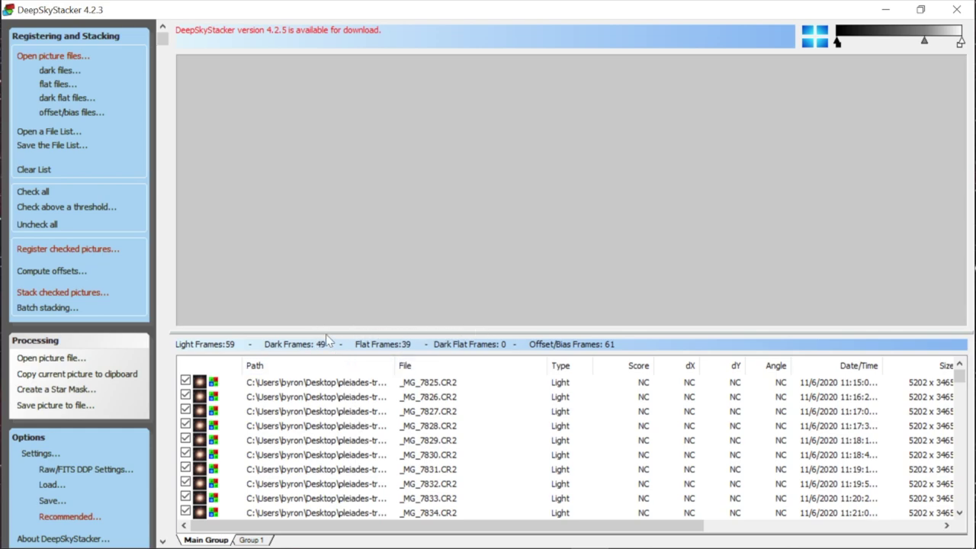
Step: Look through the complete file list to check the loaded light, dark, flat and bias frames
scroll(282, 412, down, 12)
scroll(282, 412, down, 20)
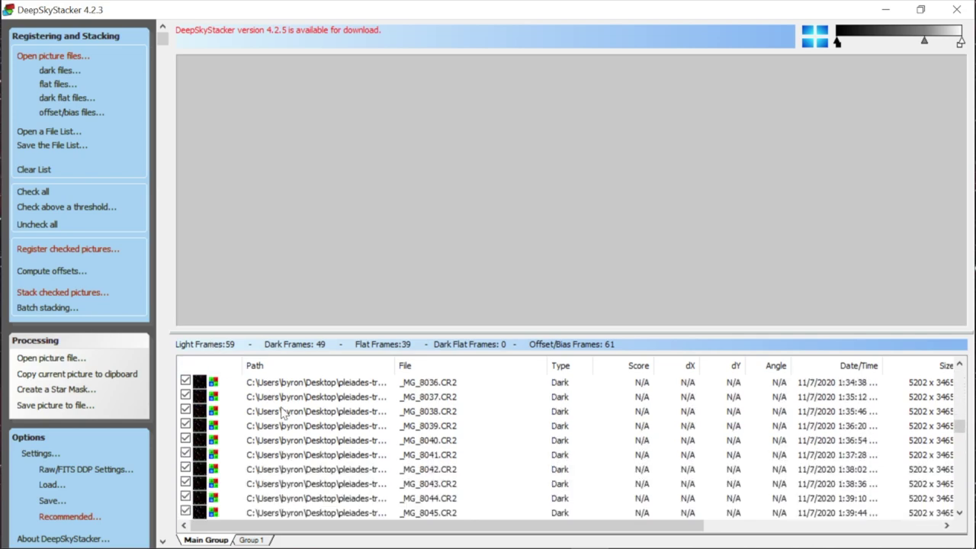
scroll(282, 412, down, 20)
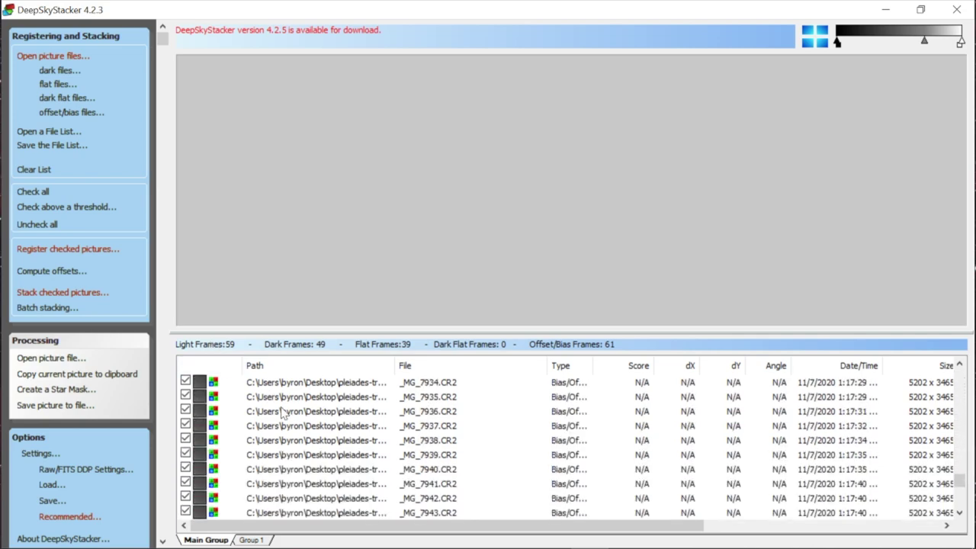
scroll(925, 433, down, 10)
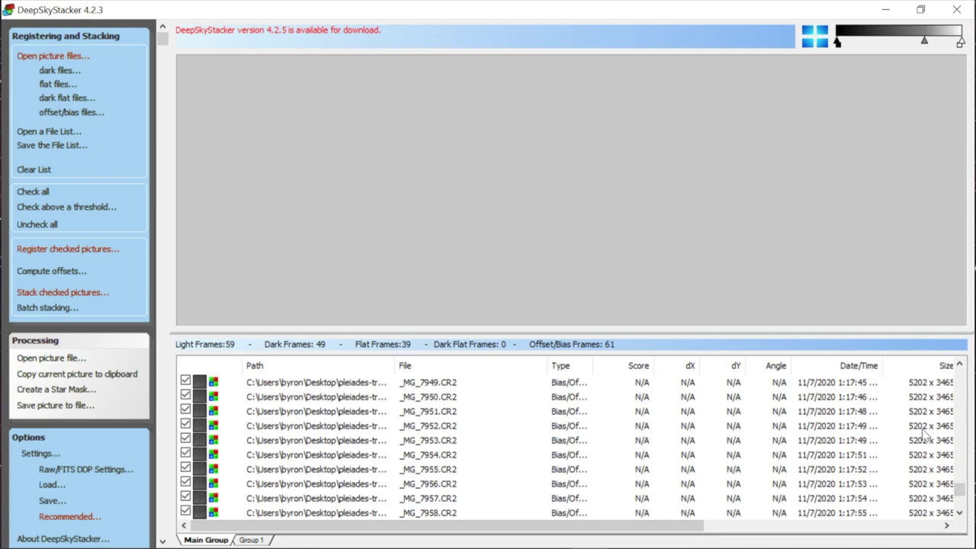
scroll(925, 433, up, 18)
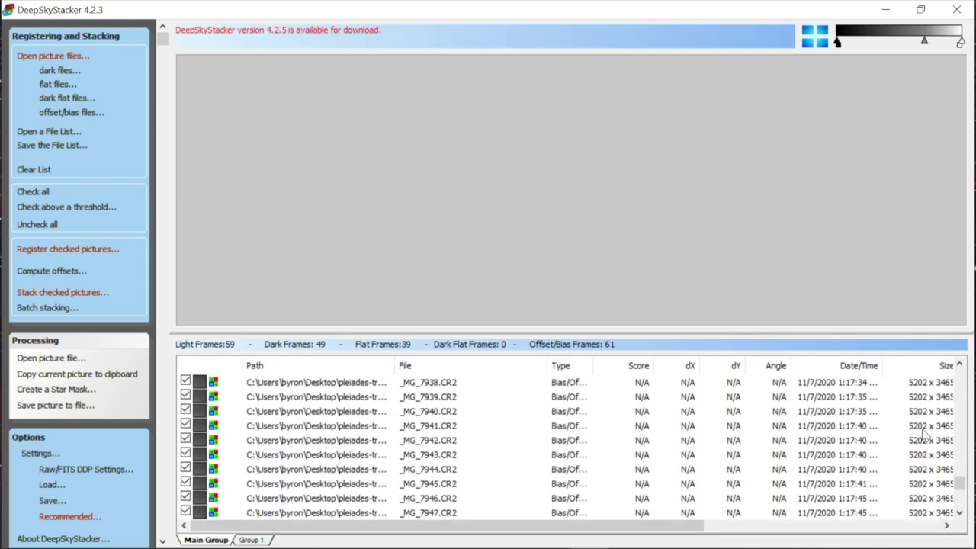
scroll(924, 433, up, 18)
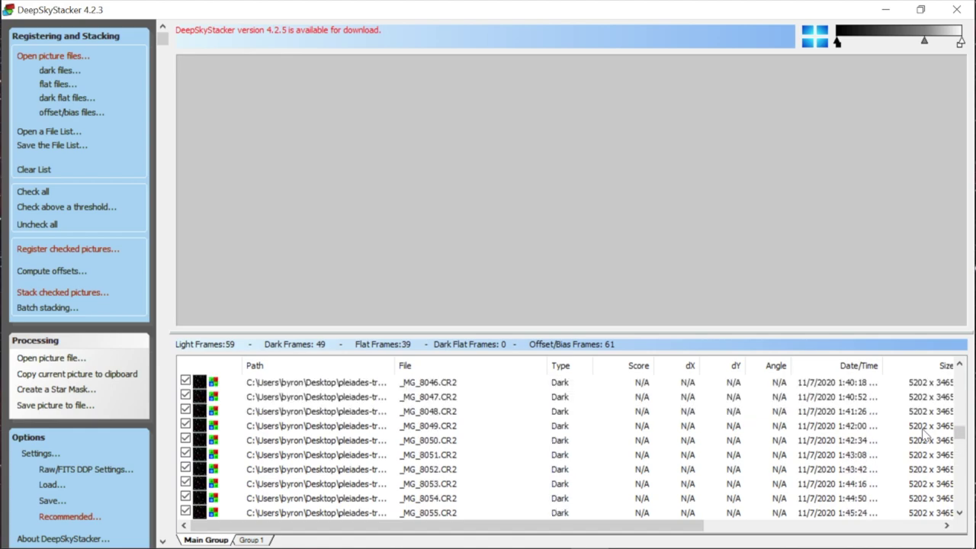
scroll(925, 433, up, 18)
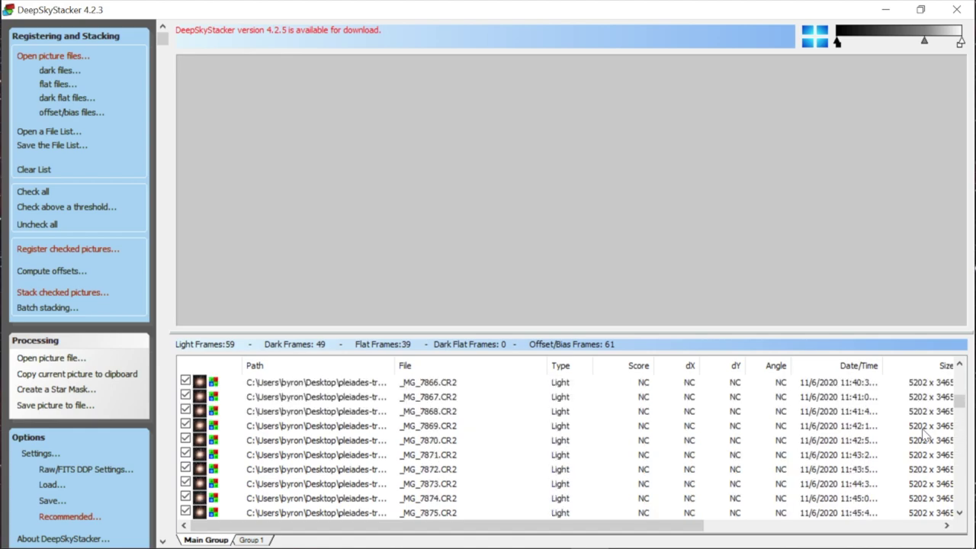
scroll(925, 433, up, 2)
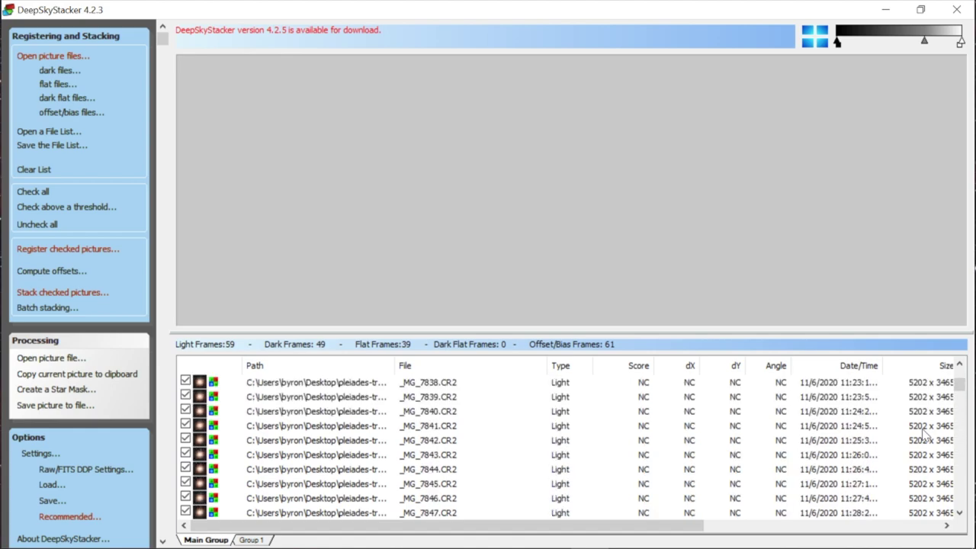
scroll(924, 433, up, 3)
scroll(924, 423, up, 1)
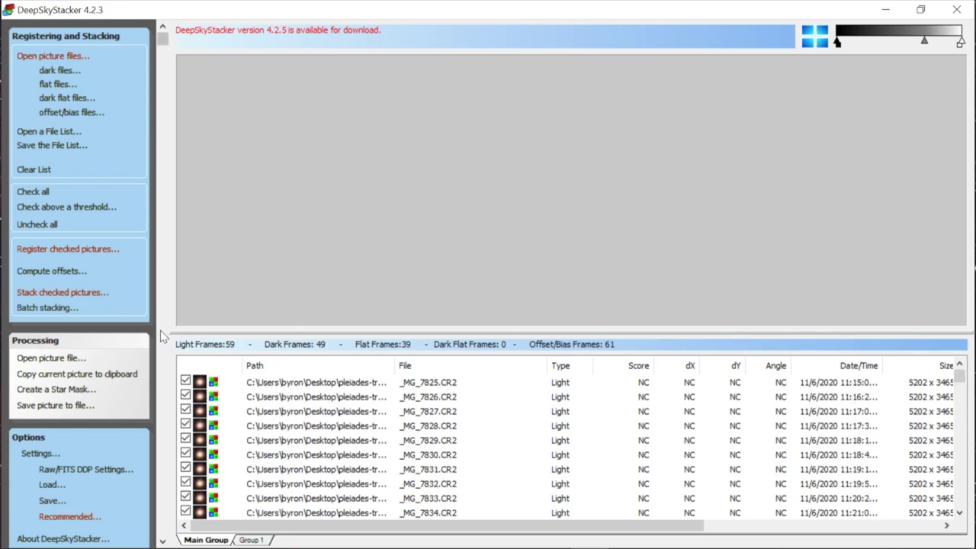
scroll(453, 439, down, 20)
scroll(453, 440, down, 20)
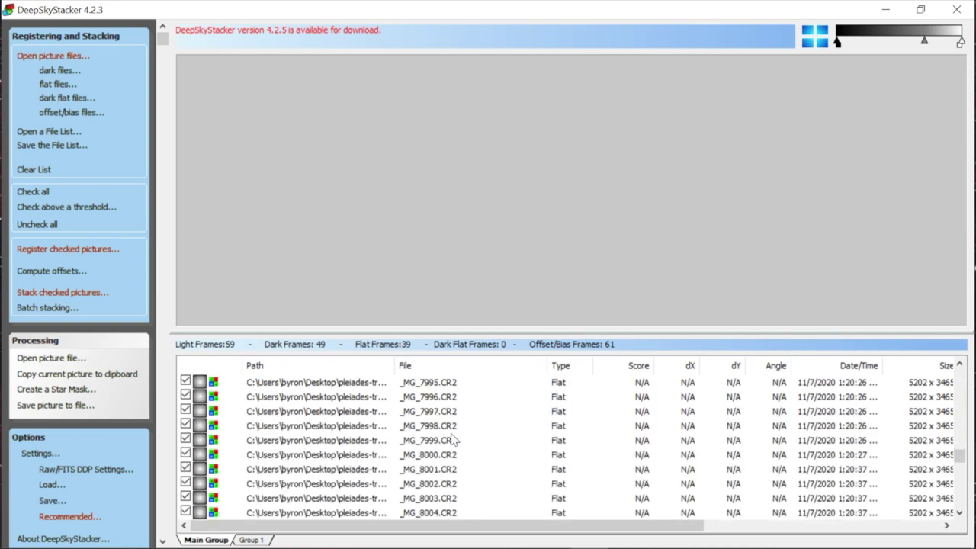
scroll(452, 440, up, 20)
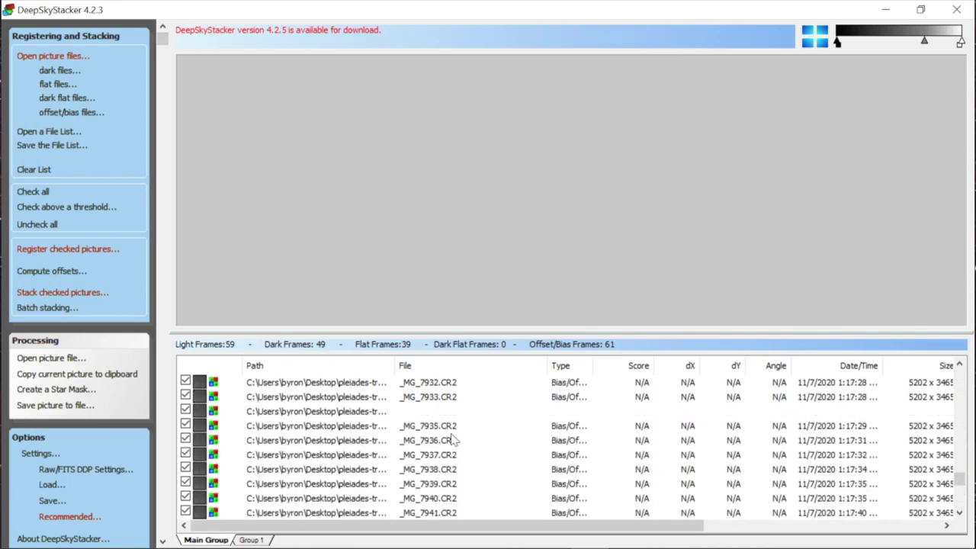
scroll(453, 440, up, 20)
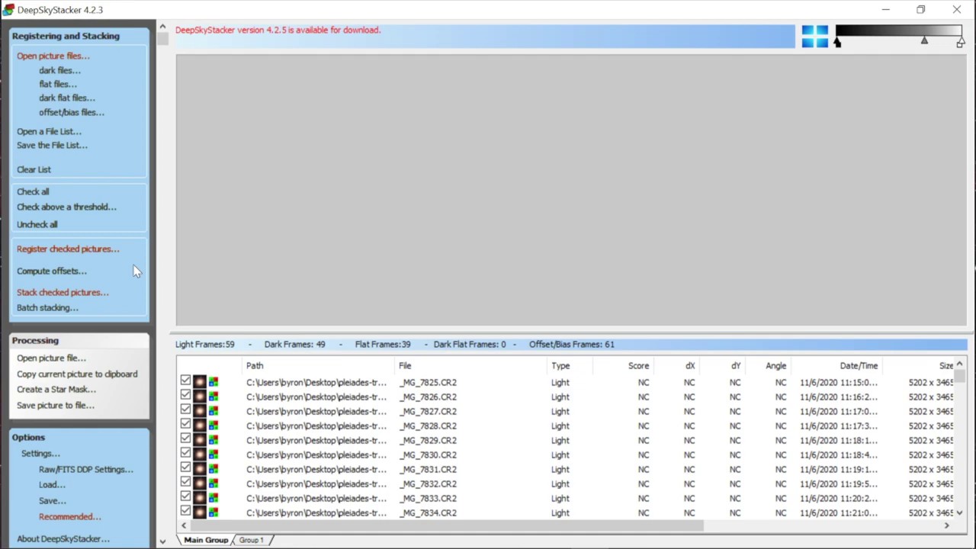
Step: Preview the light frames one by one from _MG_7825.CR2 to _MG_7848.CR2 and compare the star positions, returning to _MG_7846.CR2
click(324, 384)
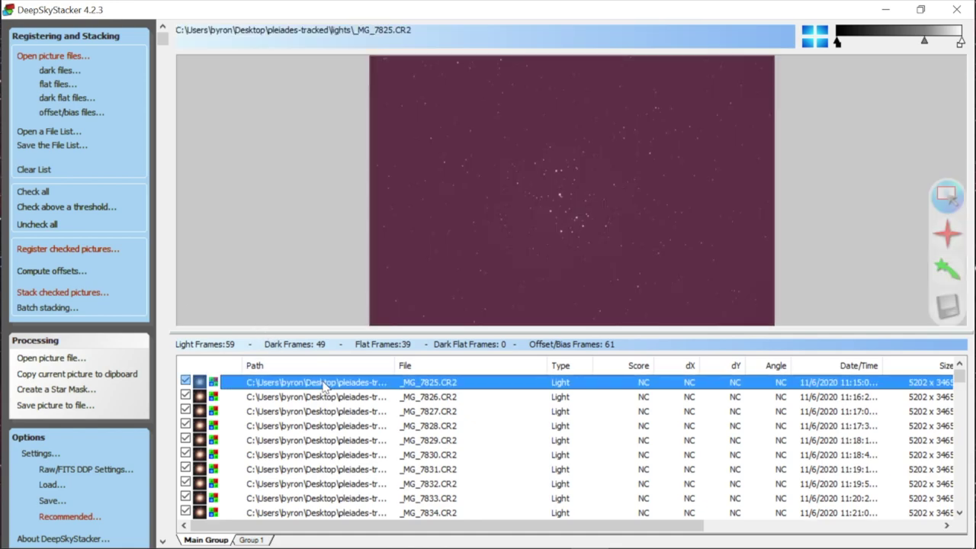
click(329, 397)
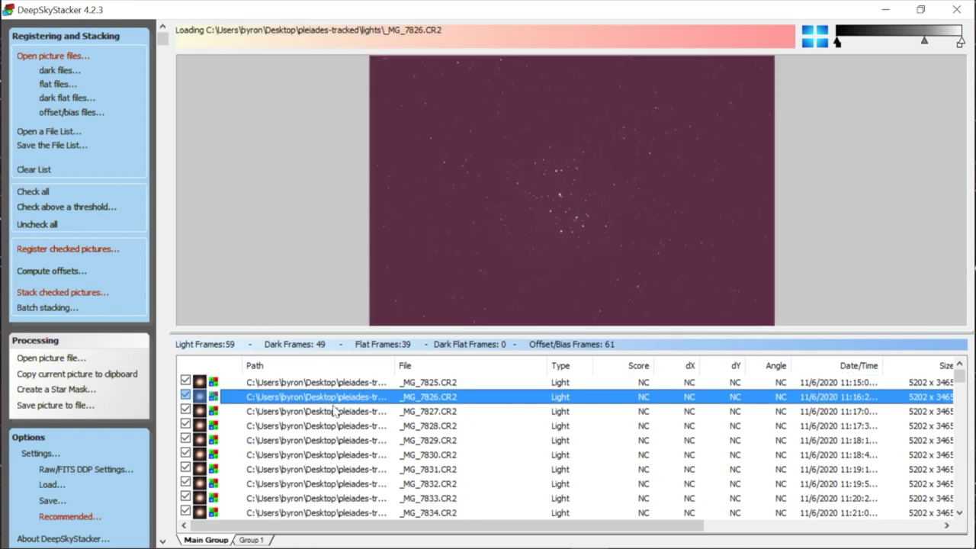
click(339, 411)
click(356, 425)
click(366, 439)
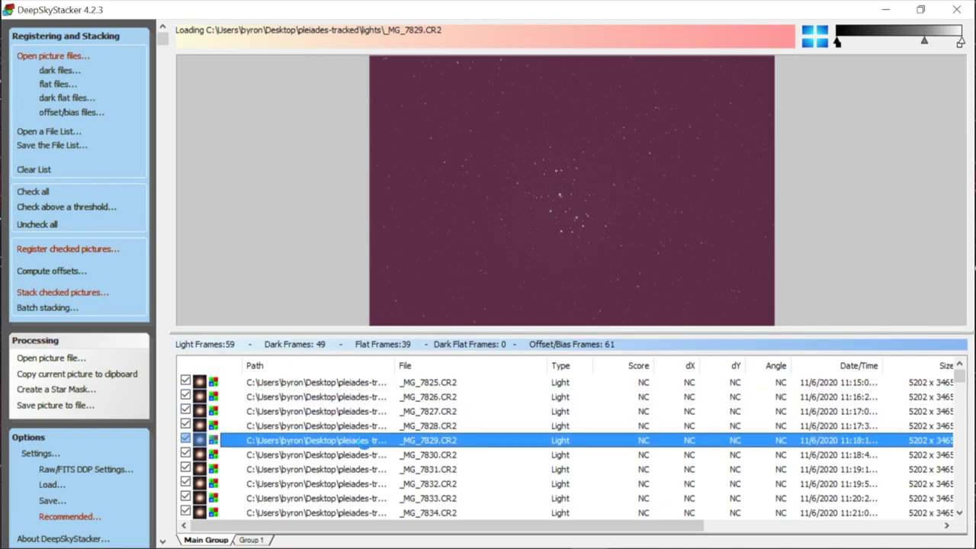
key(Down)
key(Down)
key(Down)
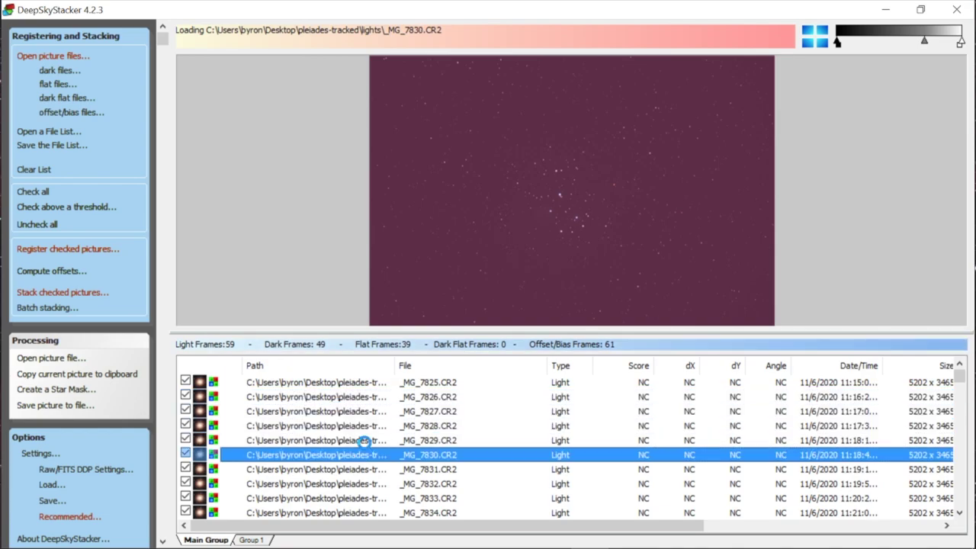
key(Down)
key(Down)
key(Down)
key(Down)
key(Down)
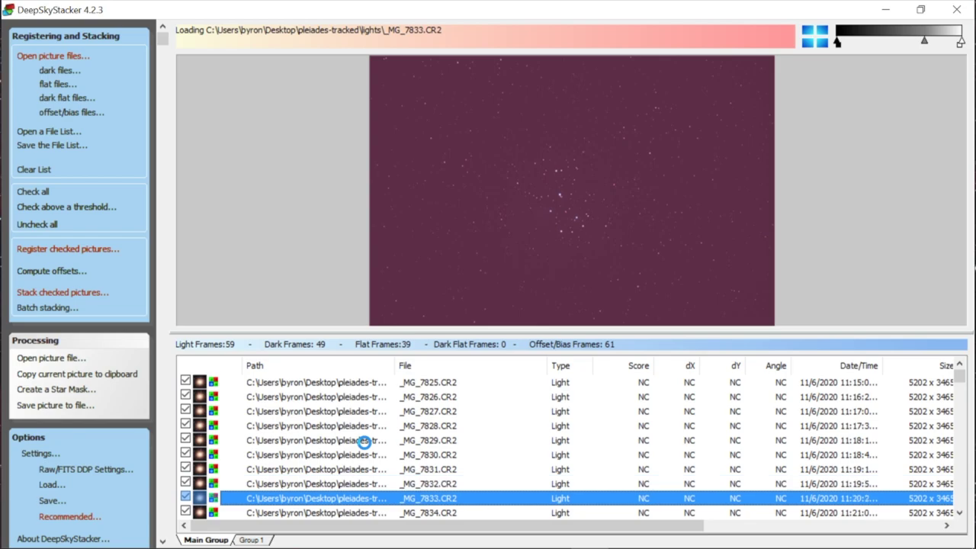
key(Down)
key(Down)
key(Down)
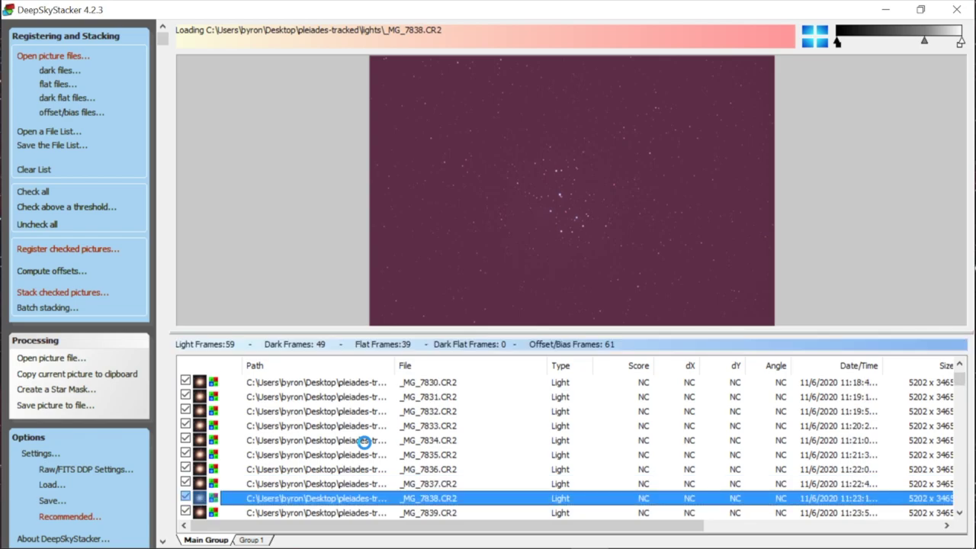
key(Down)
key(Down)
key(Down)
key(Down)
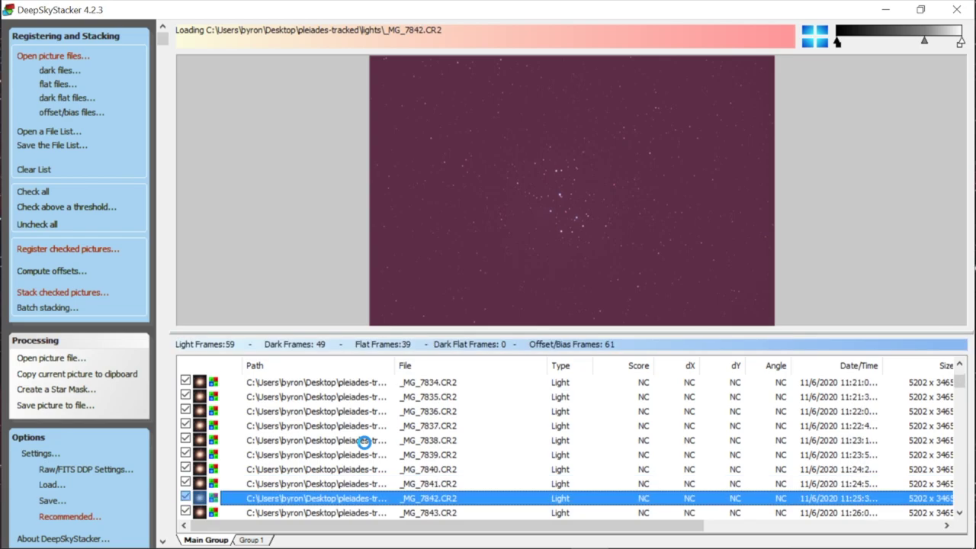
key(Down)
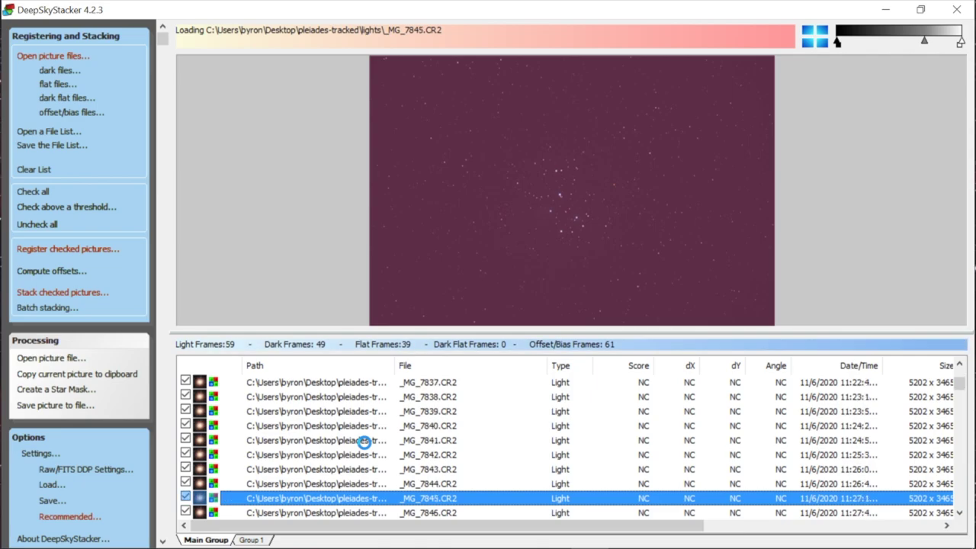
key(Down)
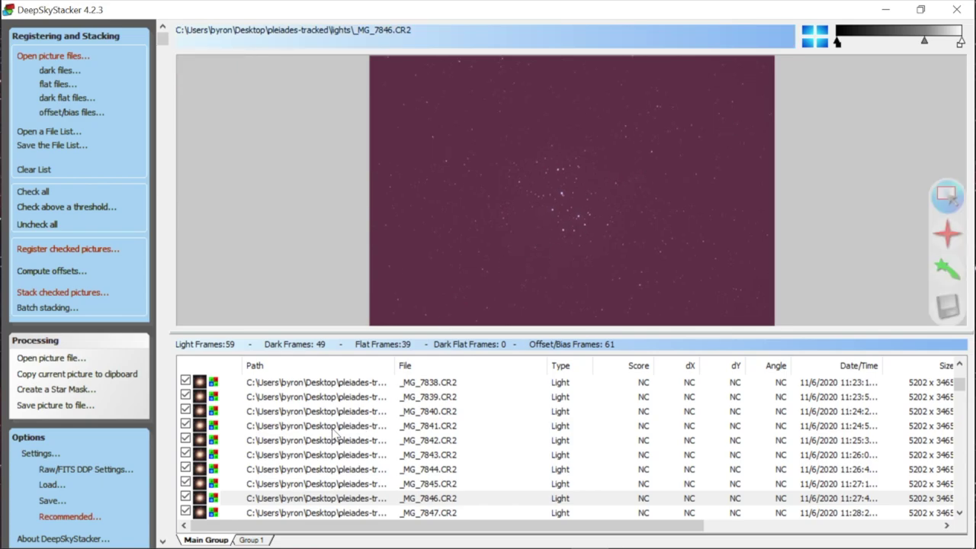
click(361, 512)
click(362, 514)
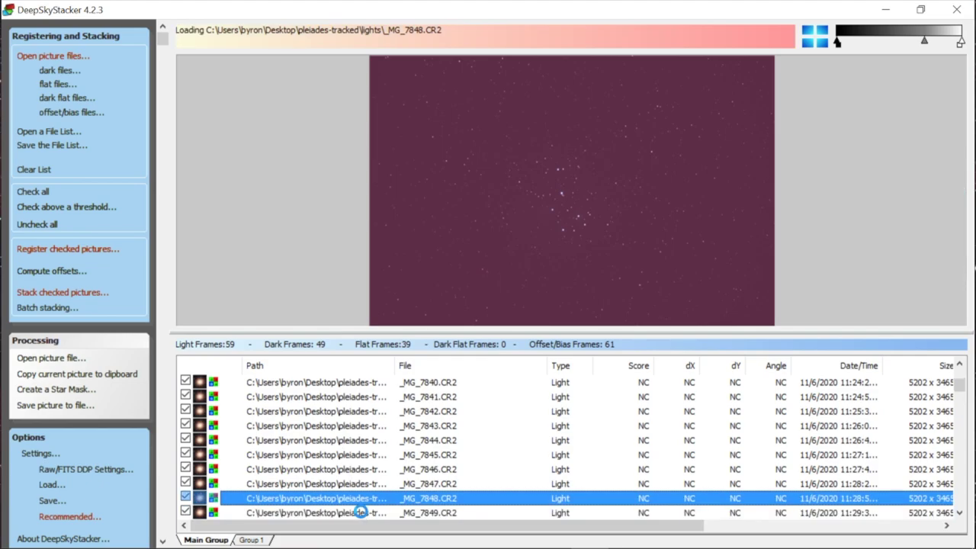
click(332, 469)
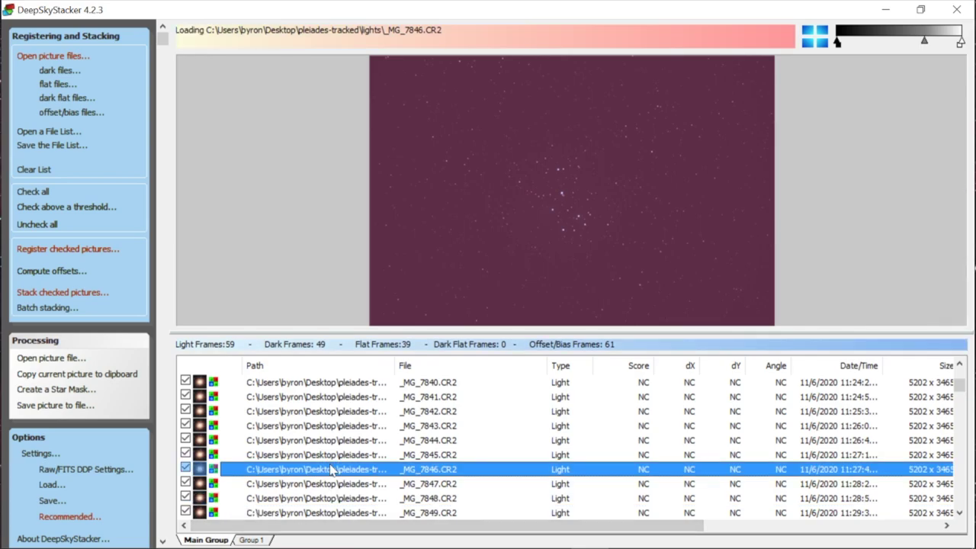
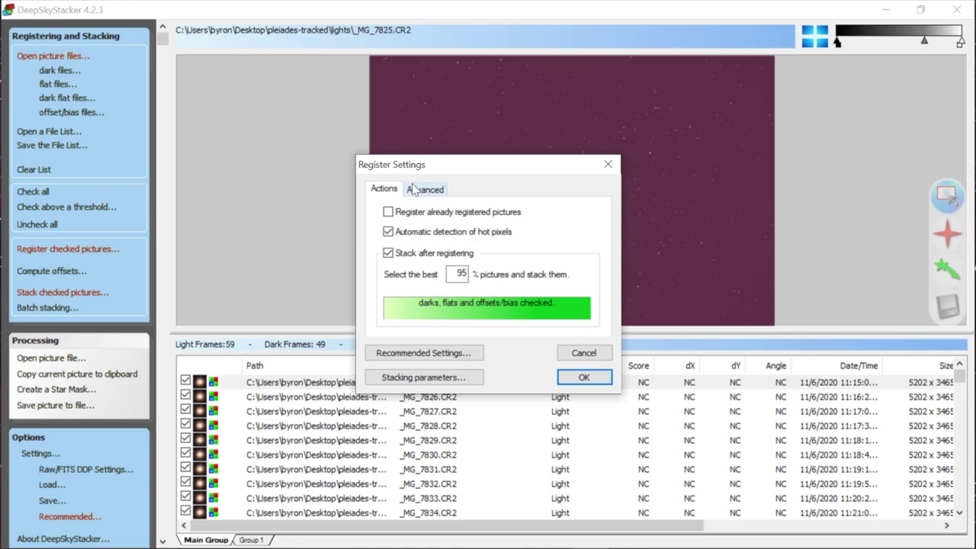
Step: Compute the number of detected stars at the current star detection threshold, at 6% and at 18%, keeping the threshold at 18%
click(433, 191)
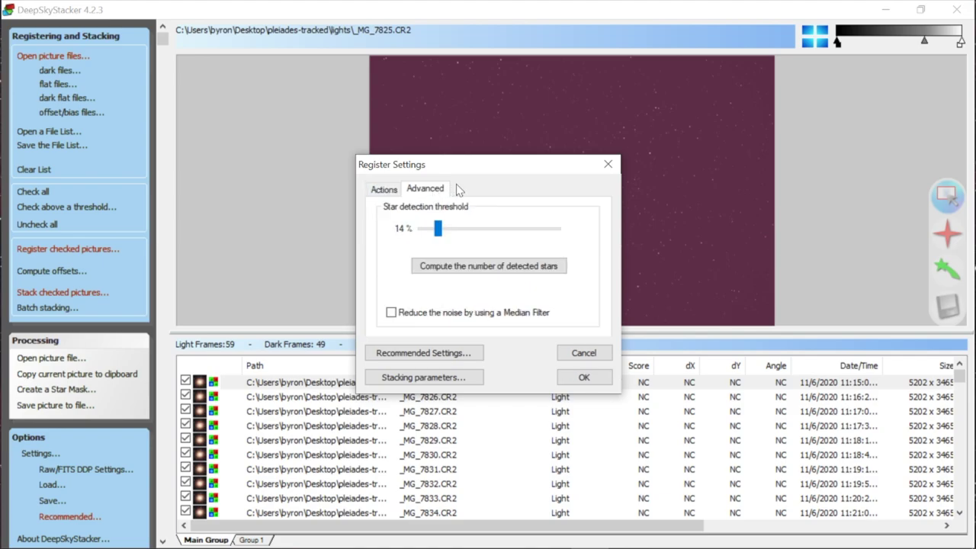
click(481, 267)
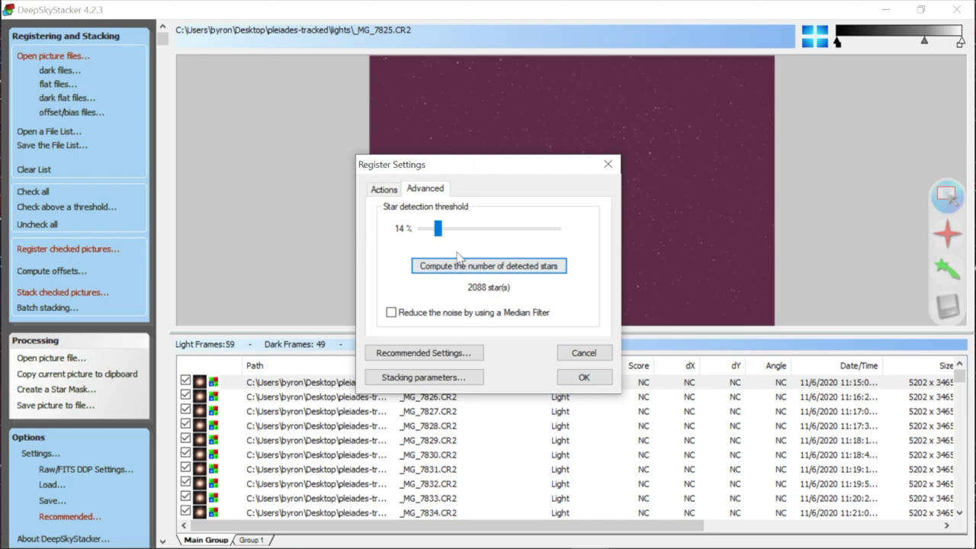
drag(437, 228, 426, 230)
click(494, 266)
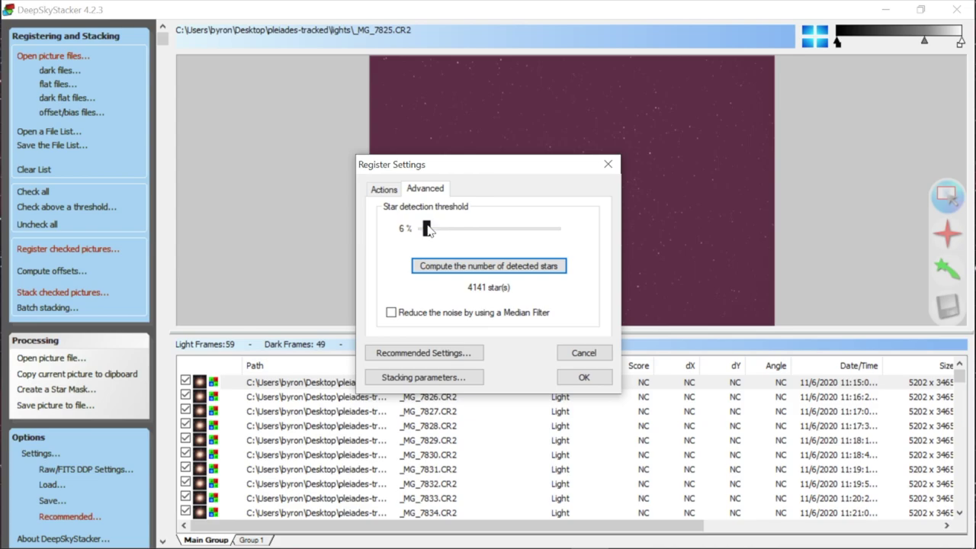
drag(435, 232, 444, 235)
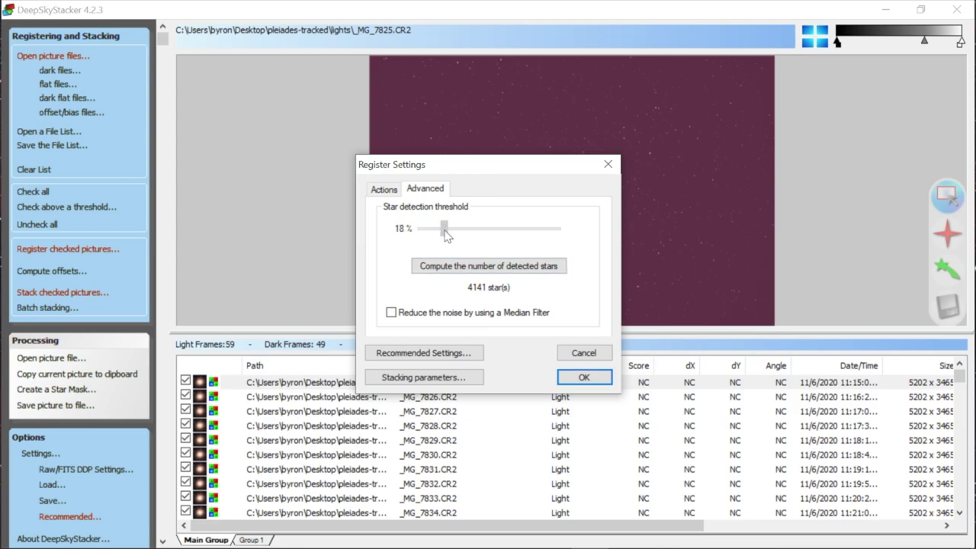
click(488, 266)
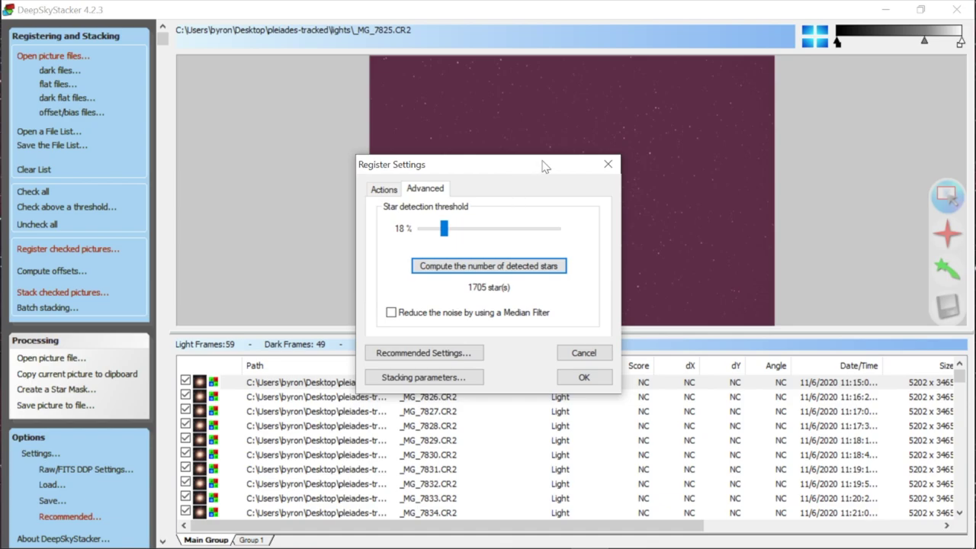
drag(545, 166, 365, 113)
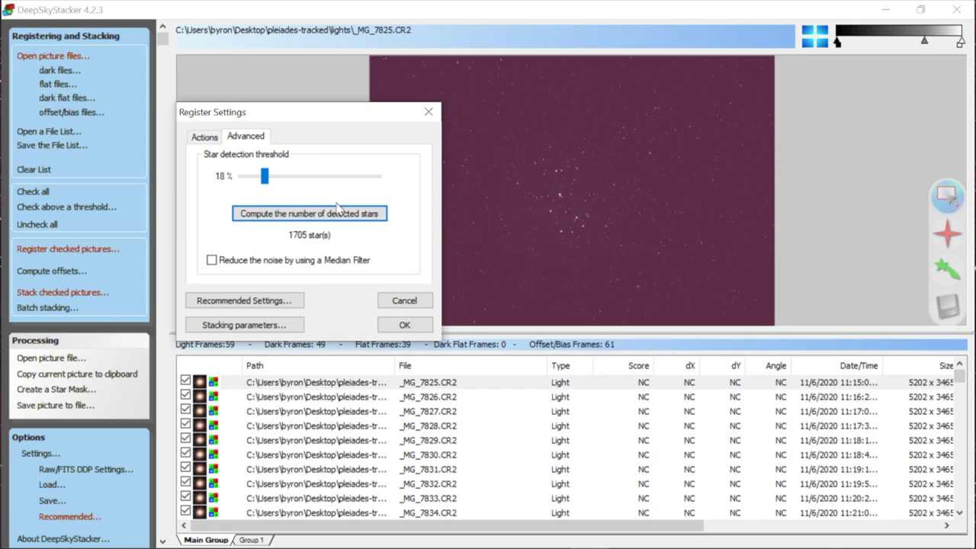
click(564, 198)
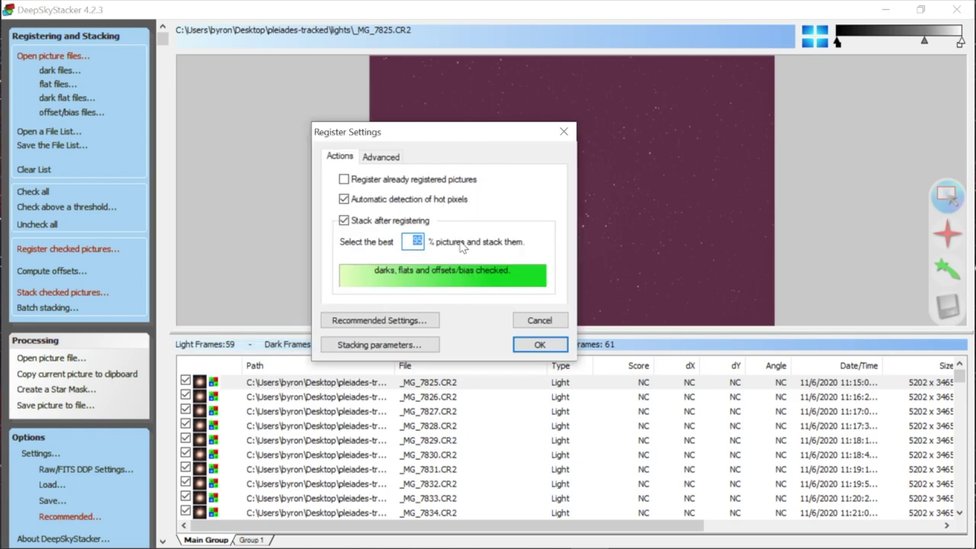
Step: Set the share of best pictures to stack after registering to 100% and open the recommended settings
text(100)
click(384, 323)
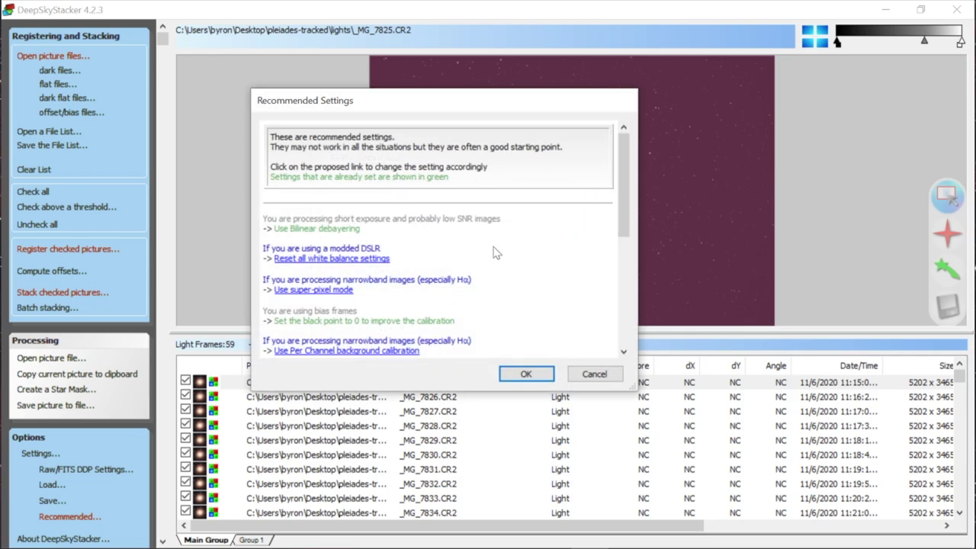
Step: Review the recommended settings down to the background calibration suggestions and accept them without changes
scroll(494, 252, down, 8)
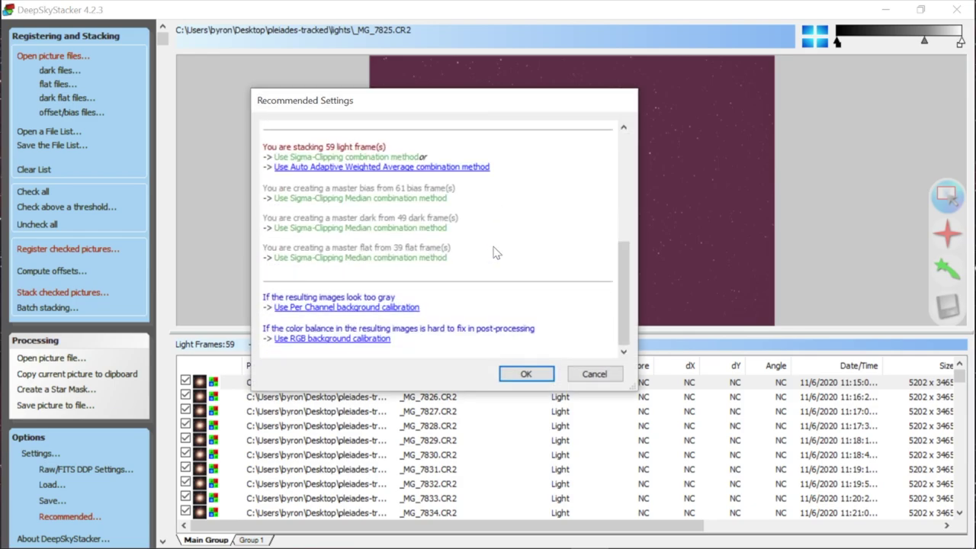
scroll(494, 251, up, 8)
scroll(494, 252, down, 8)
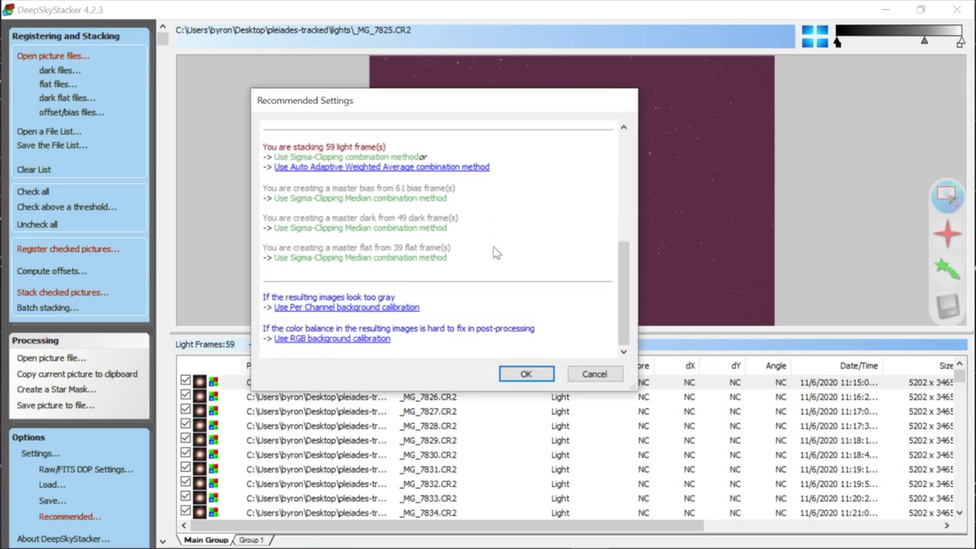
click(524, 375)
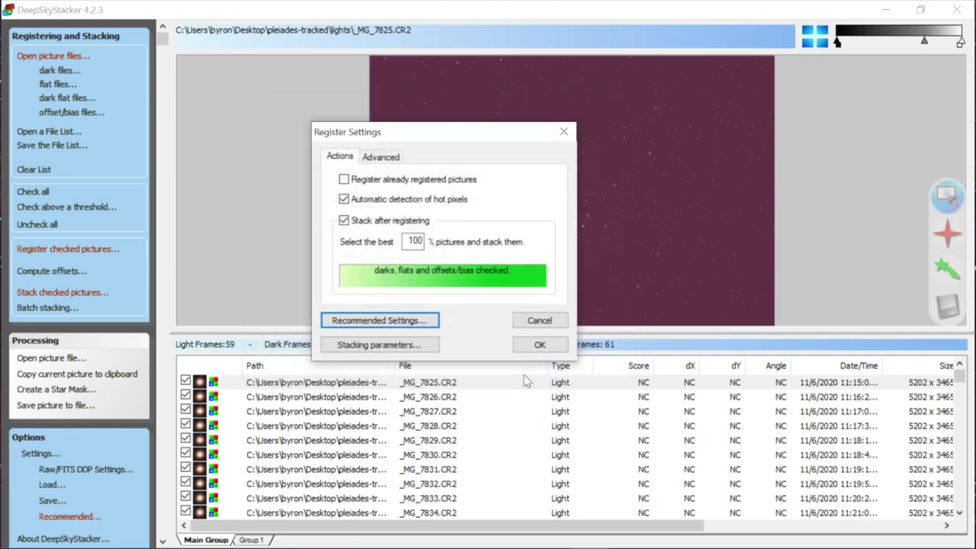
Step: Review the stacking parameters for result, light, dark, flat, bias, alignment, intermediate files, cosmetic and output, and accept them
click(395, 346)
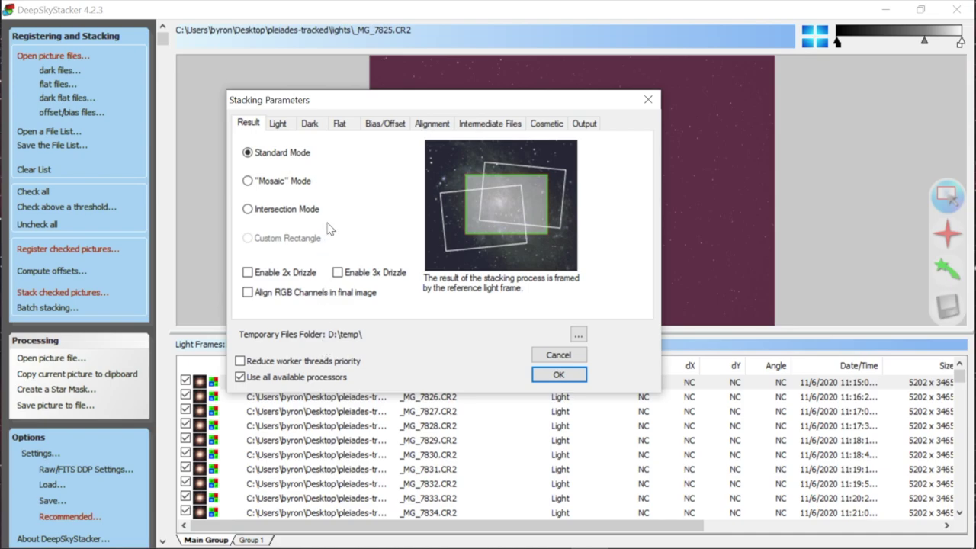
click(278, 124)
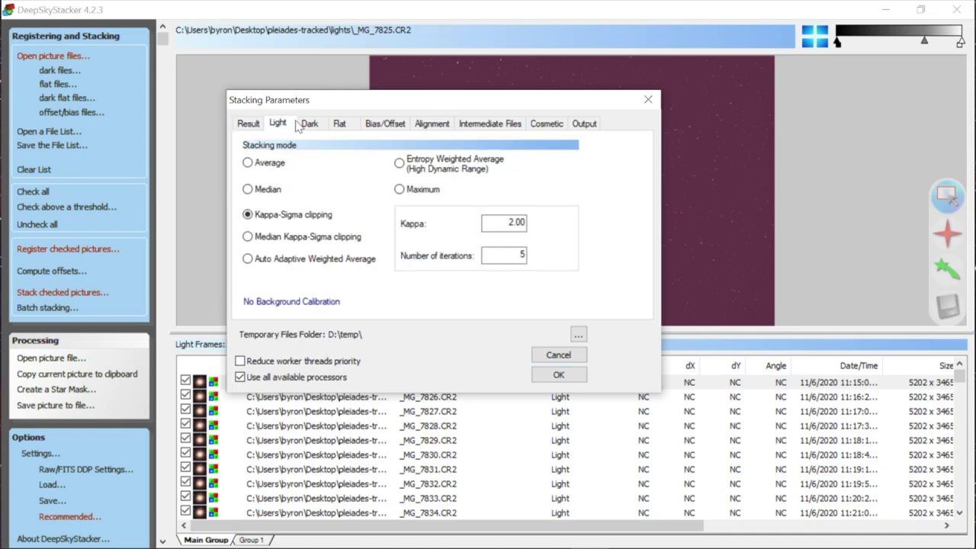
click(312, 125)
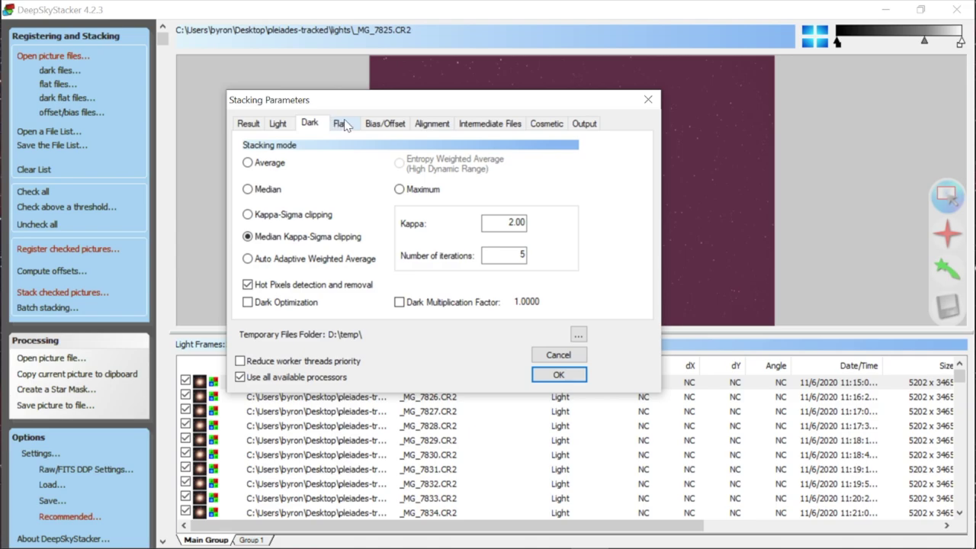
click(342, 125)
click(394, 125)
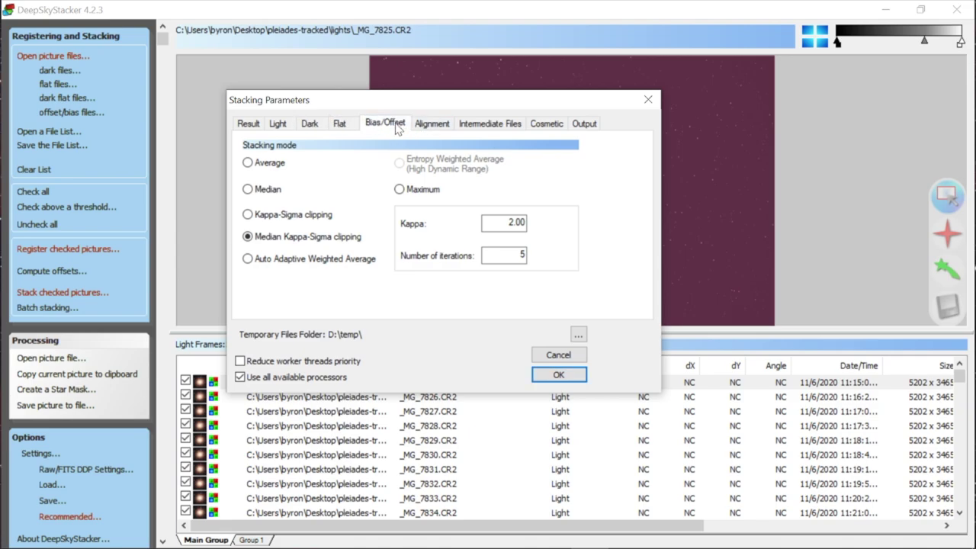
click(433, 125)
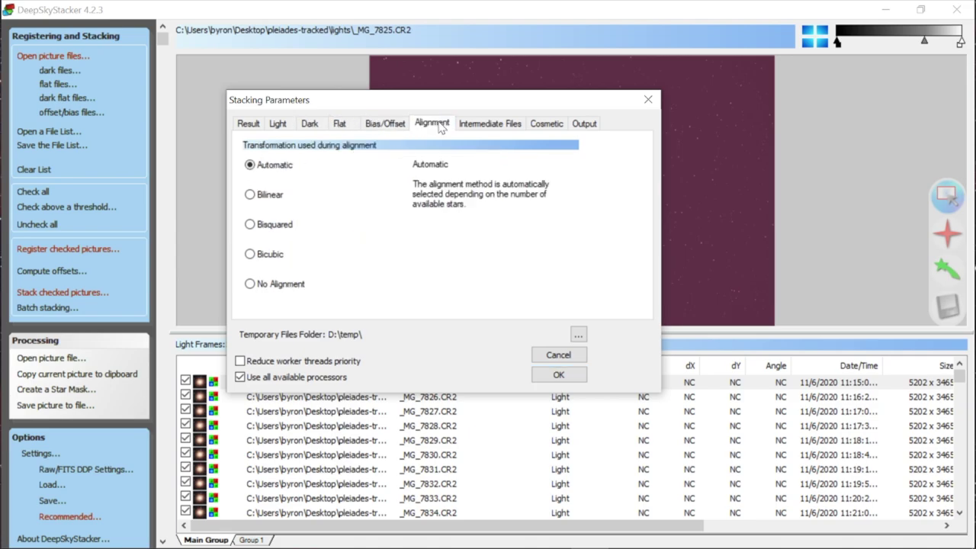
click(495, 124)
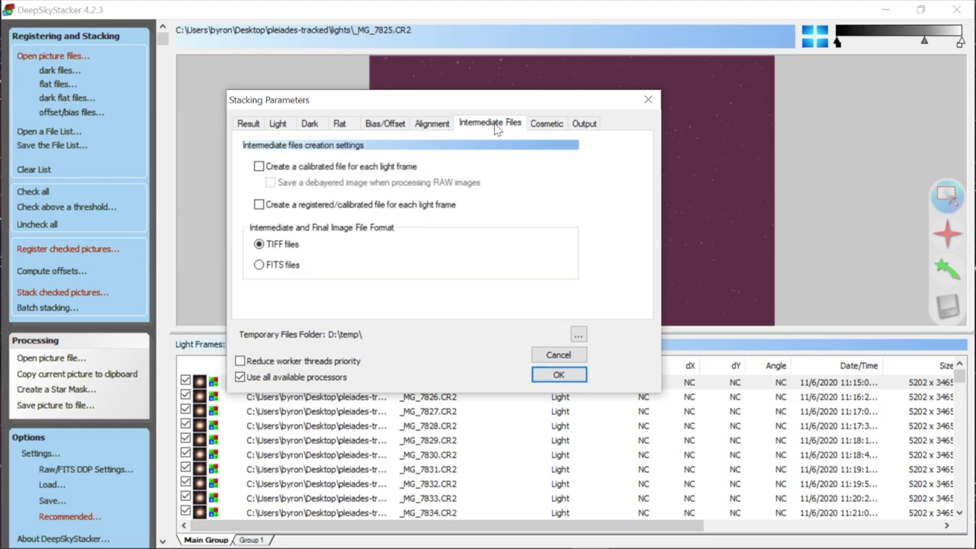
click(550, 125)
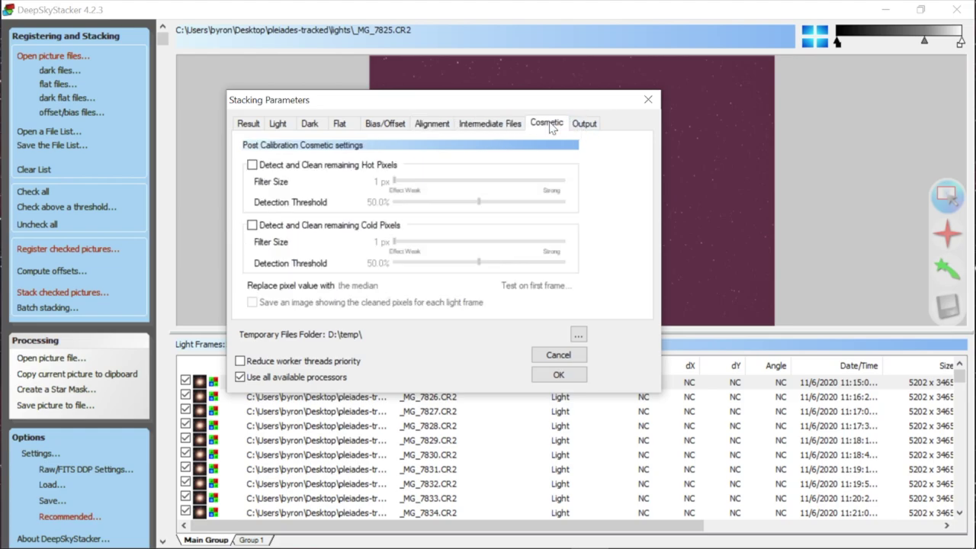
click(588, 129)
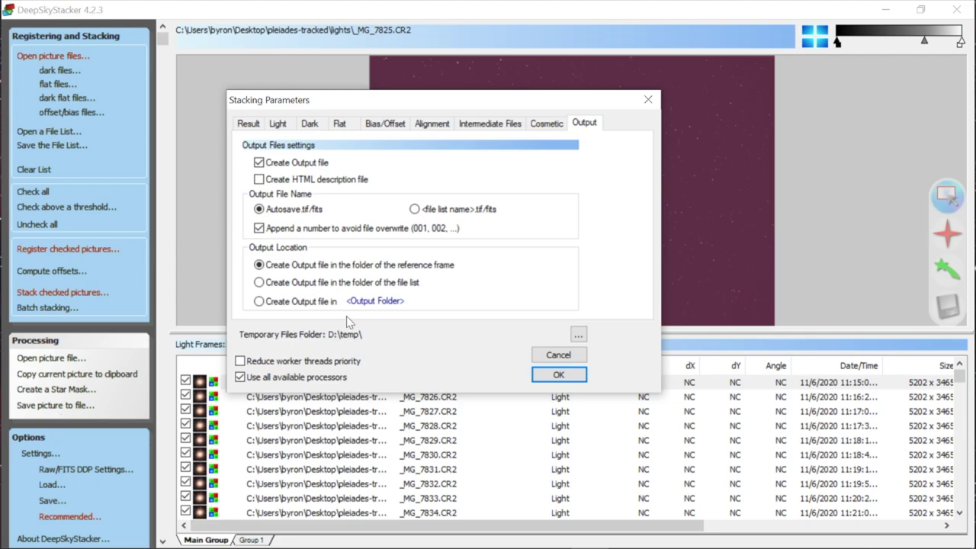
click(248, 125)
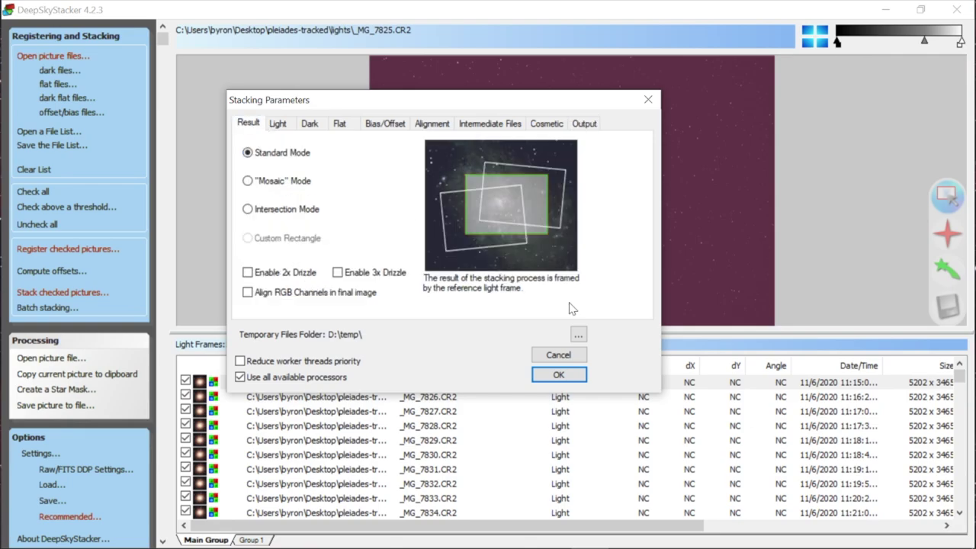
click(559, 375)
Step: Confirm the register settings, check the stacking steps summary and start registering and stacking the frames
click(548, 344)
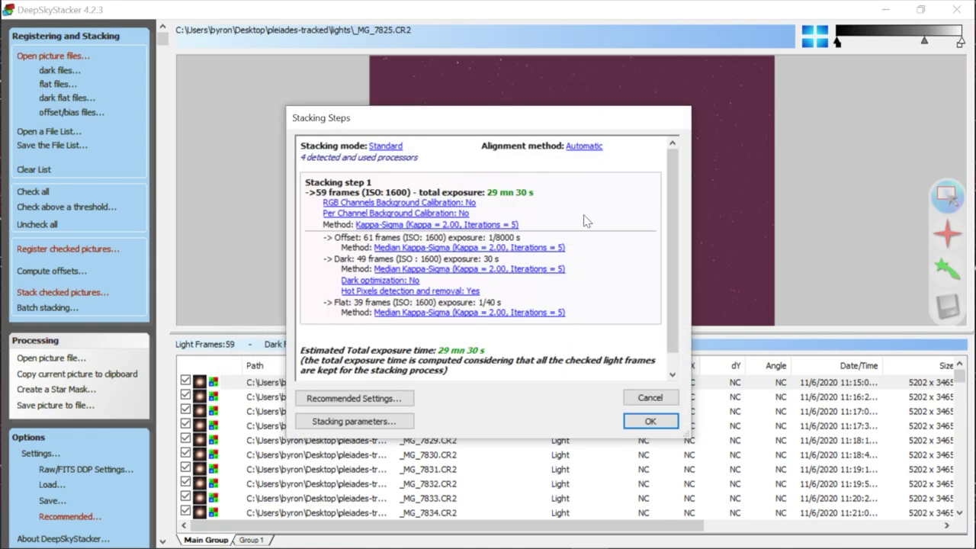
scroll(582, 256, down, 1)
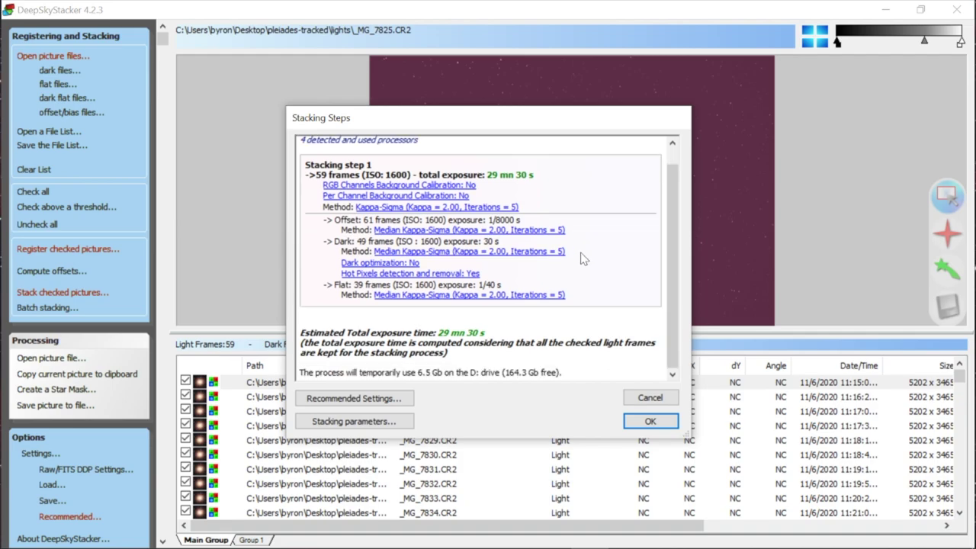
scroll(582, 259, up, 1)
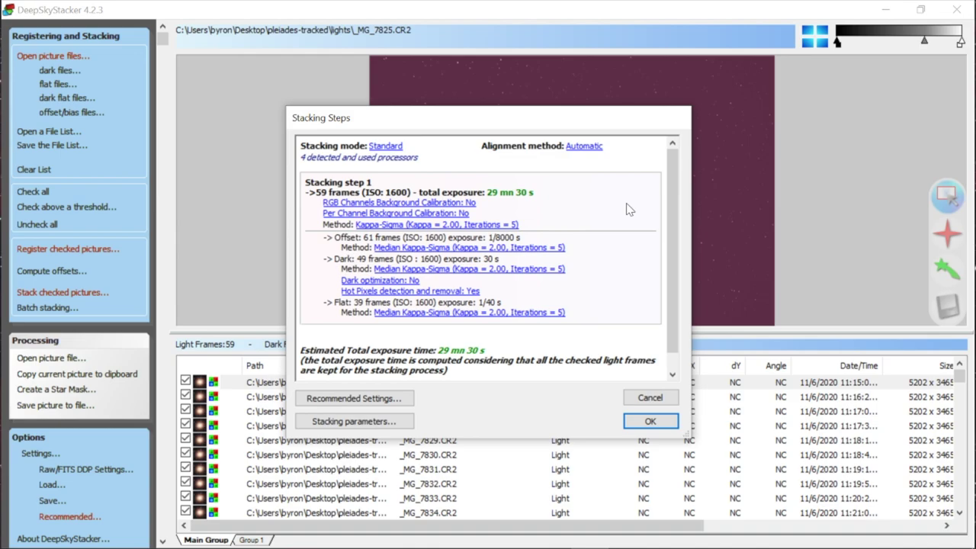
scroll(572, 373, down, 1)
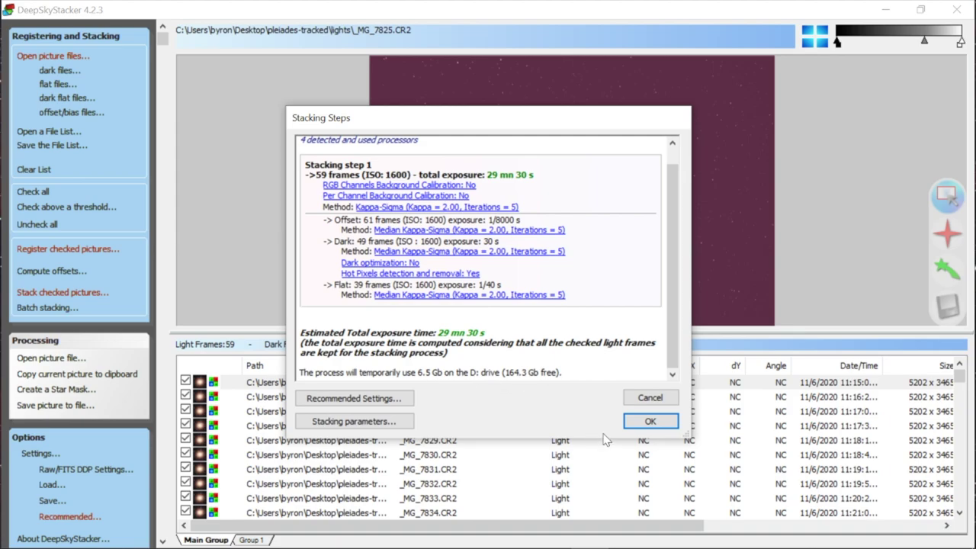
click(651, 423)
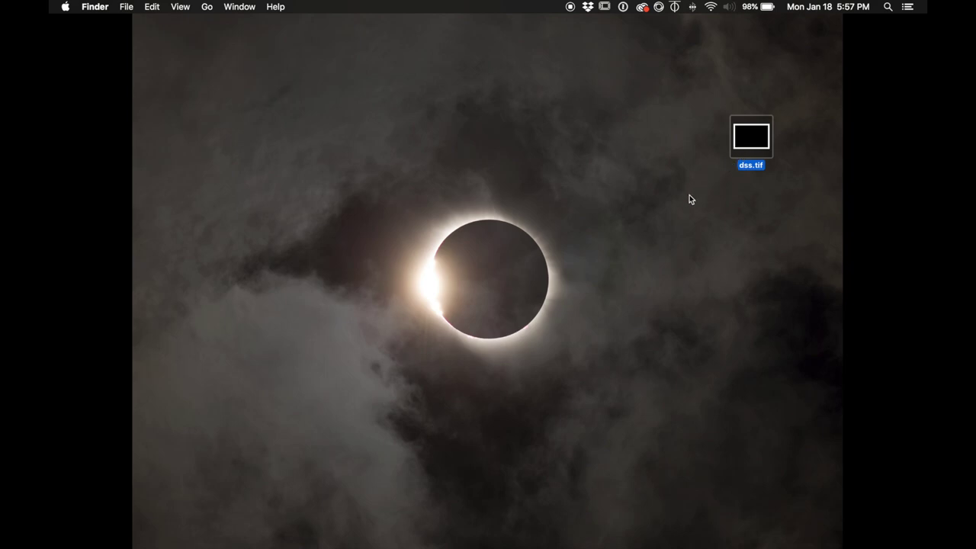
Step: Open dss.tif from the desktop in GIMP-2.10 and convert it to the built-in sRGB color profile
right_click(752, 144)
mouse_move(785, 157)
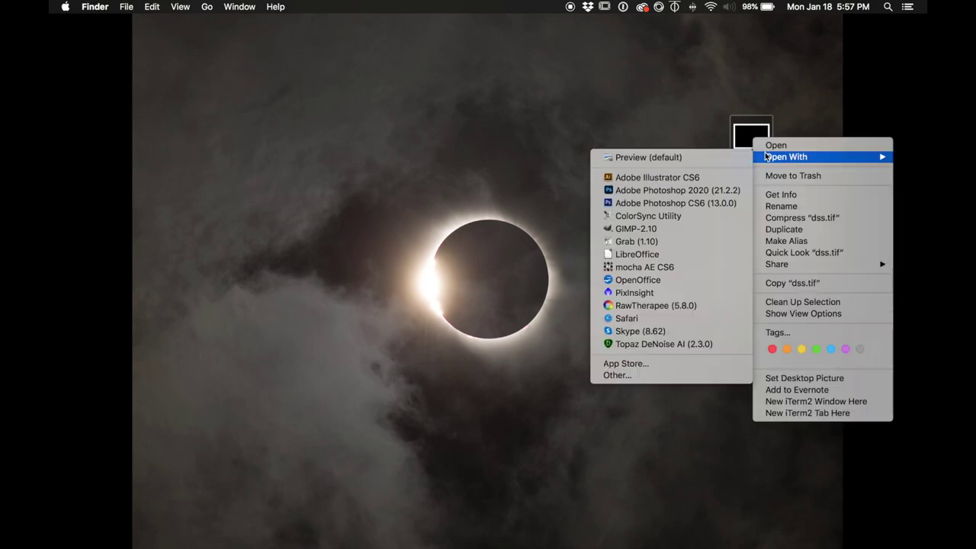
click(726, 229)
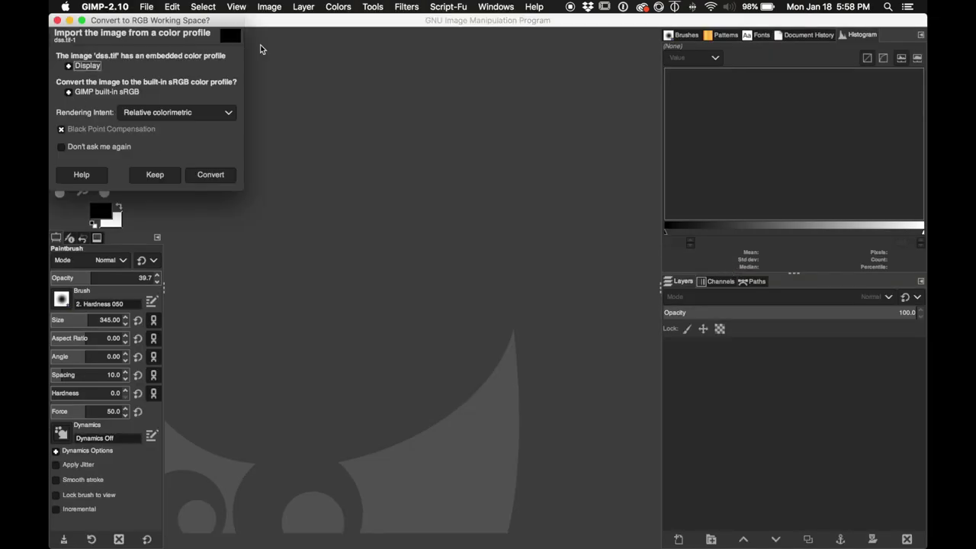
click(221, 177)
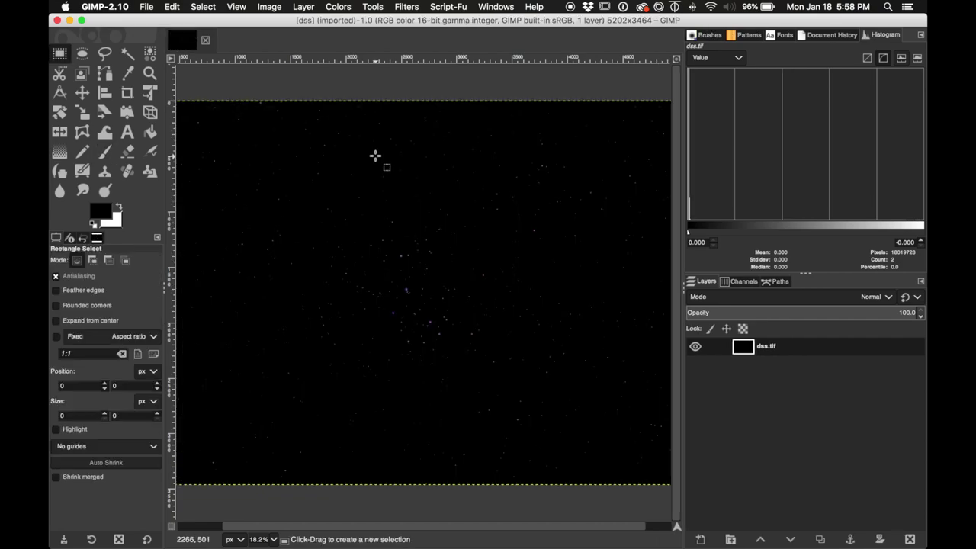
Step: Examine the stars in the stacked image at close magnification and return to a view of the whole frame
key(r)
key(minus)
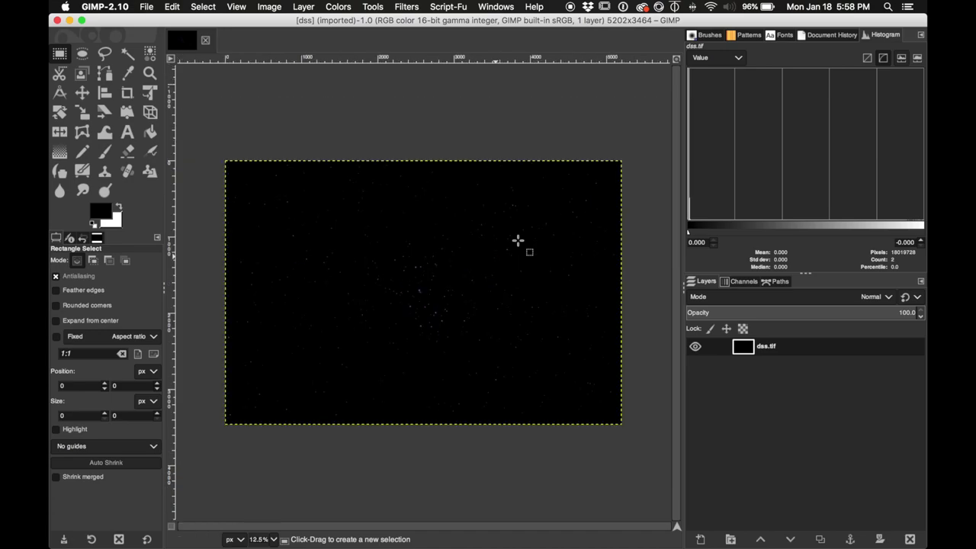
key(plus)
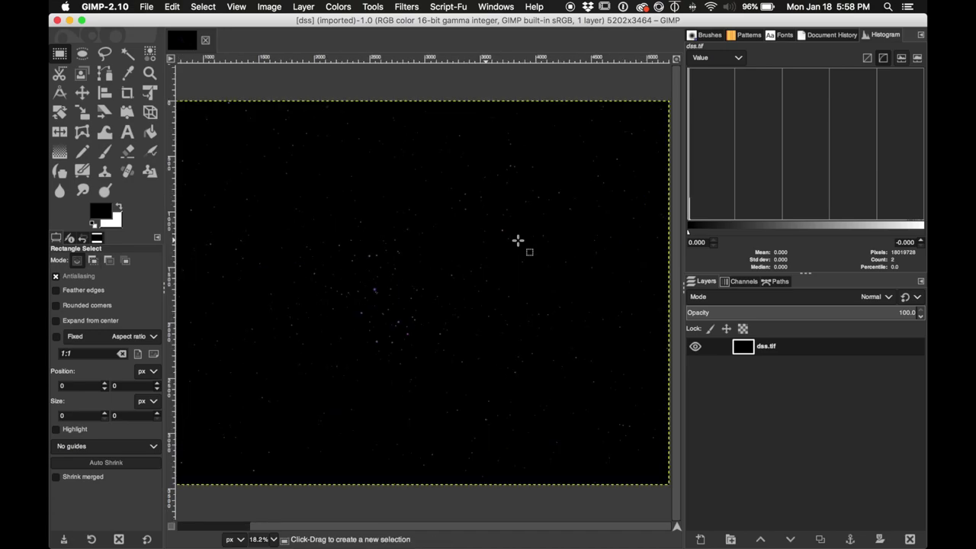
key(plus)
key(plus)
key(plus)
key(plus)
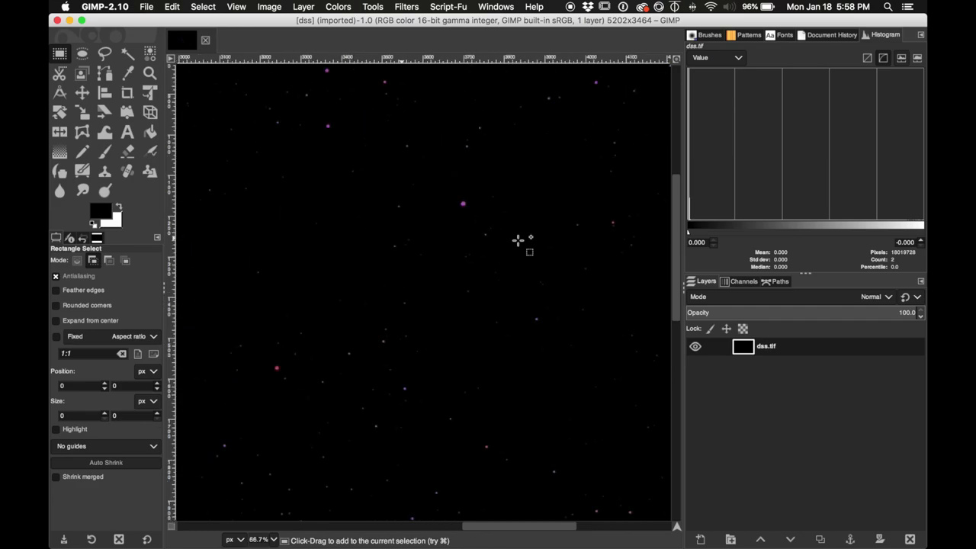
key(plus)
key(minus)
key(minus)
key(minus)
key(minus)
key(minus)
key(minus)
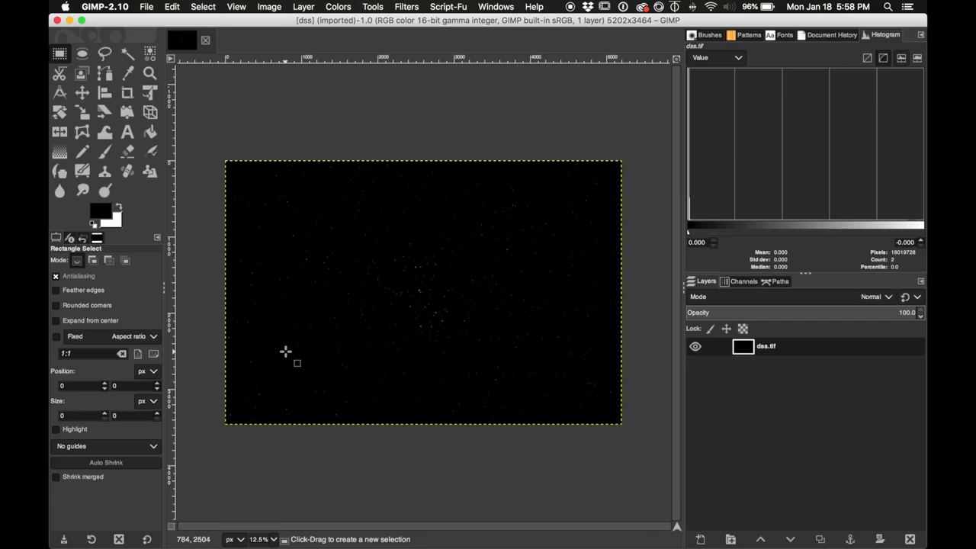
Step: Duplicate the dss.tif layer and rename the copy "first stretch"
right_click(790, 353)
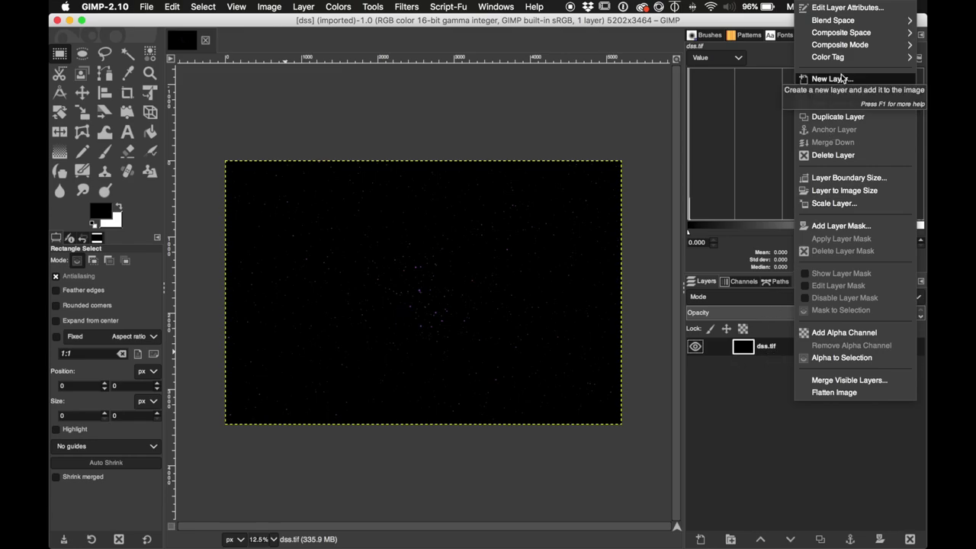
click(842, 122)
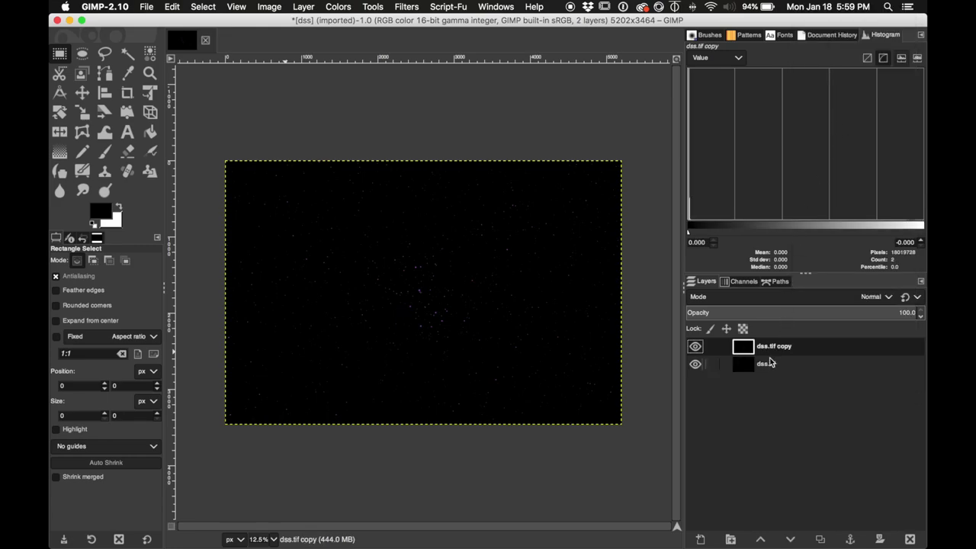
double_click(772, 348)
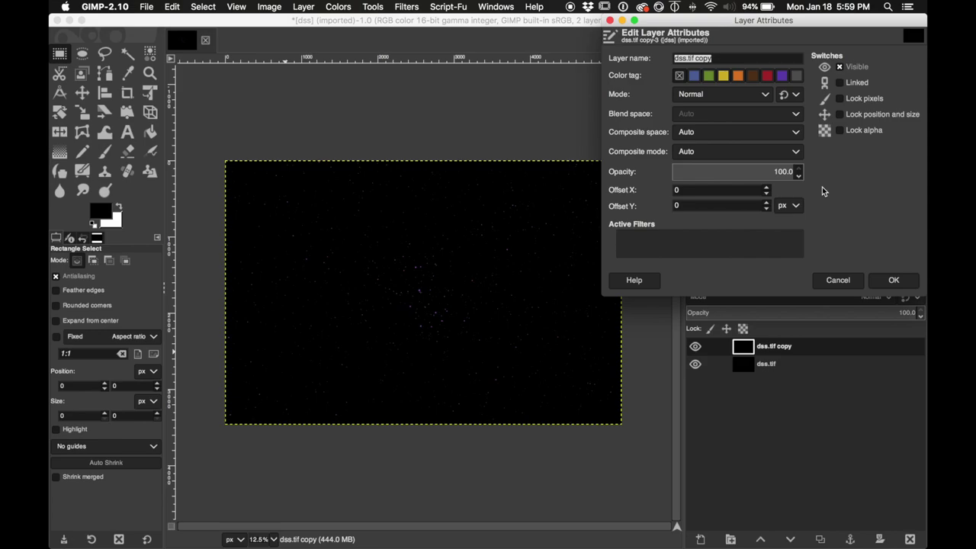
text(first stretch)
click(894, 280)
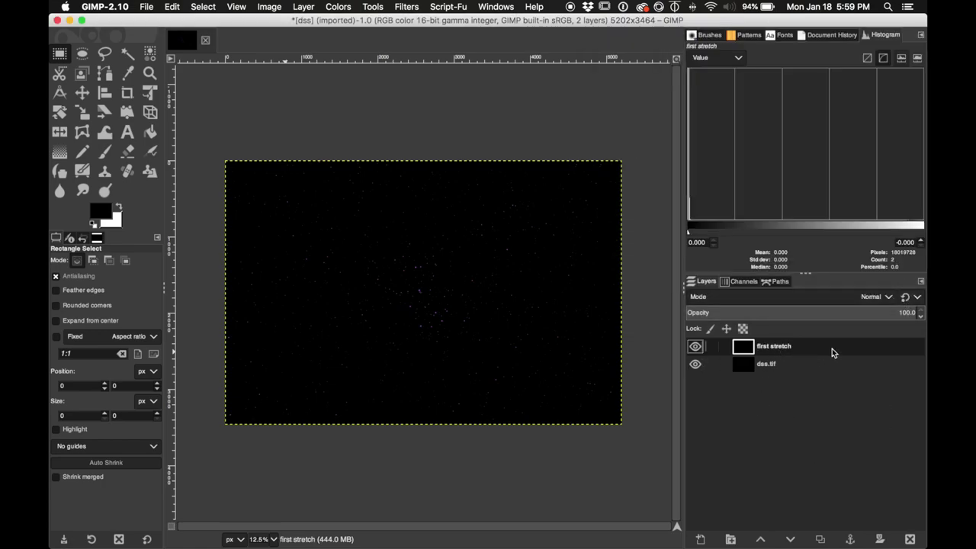
Step: Apply Levels to the first stretch layer with the midtone input gamma raised to 5.78
click(335, 6)
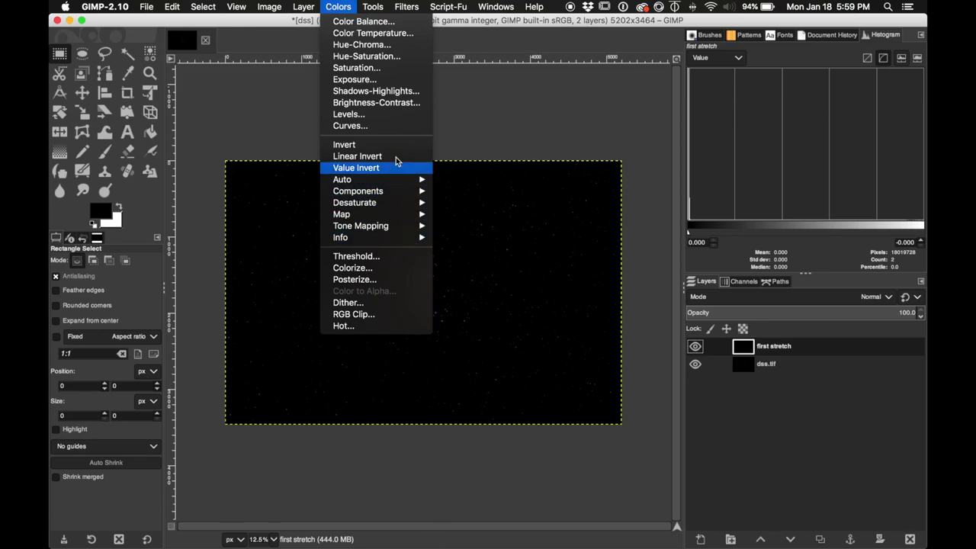
click(404, 114)
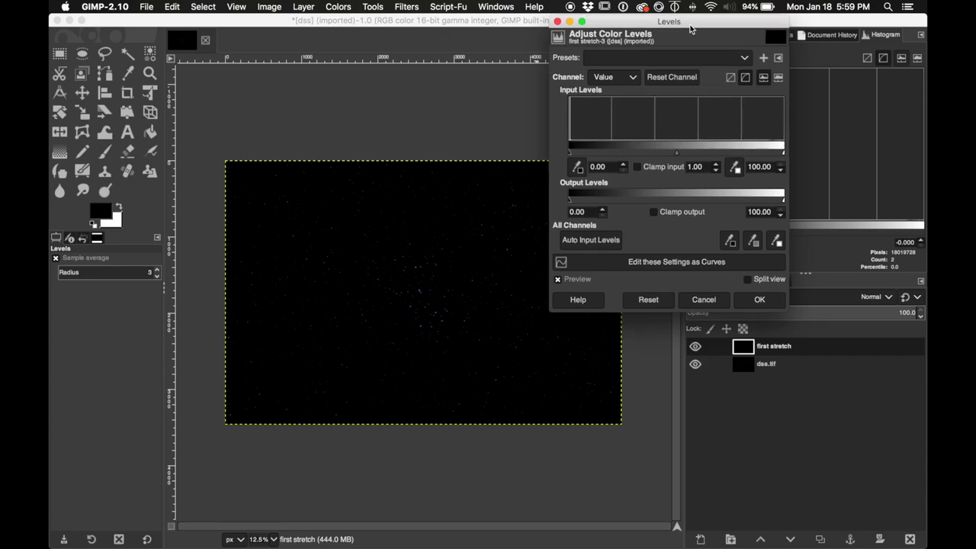
drag(690, 23, 556, 79)
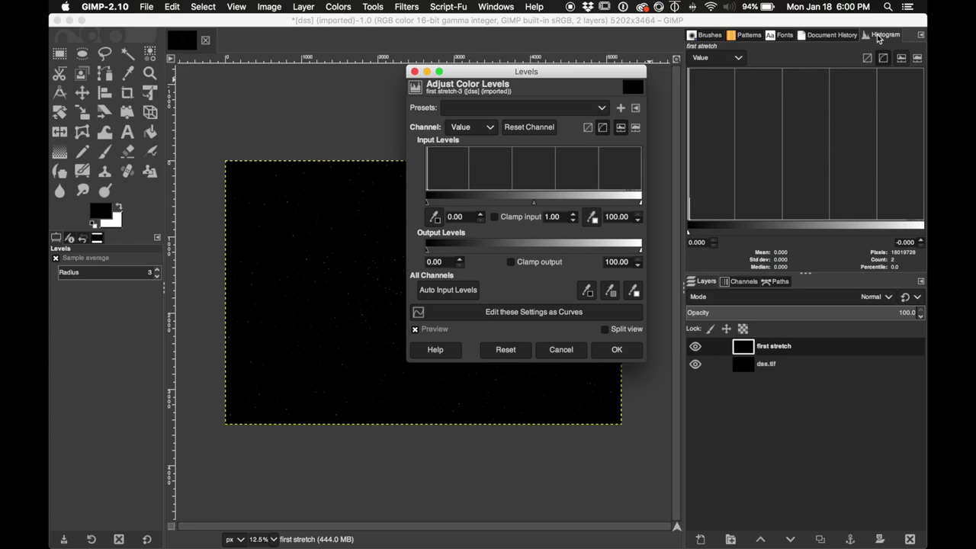
click(700, 38)
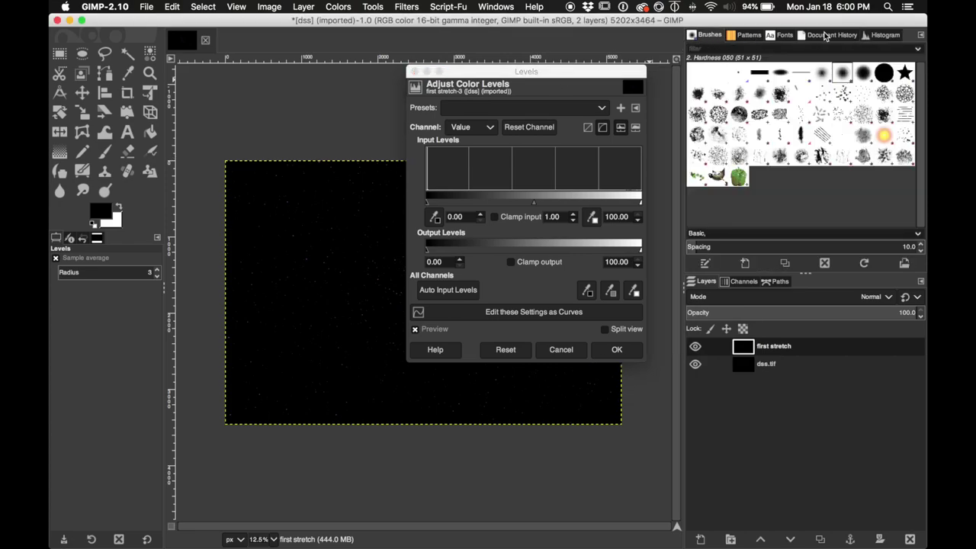
click(881, 38)
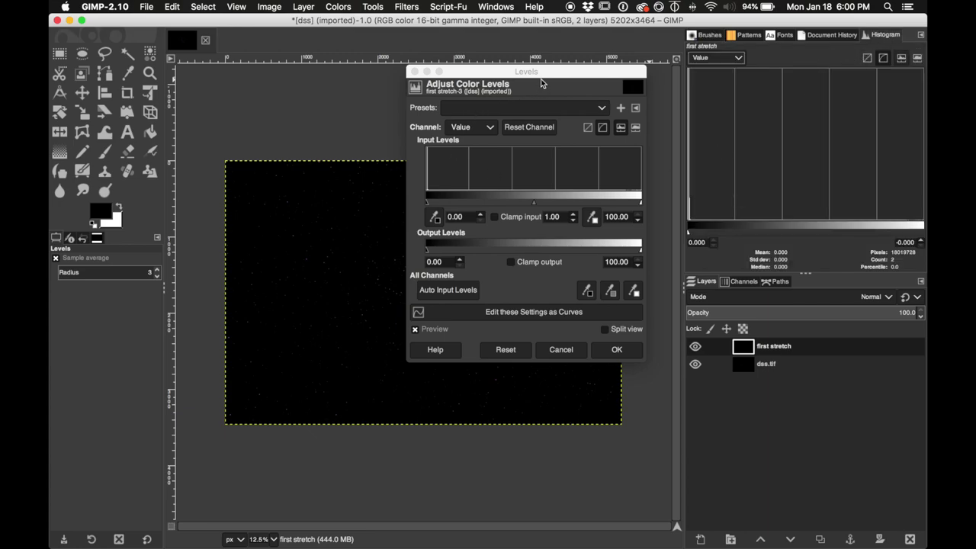
drag(551, 77, 687, 85)
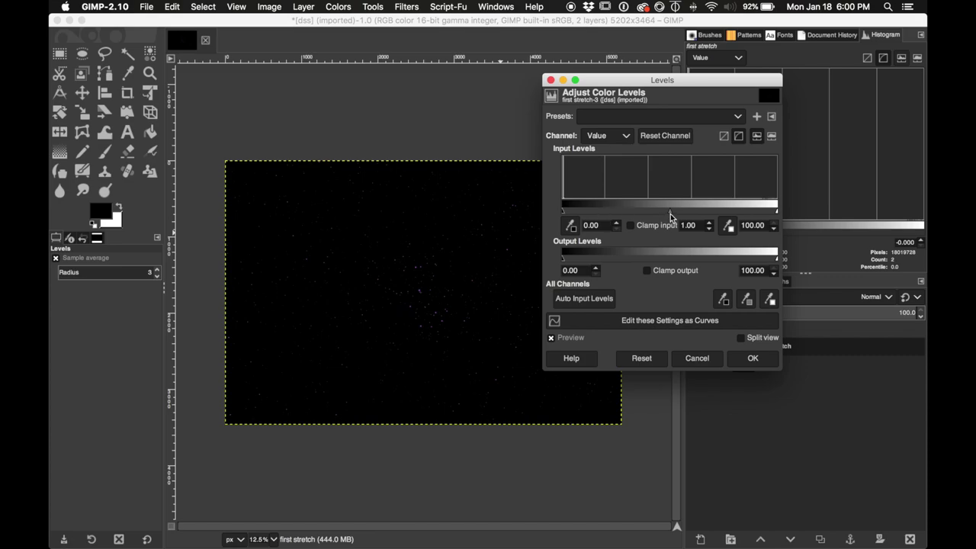
drag(670, 212, 588, 214)
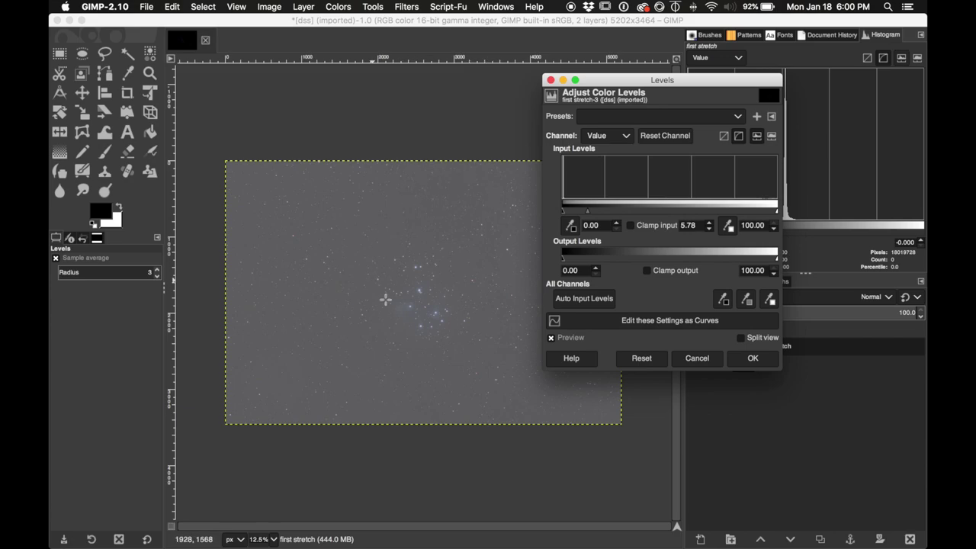
drag(703, 84, 606, 92)
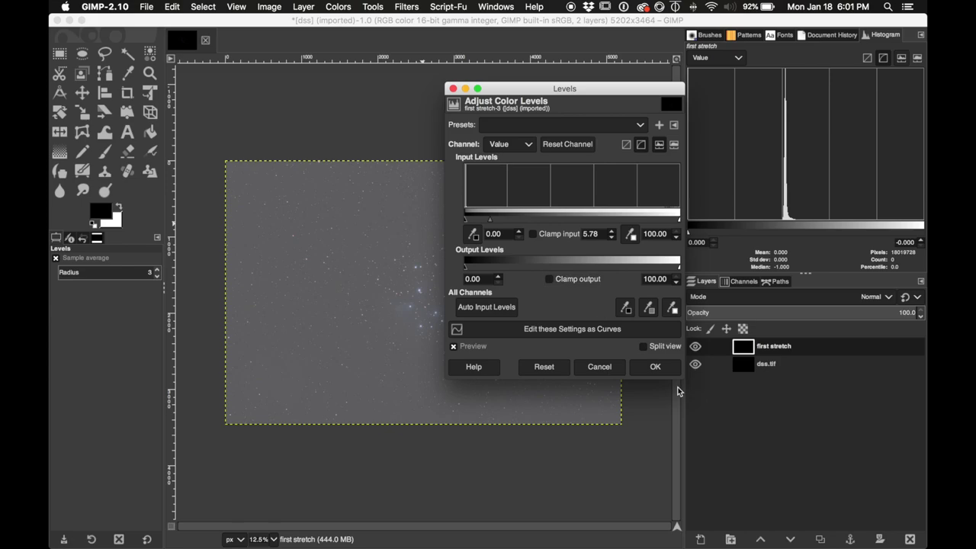
click(659, 369)
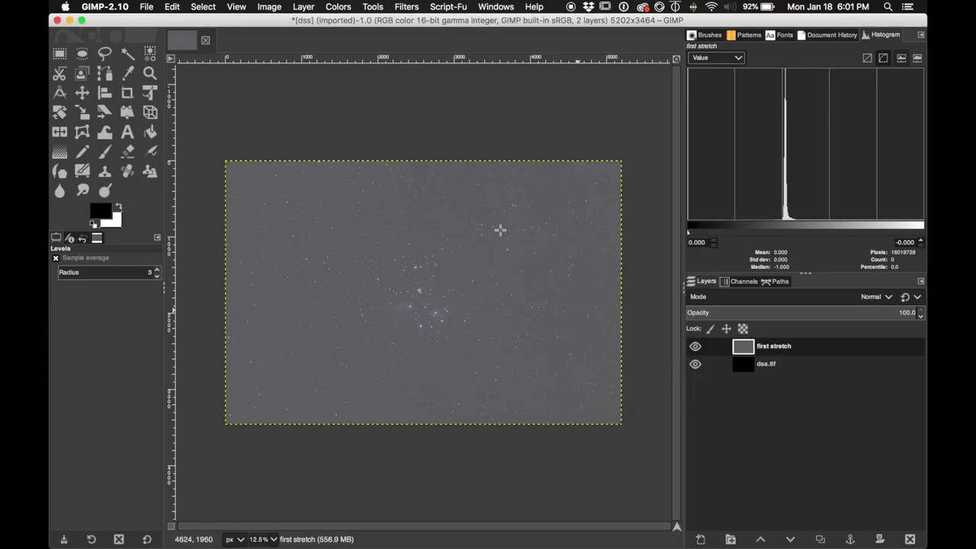
Step: Apply Levels to the first stretch layer with the black input level set to 32.58
click(339, 7)
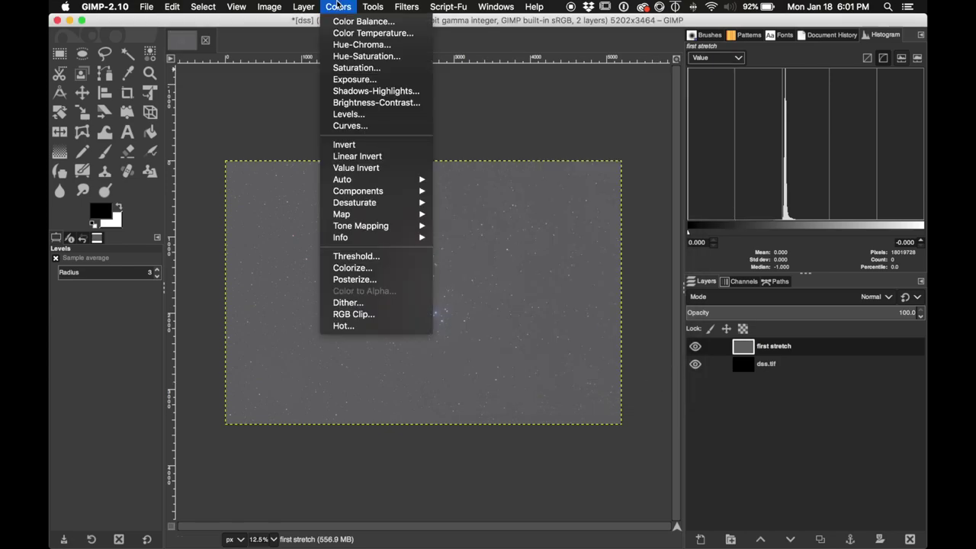
click(372, 115)
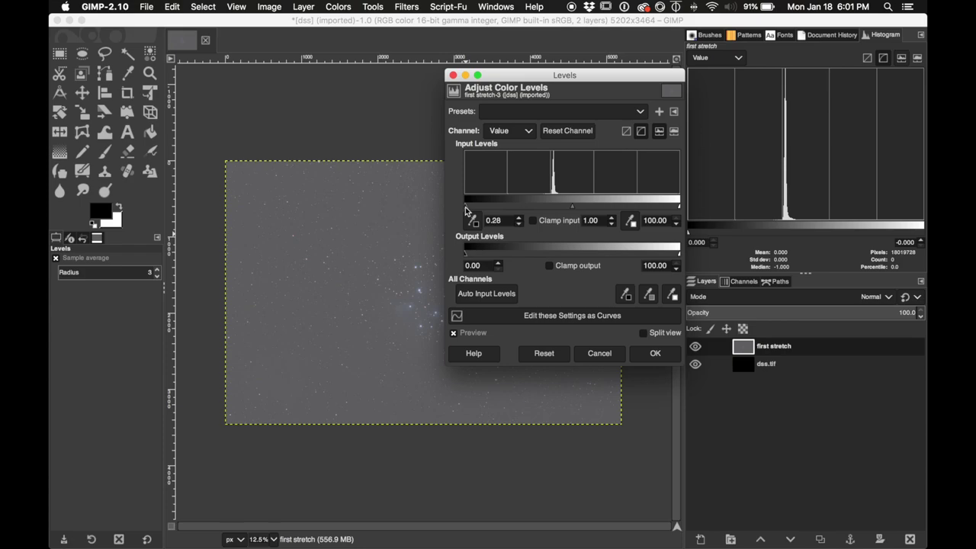
drag(466, 209, 534, 207)
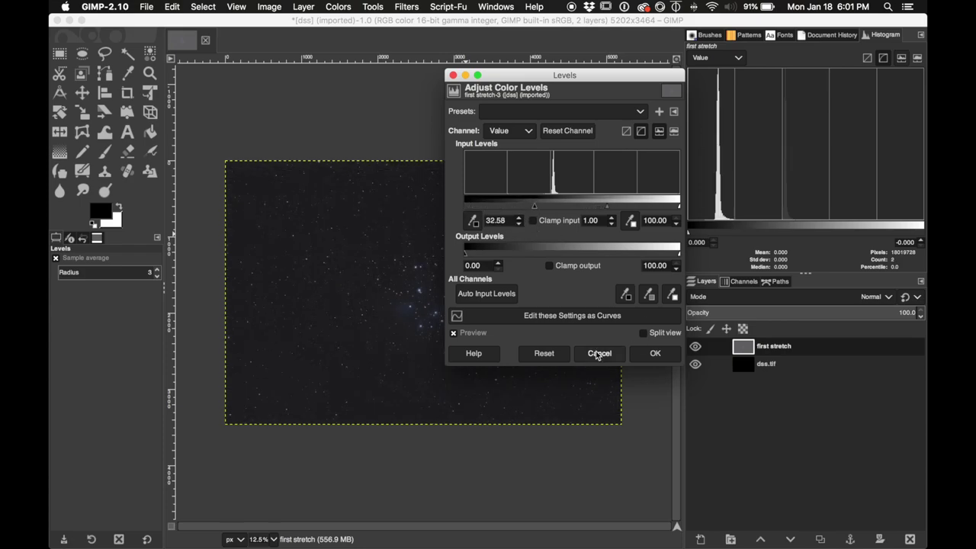
click(655, 353)
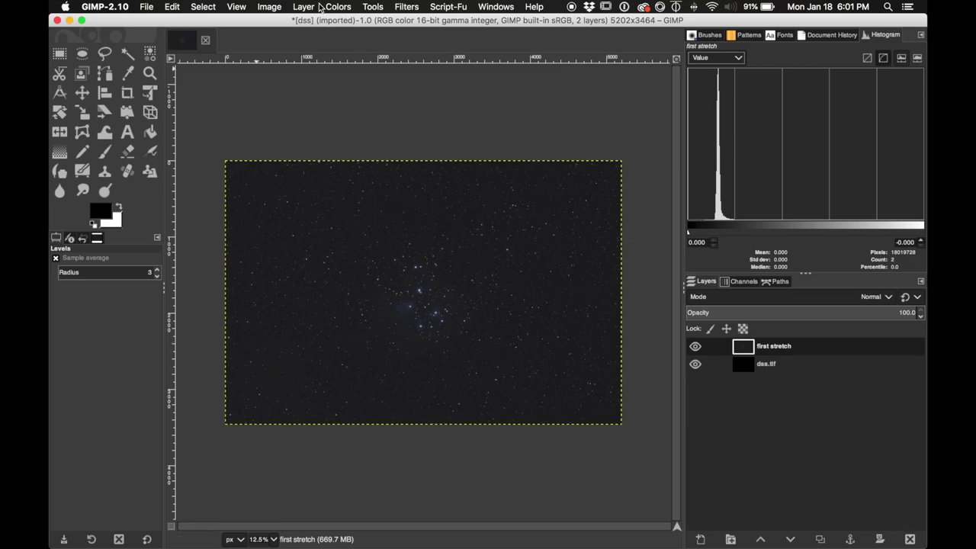
Step: Apply another Levels stretch with the black input level at 7.08 and the midtone gamma at 3.12
click(297, 11)
click(299, 8)
click(352, 7)
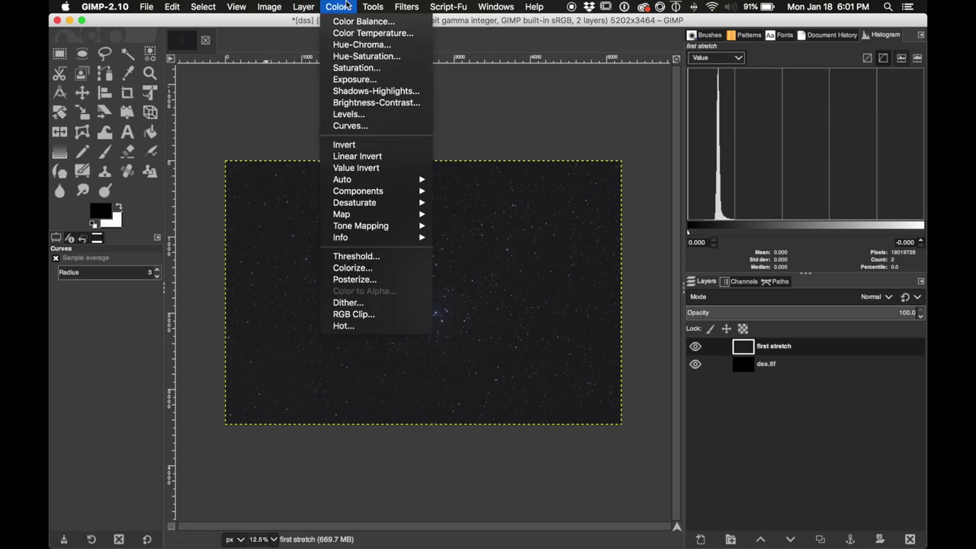
click(371, 119)
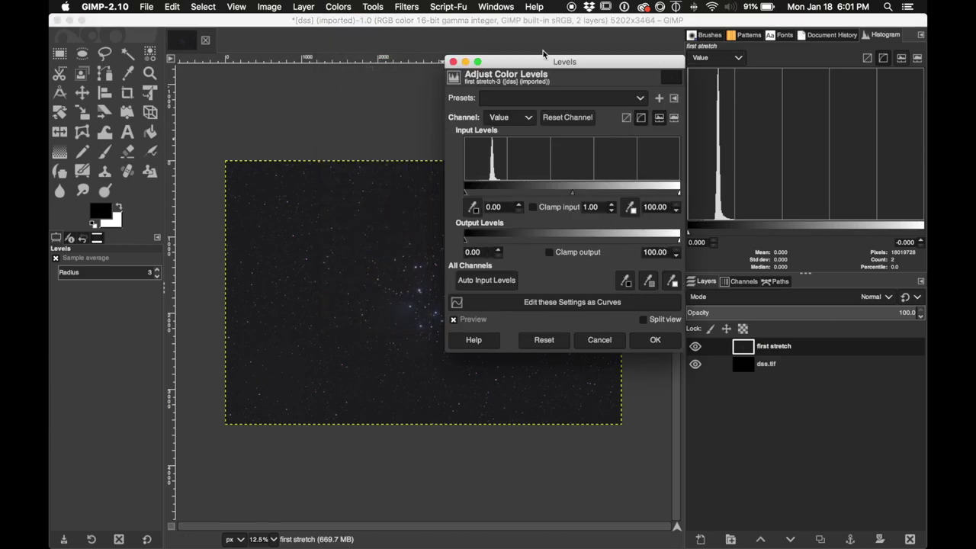
drag(543, 61, 662, 229)
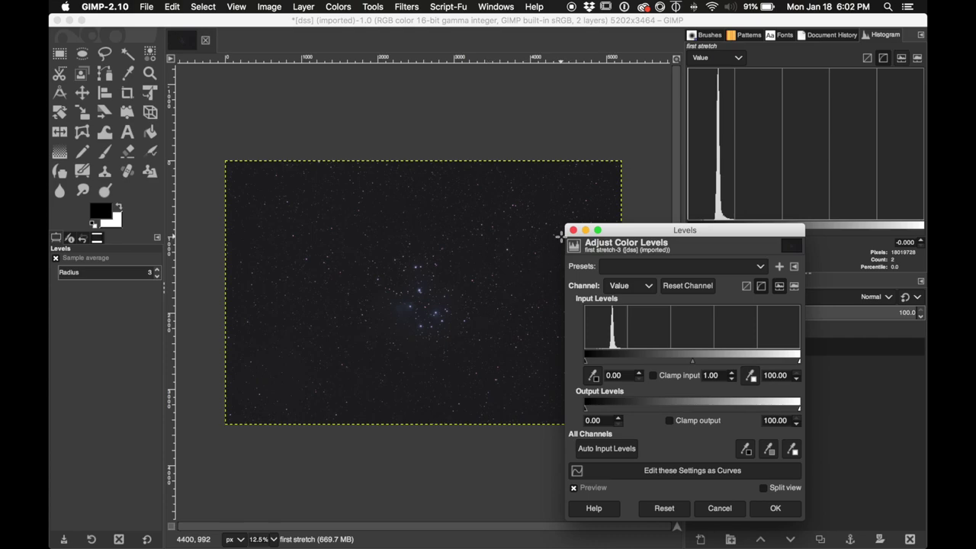
drag(586, 364, 599, 360)
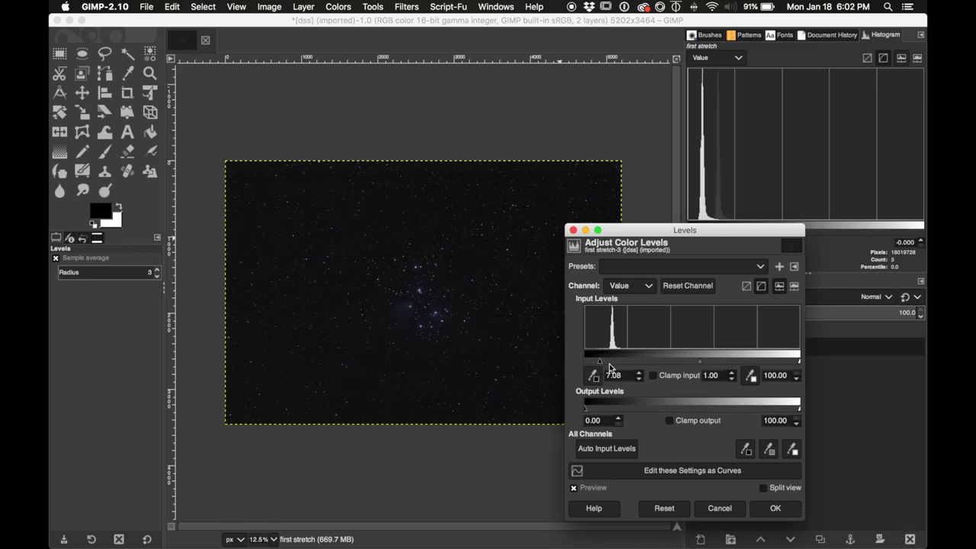
drag(700, 363, 650, 364)
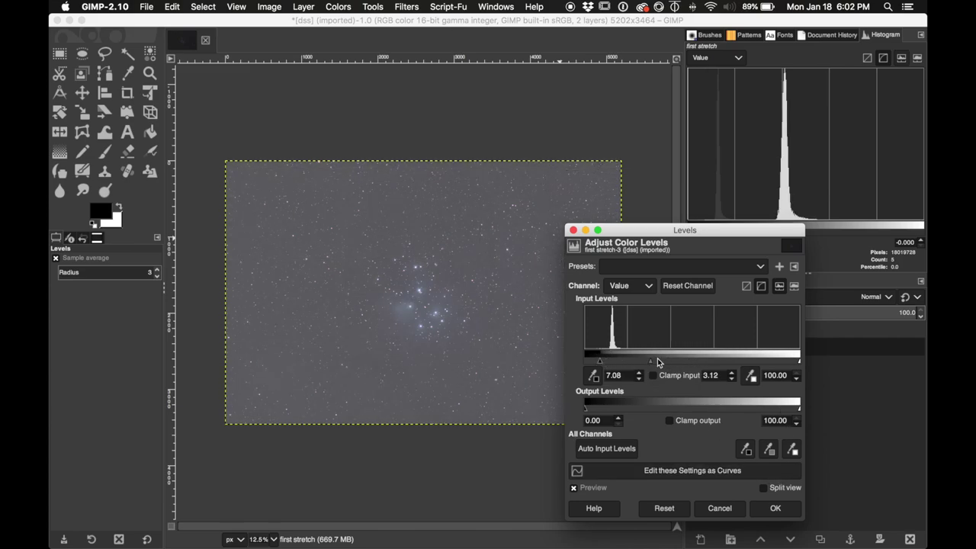
click(773, 508)
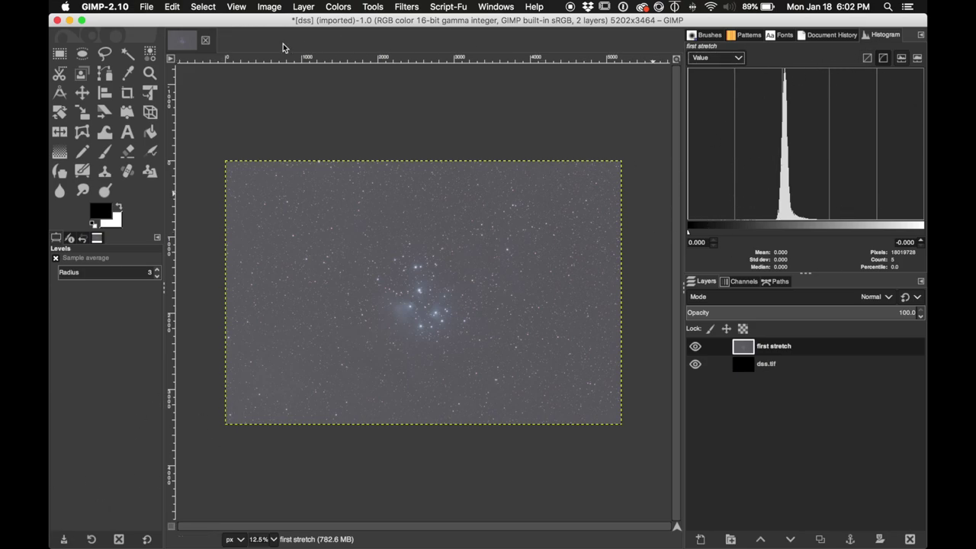
Step: Darken the sky background with Levels by raising the black input level to just below the histogram peak
click(271, 8)
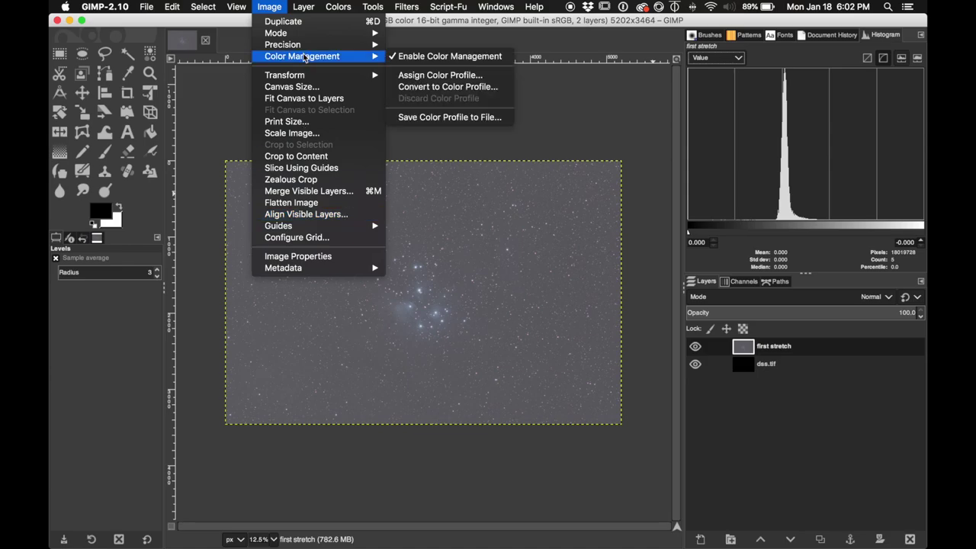
mouse_move(303, 6)
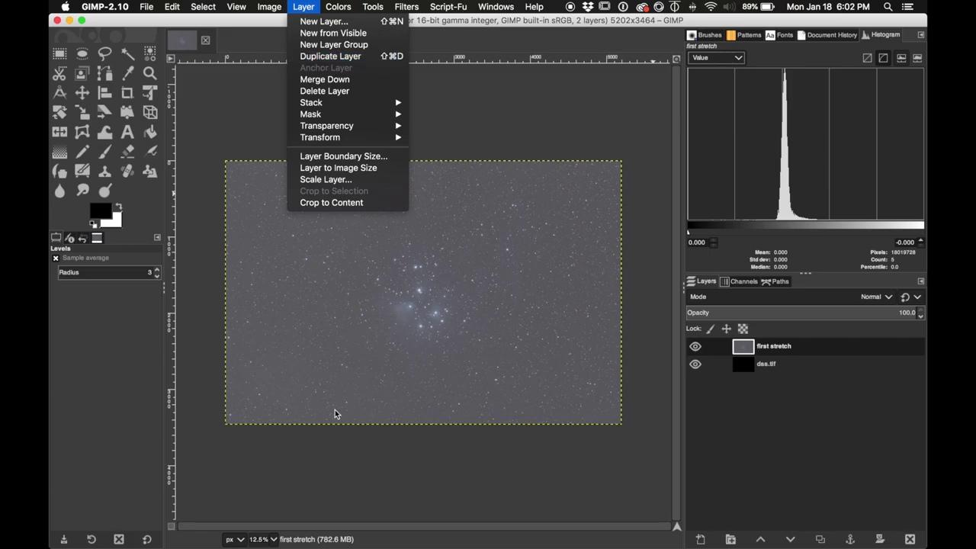
mouse_move(339, 7)
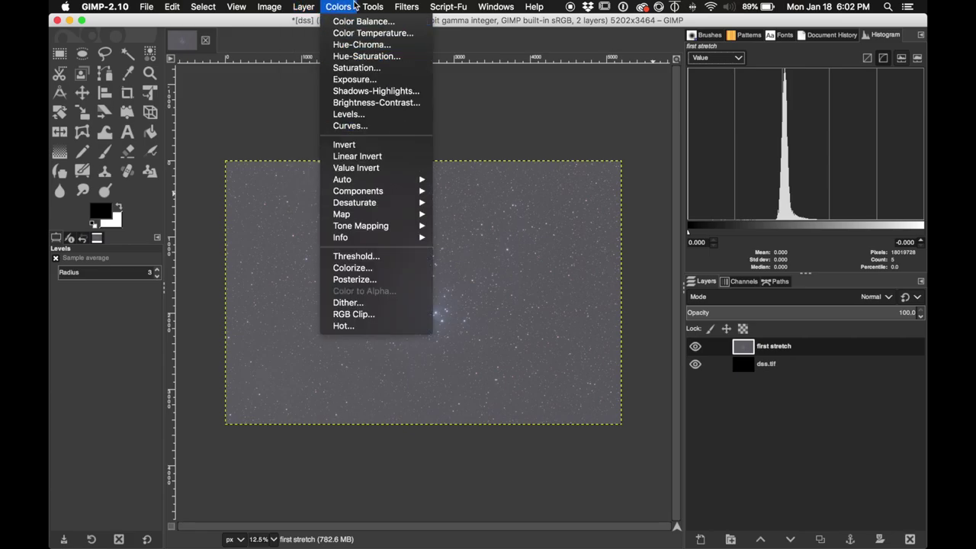
click(354, 115)
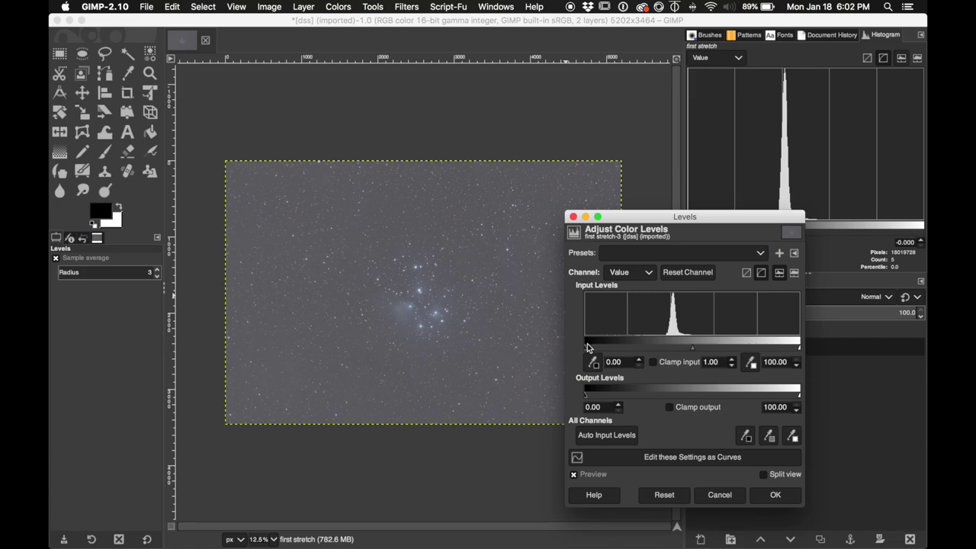
drag(586, 348, 660, 348)
click(775, 495)
Step: Apply two more Levels passes, raising the black input level toward the peak's base and brightening the midtones to reveal more nebulosity
click(338, 6)
click(354, 115)
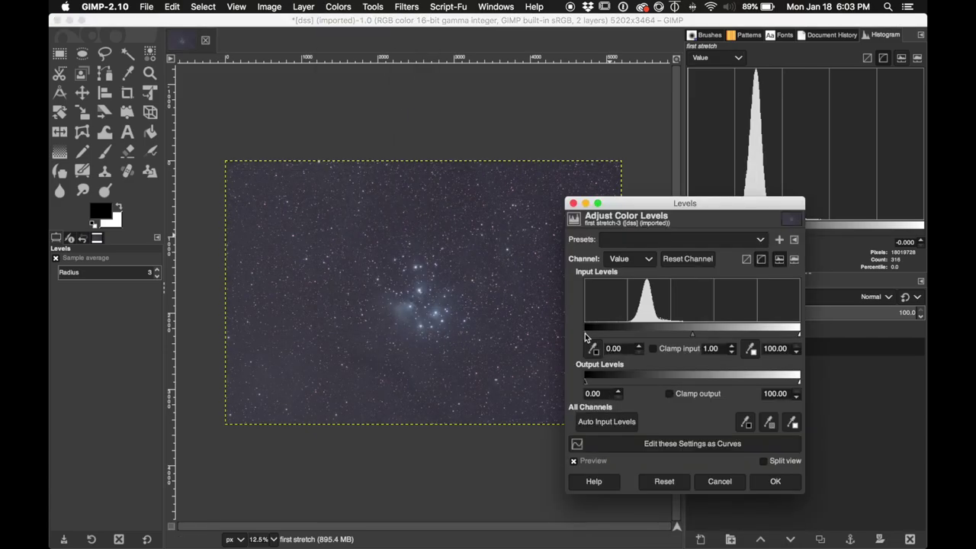
drag(585, 333, 619, 320)
click(774, 467)
click(338, 7)
click(354, 115)
click(776, 467)
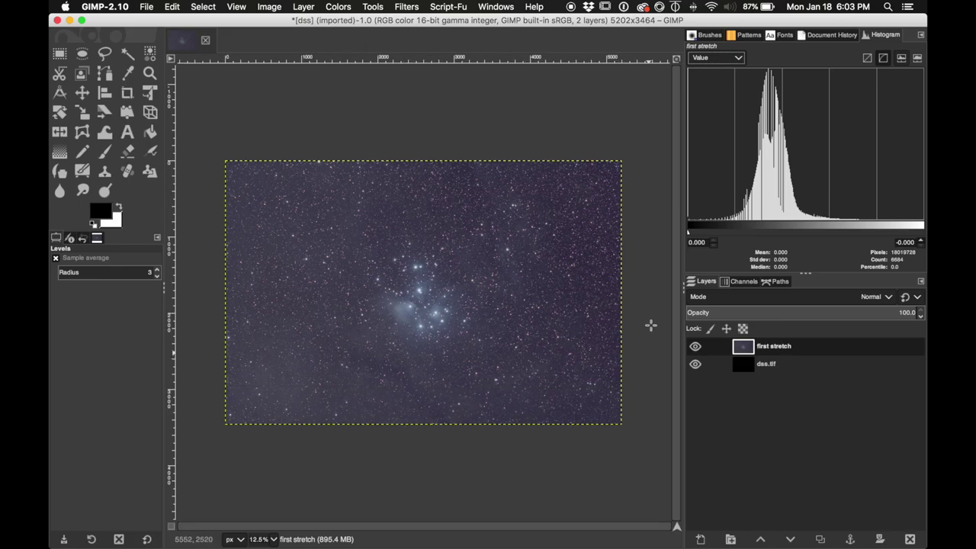
Step: Inspect the nebulosity around the cluster up close, and apply Levels with the black input level set to 12.46
scroll(401, 192, up, 2)
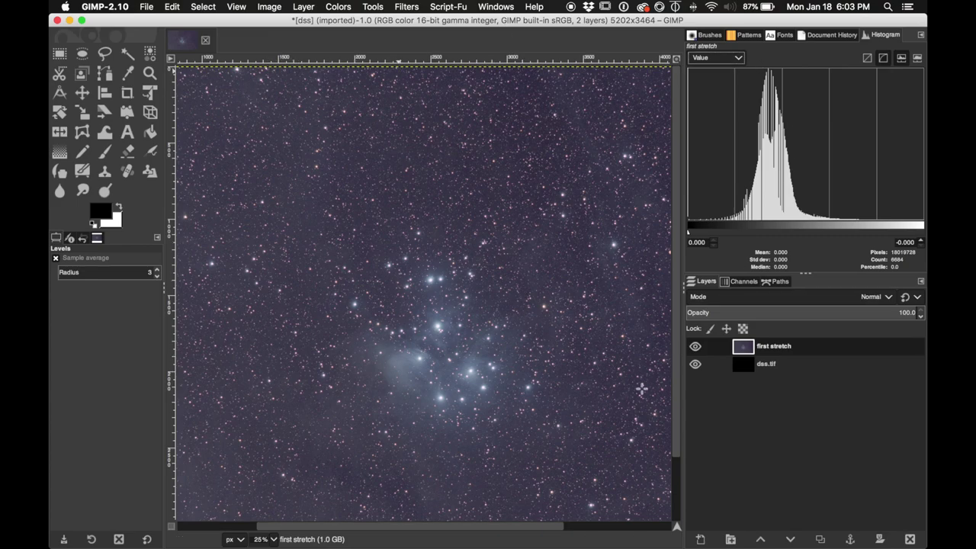
drag(497, 527, 424, 529)
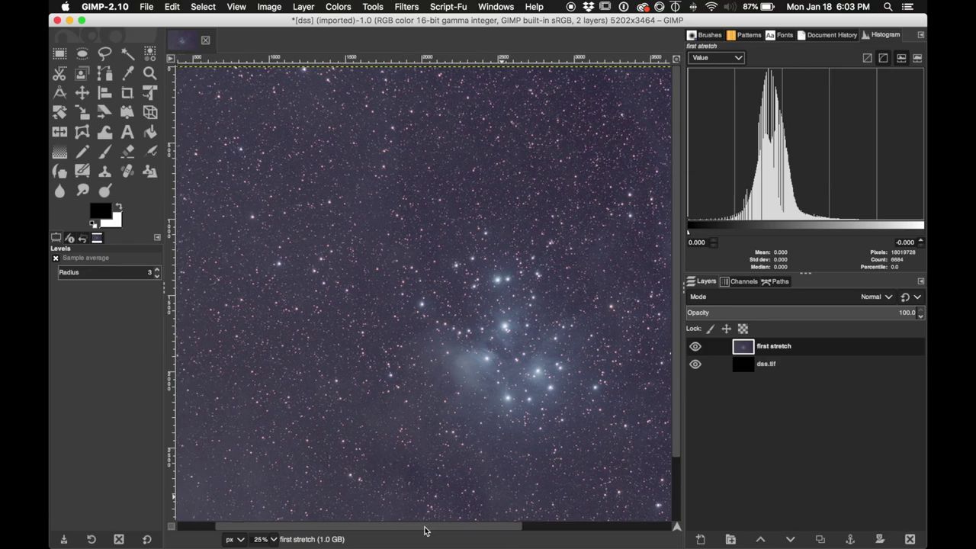
scroll(669, 328, down, 3)
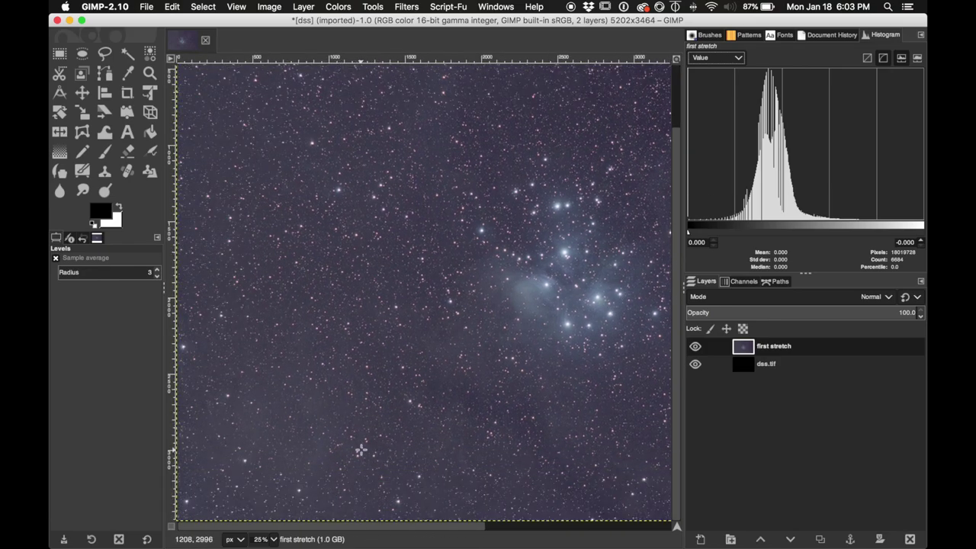
scroll(360, 451, down, 2)
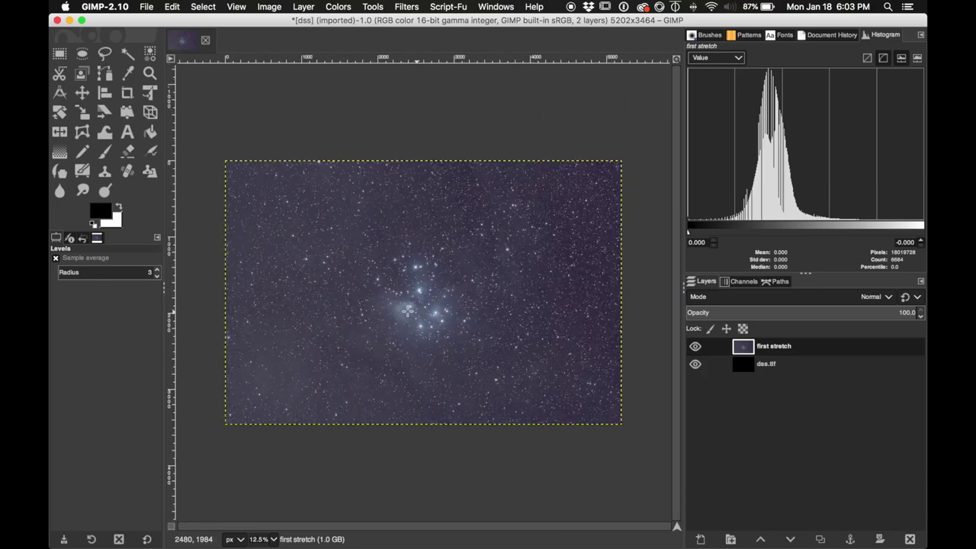
click(338, 7)
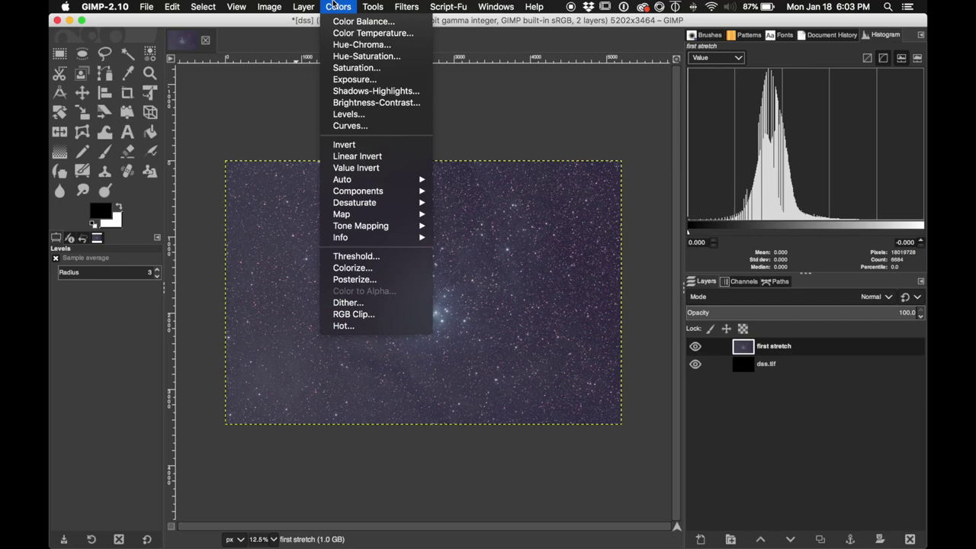
click(367, 120)
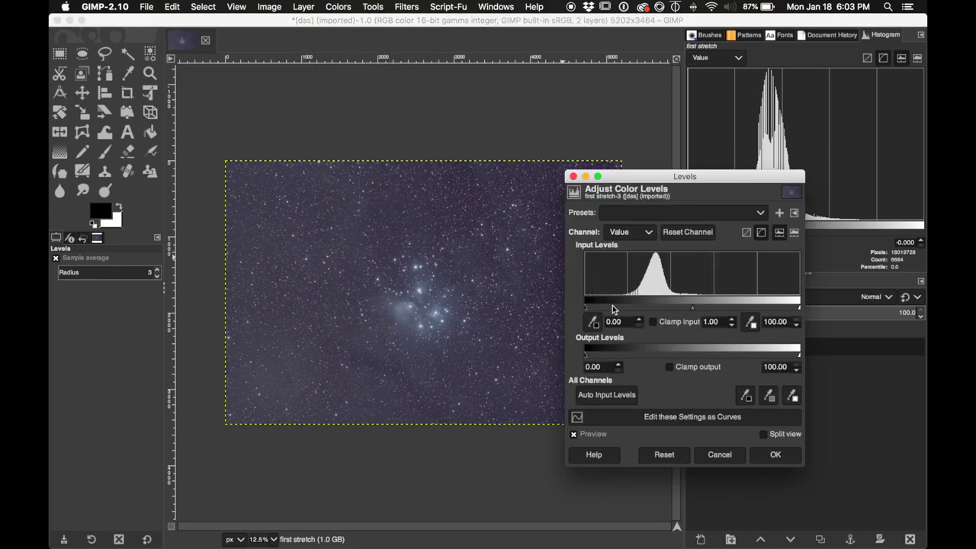
drag(583, 307, 612, 308)
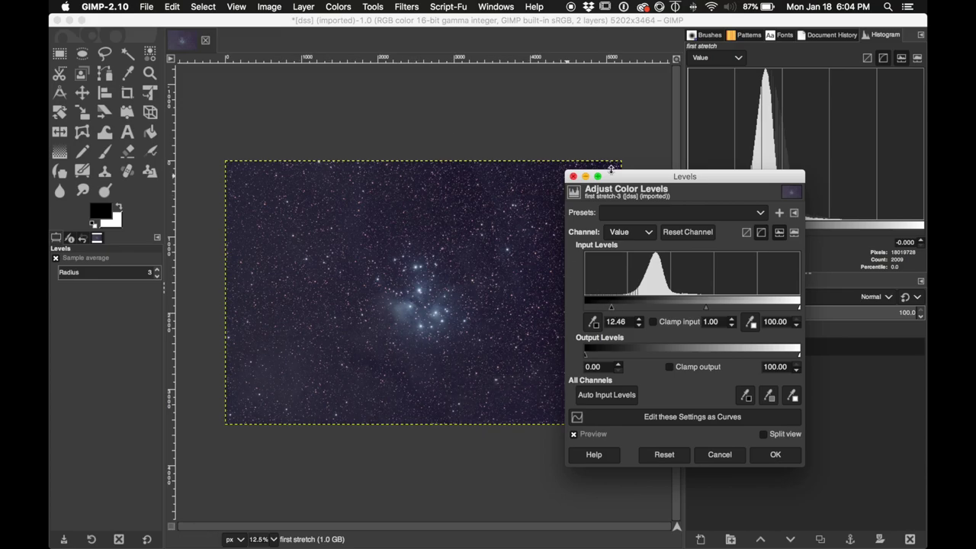
drag(648, 176, 677, 101)
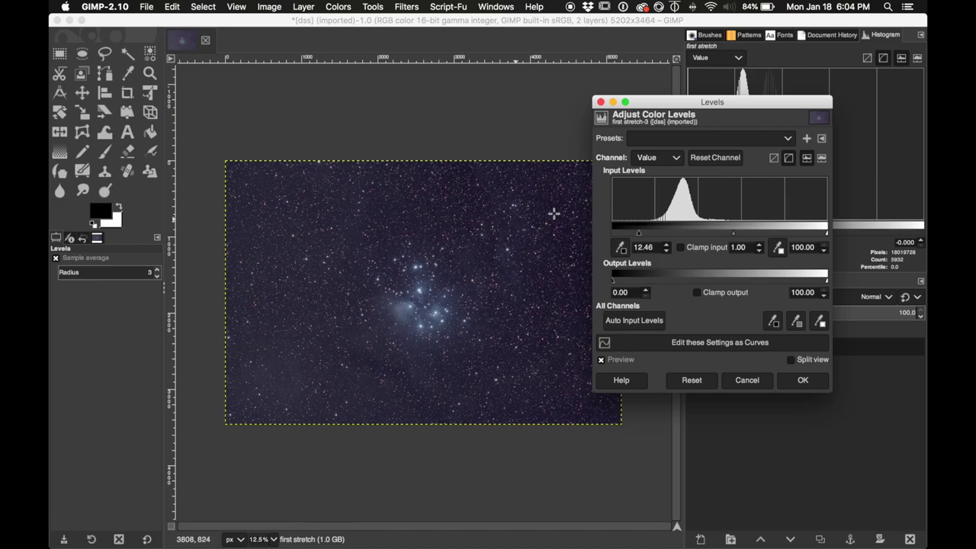
drag(661, 100, 723, 108)
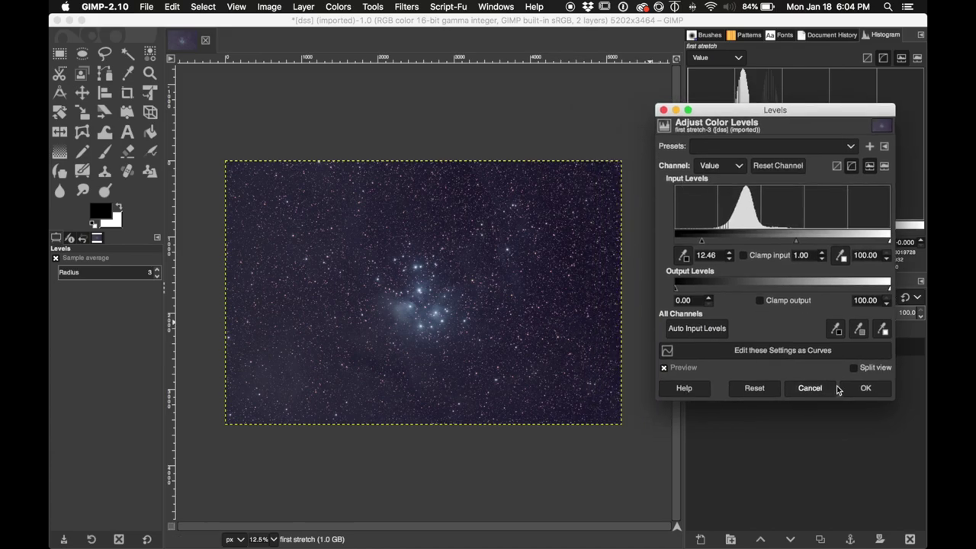
click(865, 387)
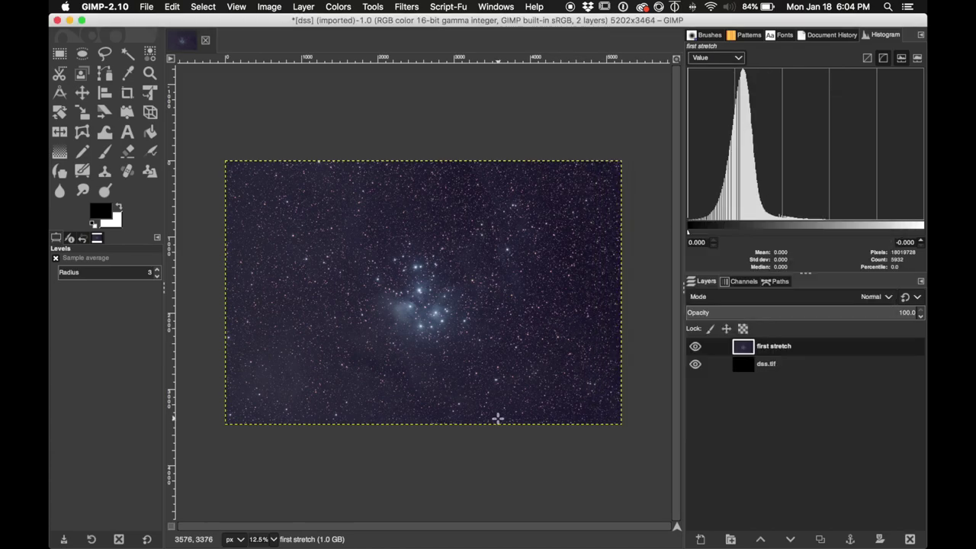
Step: Create a new layer from the visible image above the first stretch layer and name it saturate
right_click(804, 349)
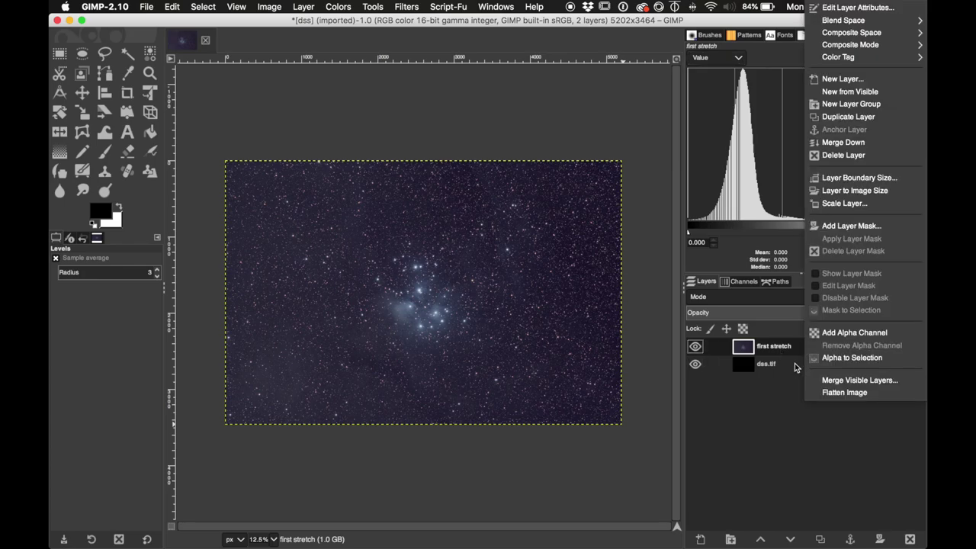
click(799, 352)
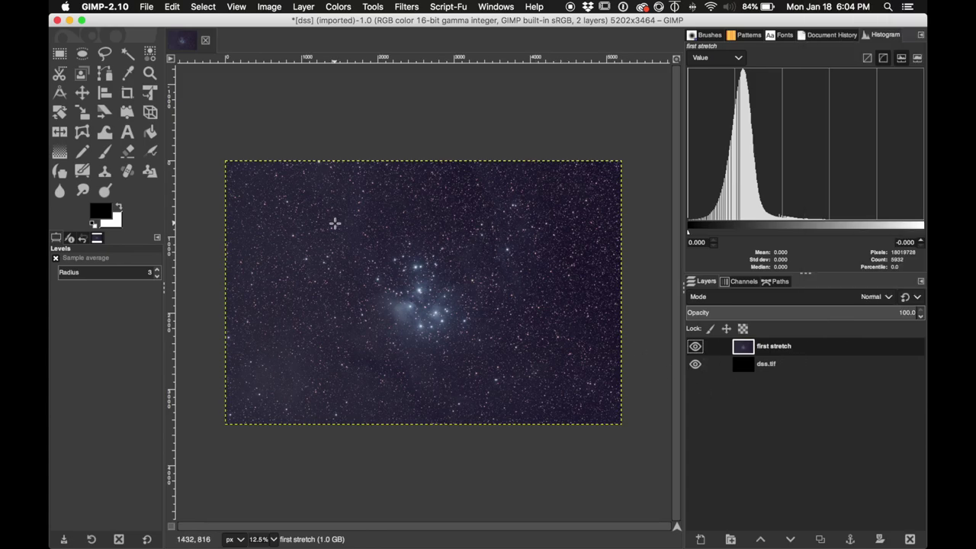
click(304, 6)
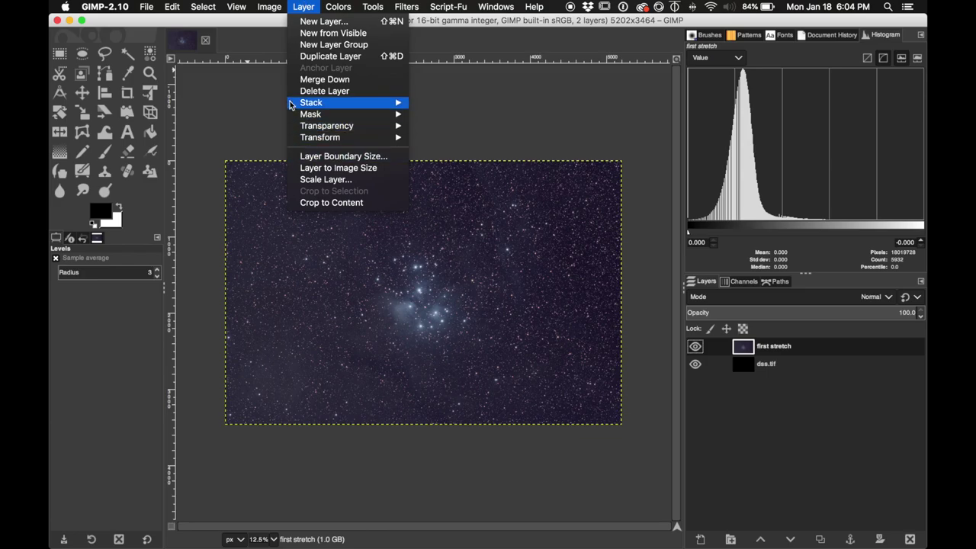
click(305, 33)
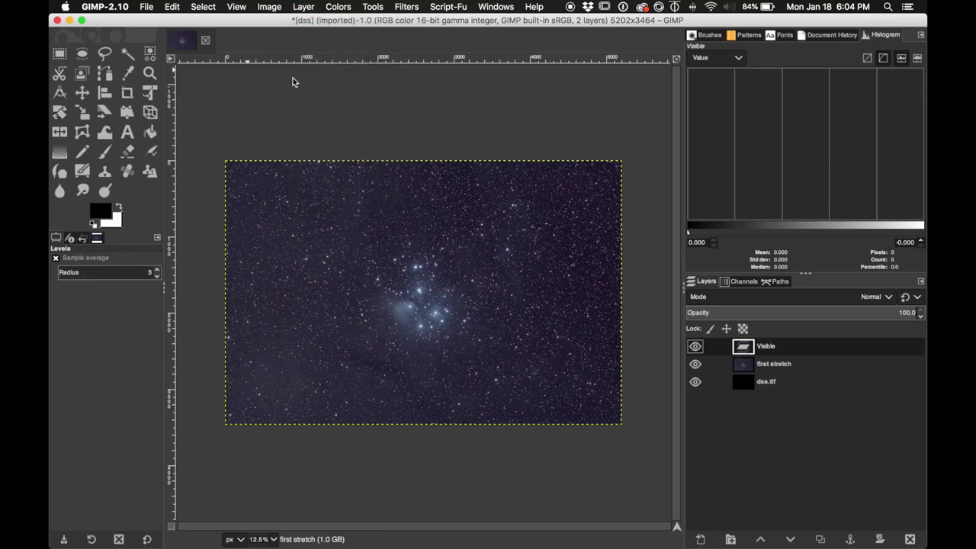
right_click(770, 350)
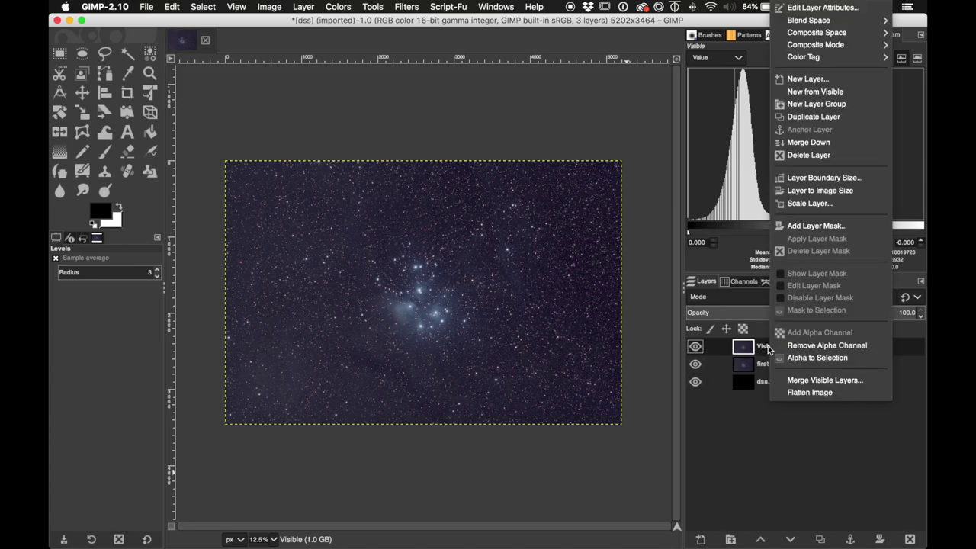
click(824, 7)
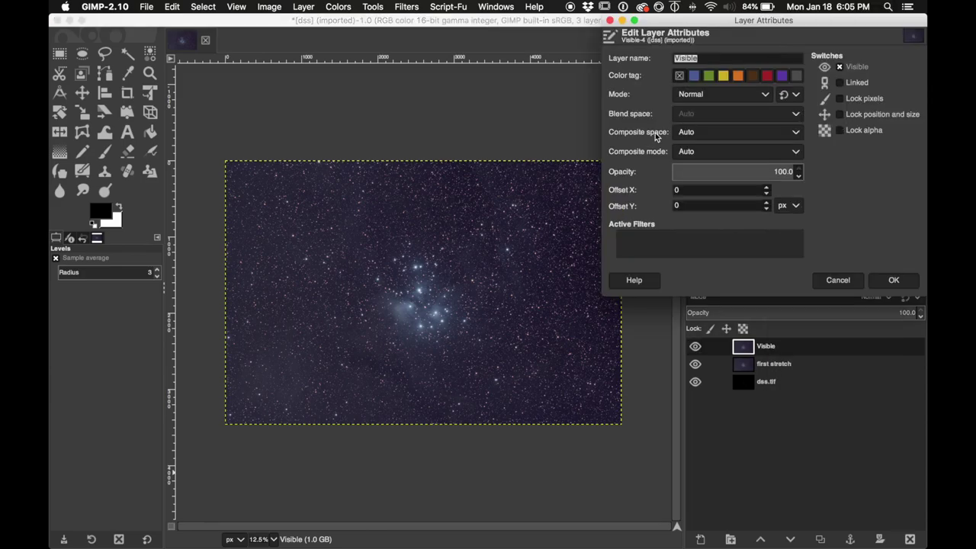
text(saturate)
click(911, 281)
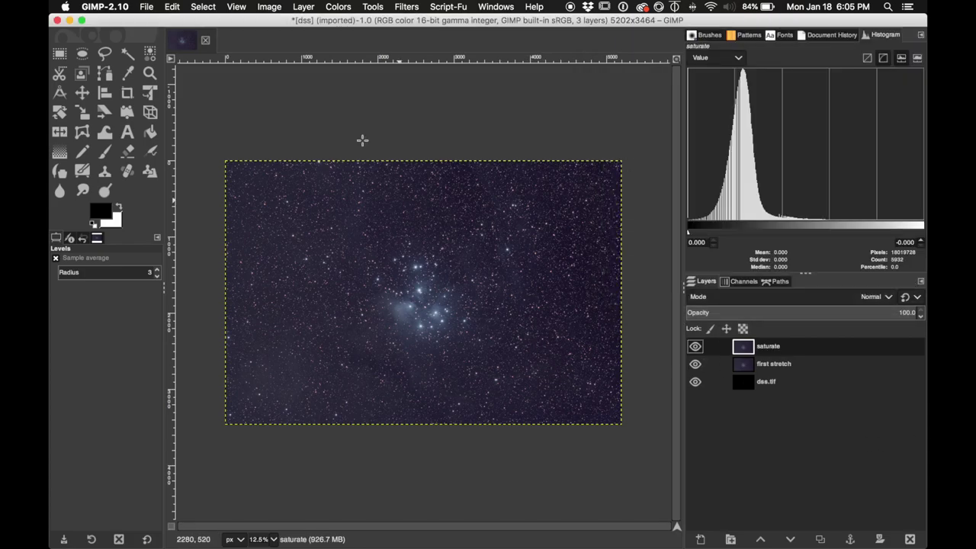
Step: Apply Saturation with a scale of 1.638 to the saturate layer, and compare the image with the layer hidden and shown
click(339, 6)
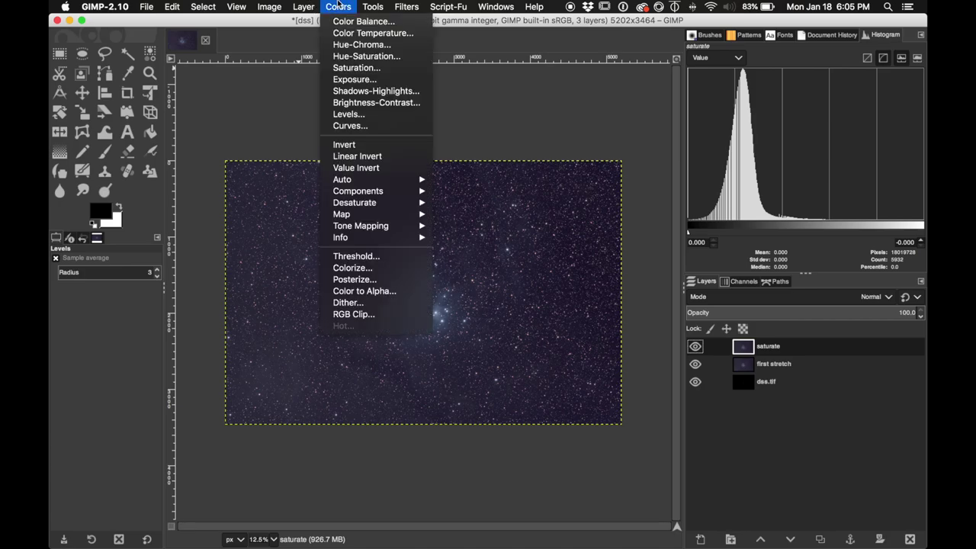
click(364, 71)
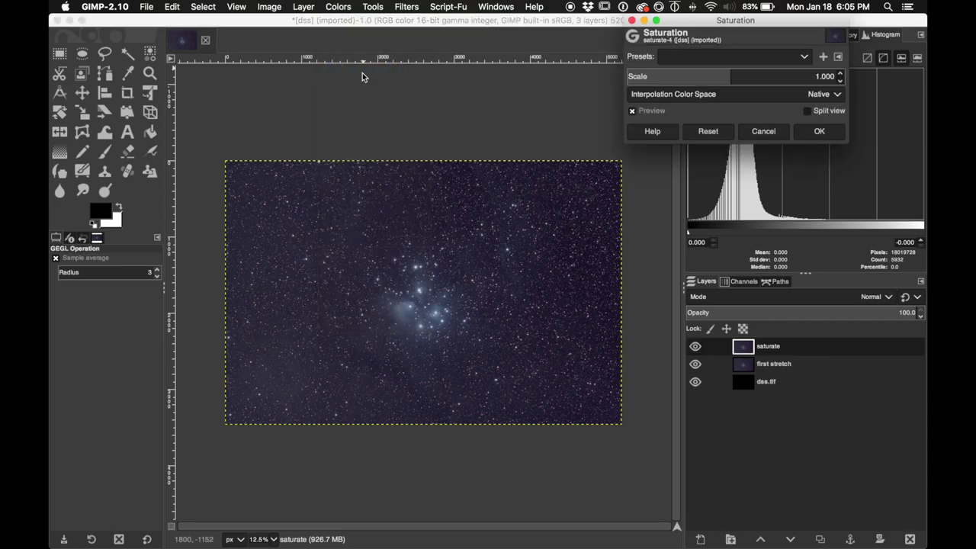
drag(729, 80, 107, 80)
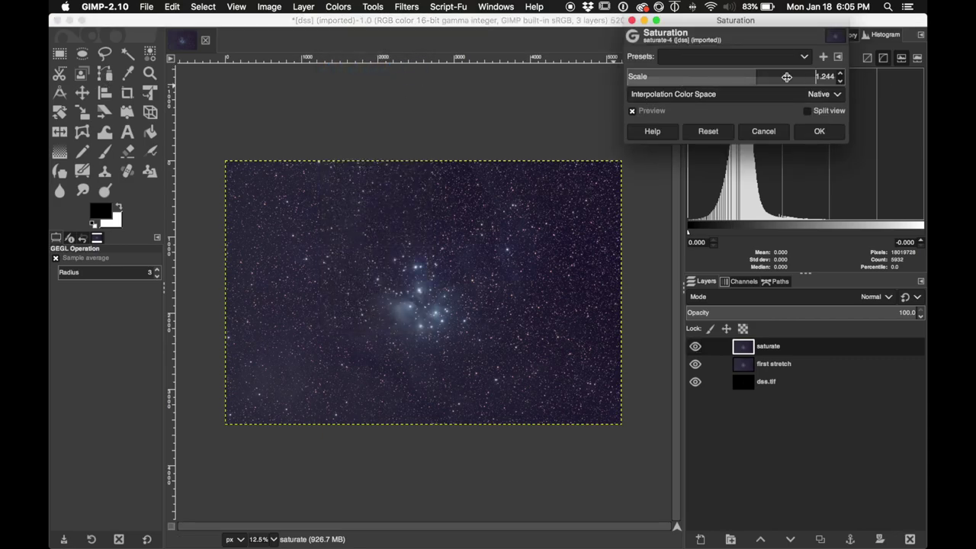
mouse_move(755, 77)
mouse_down()
mouse_move(773, 79)
mouse_move(623, 376)
mouse_move(752, 95)
mouse_up()
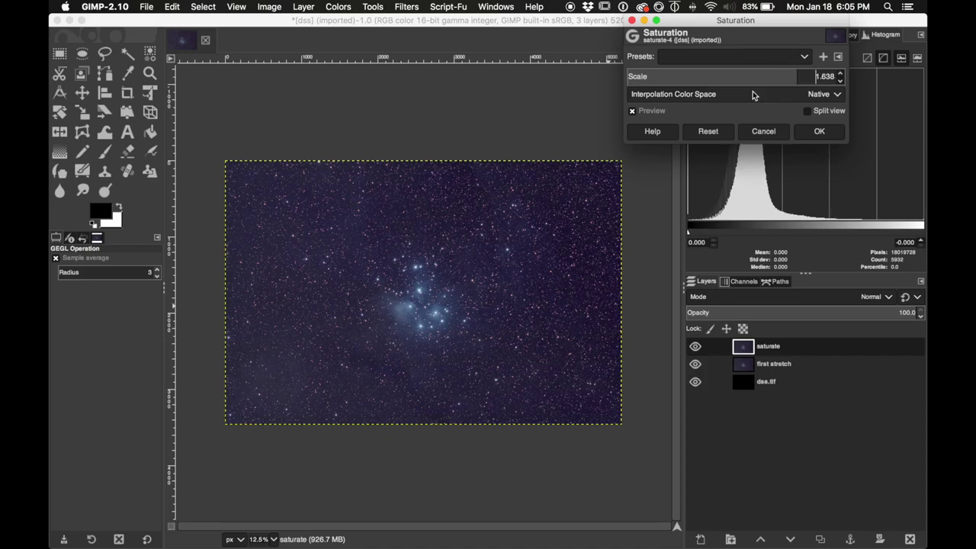
click(819, 132)
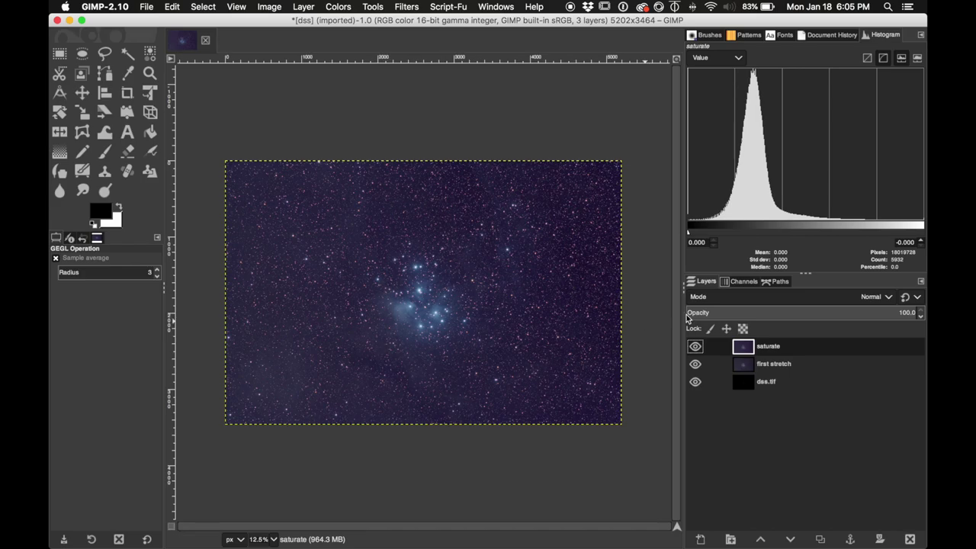
click(694, 347)
click(694, 348)
Step: Reduce the blue cast with Curves by moving the Blue channel's black point to input 8.75, and compare with the layer hidden and shown
click(338, 7)
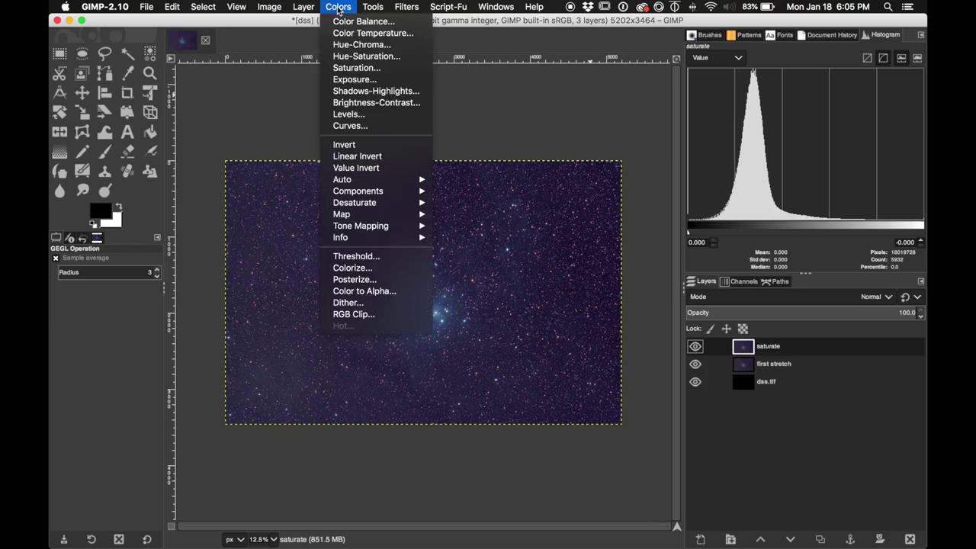
click(366, 127)
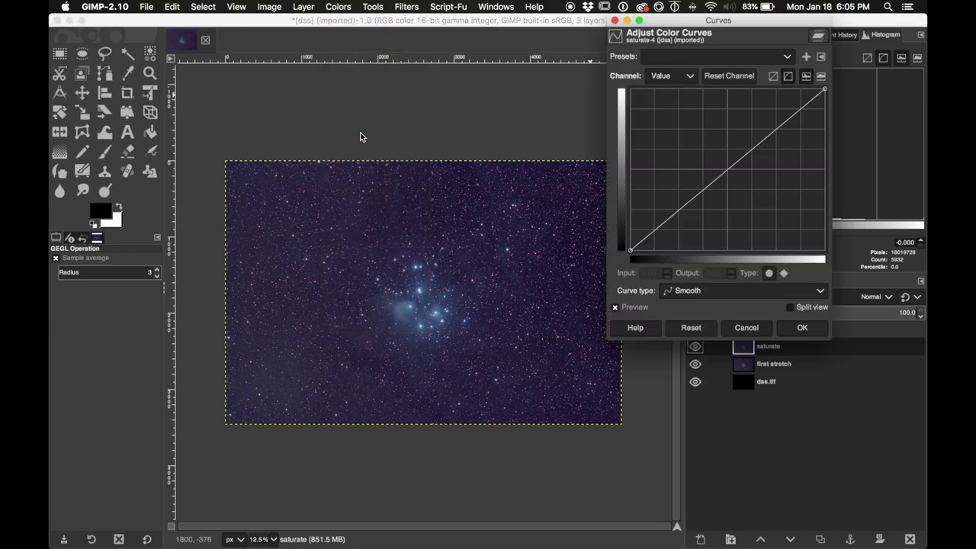
click(690, 77)
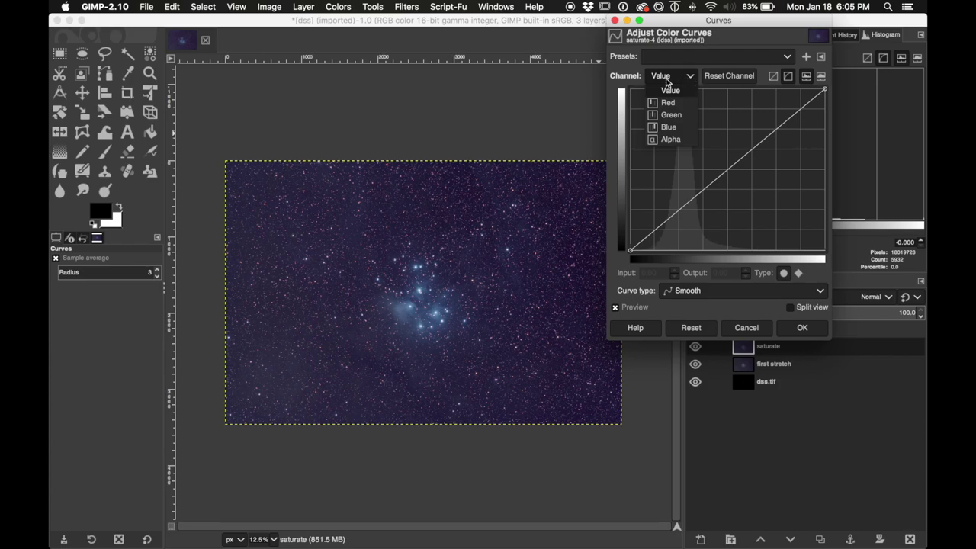
click(667, 80)
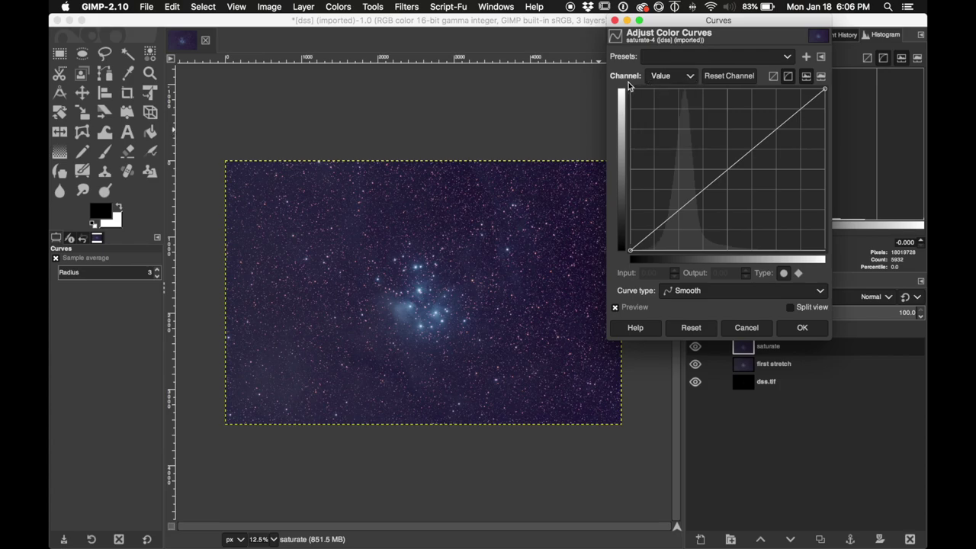
click(689, 77)
click(684, 128)
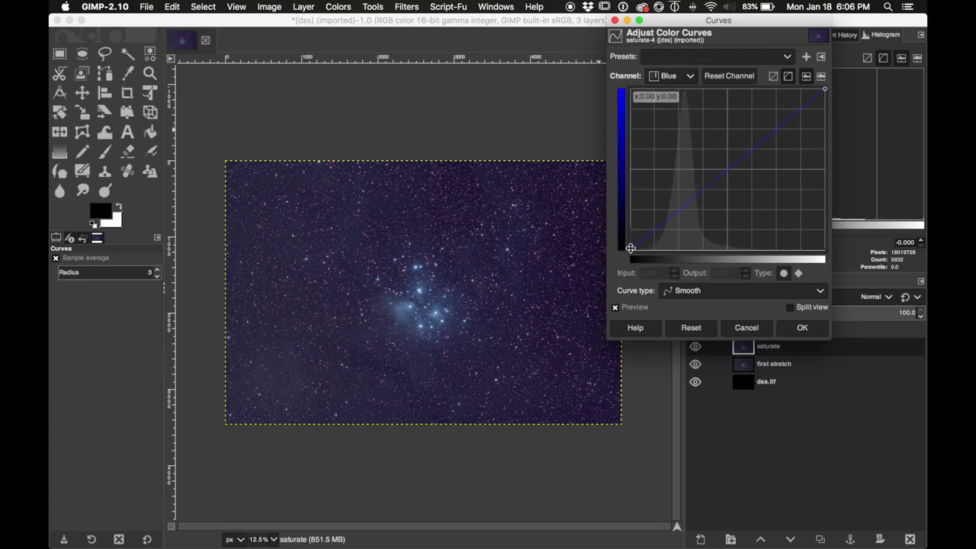
drag(631, 248, 645, 249)
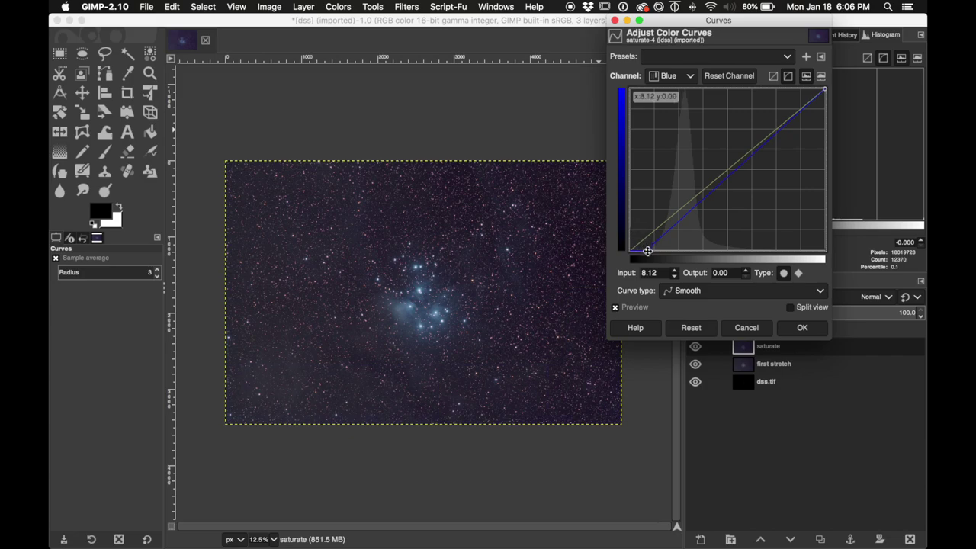
drag(646, 250, 629, 249)
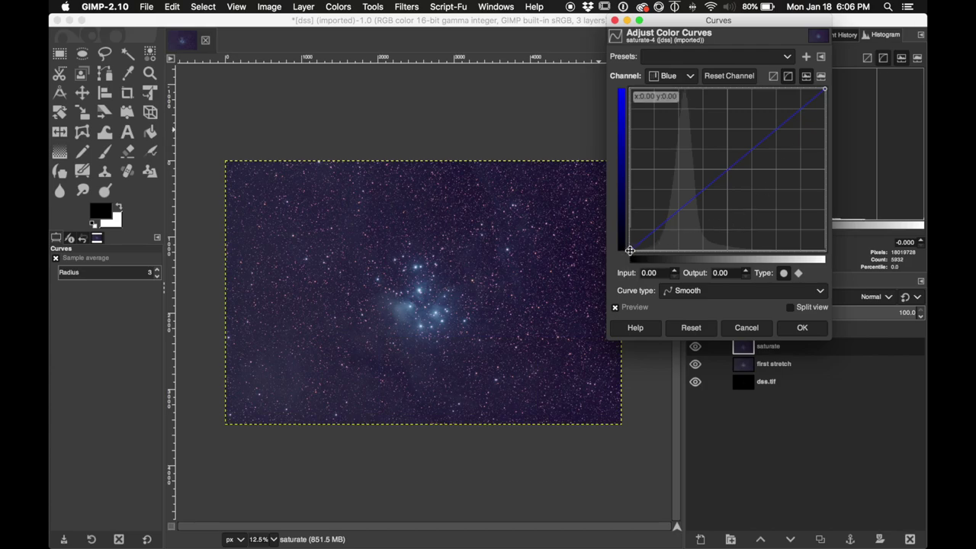
drag(628, 248, 647, 251)
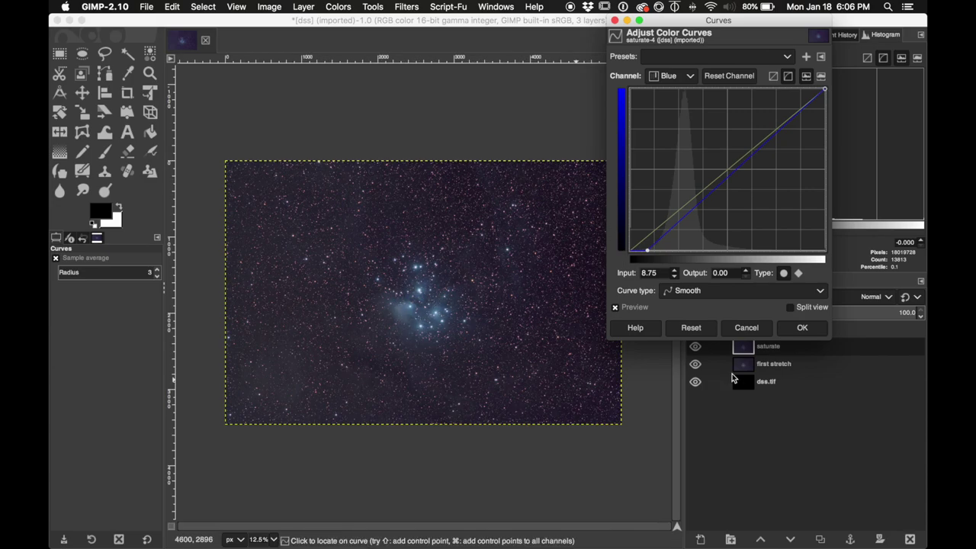
click(808, 329)
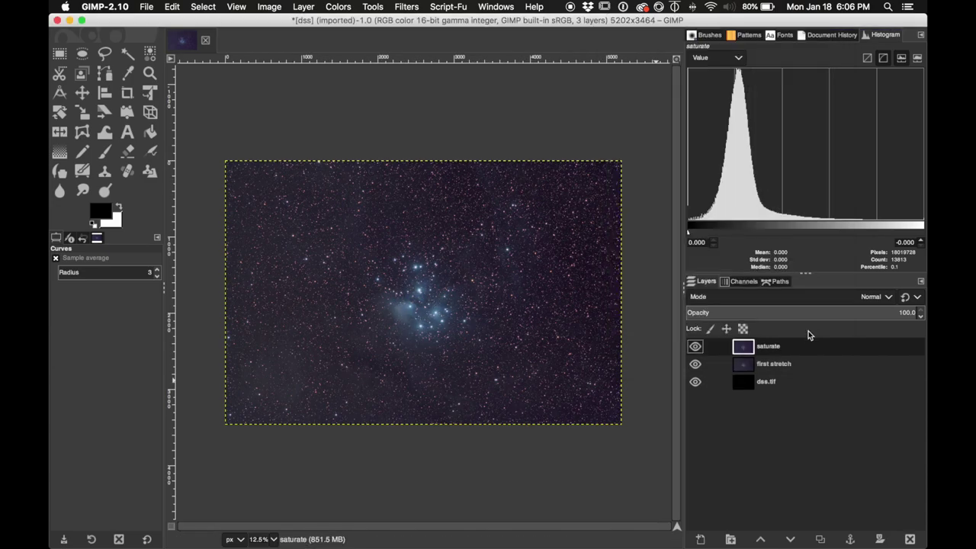
click(694, 347)
click(695, 348)
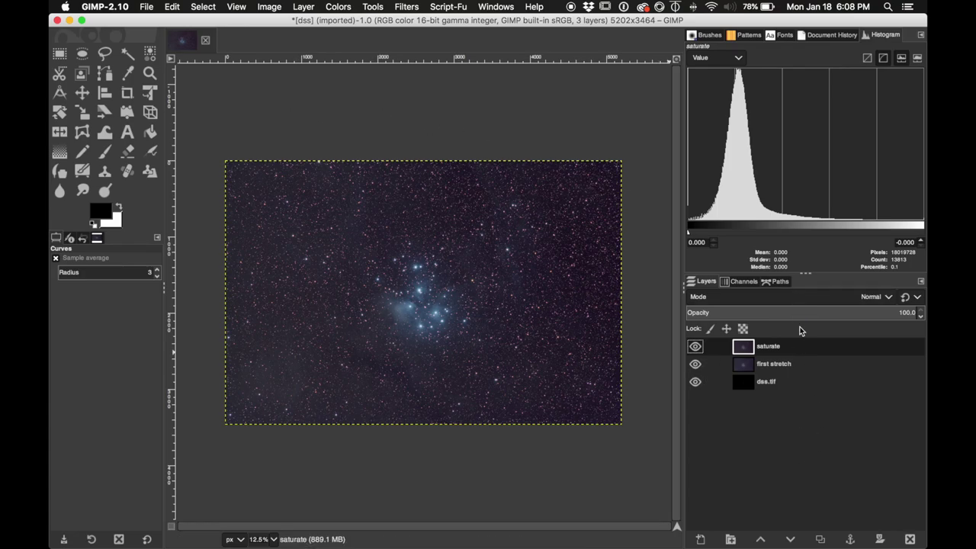
Step: Flatten the saturate, first stretch and dss.tif layers into a single layer
click(739, 281)
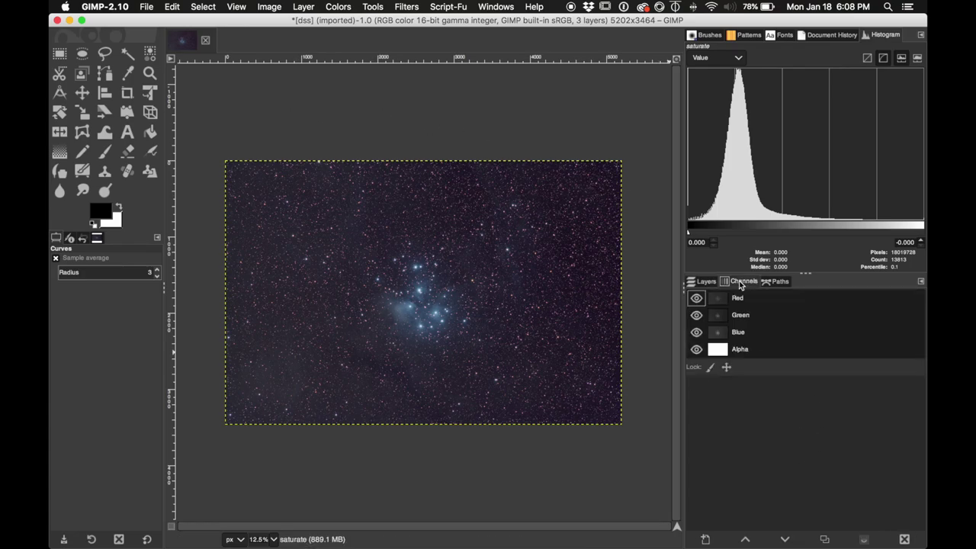
click(706, 282)
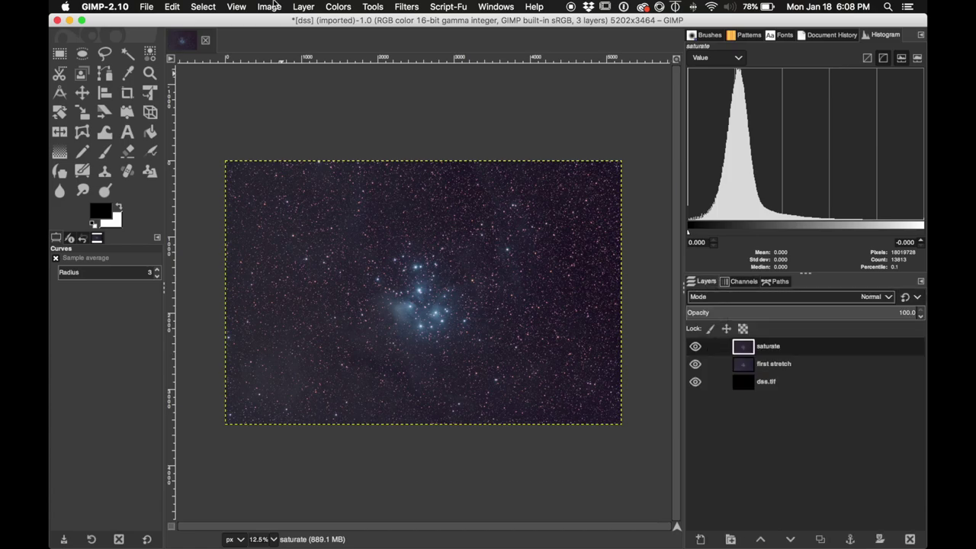
click(269, 6)
key(Escape)
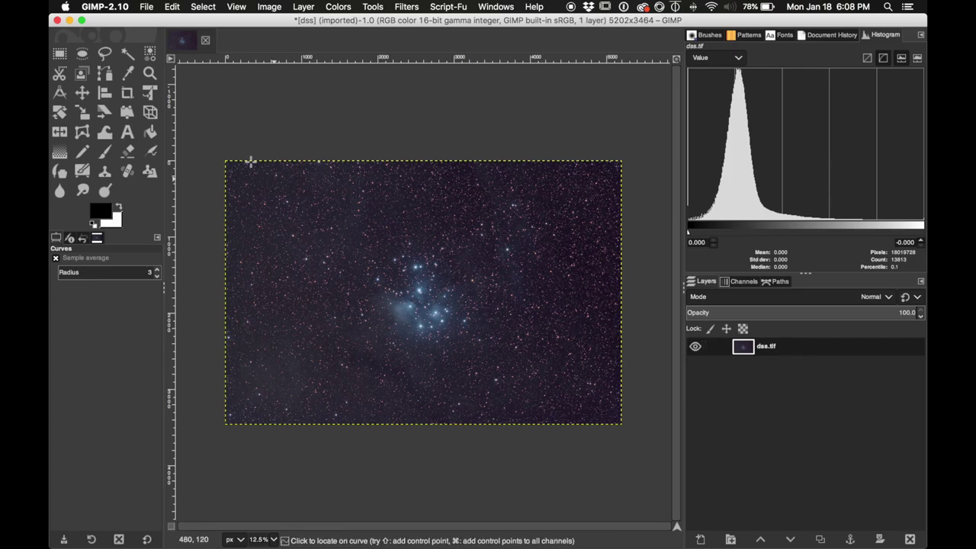
Step: Export the flattened image to the Desktop folder under the base name stars, keeping the .tif extension
click(145, 7)
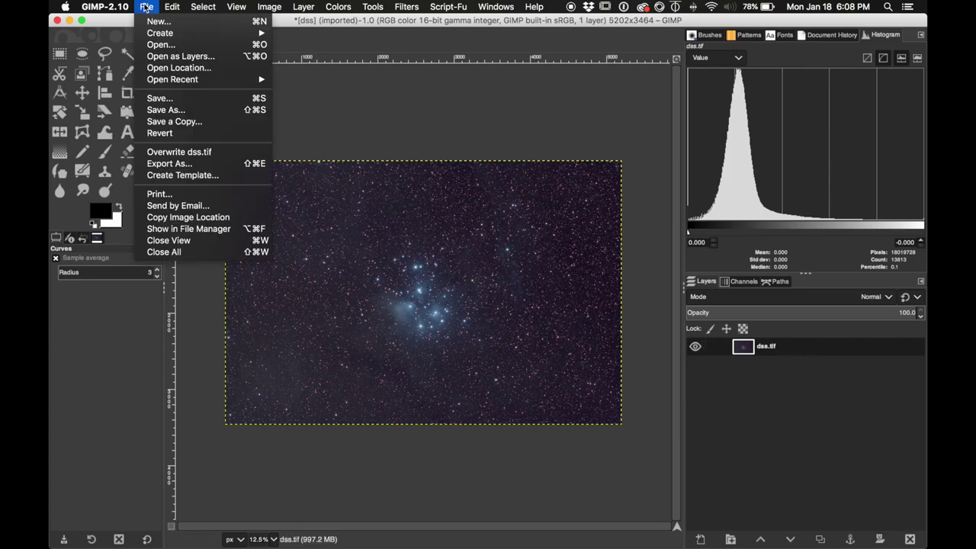
click(184, 164)
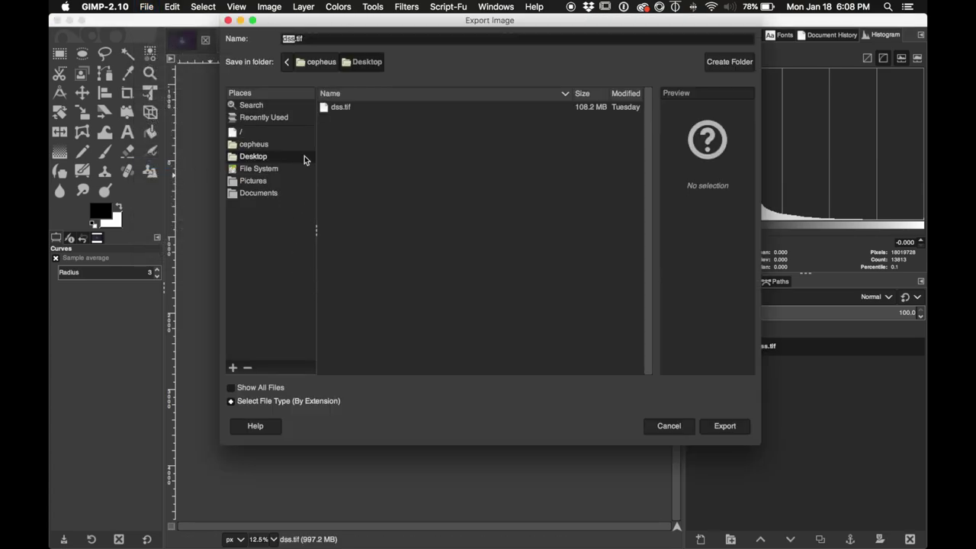
text(stars)
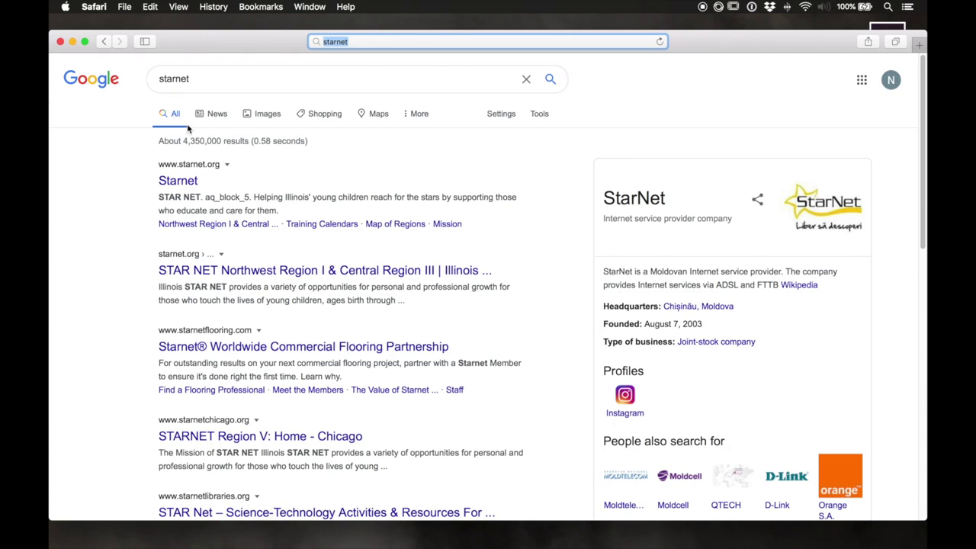
Step: In Safari, search Google for starnet++ and open its SourceForge download page
click(200, 79)
text(++)
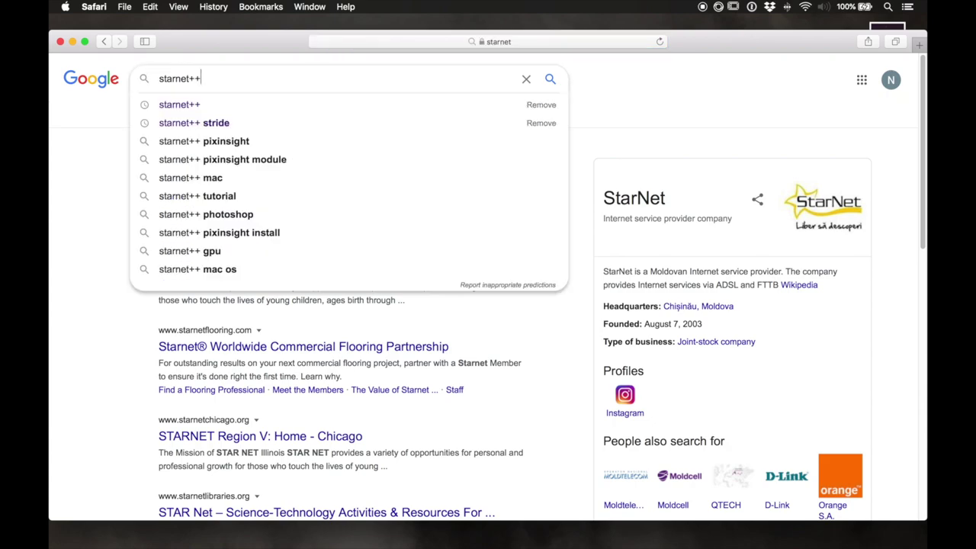
key(Return)
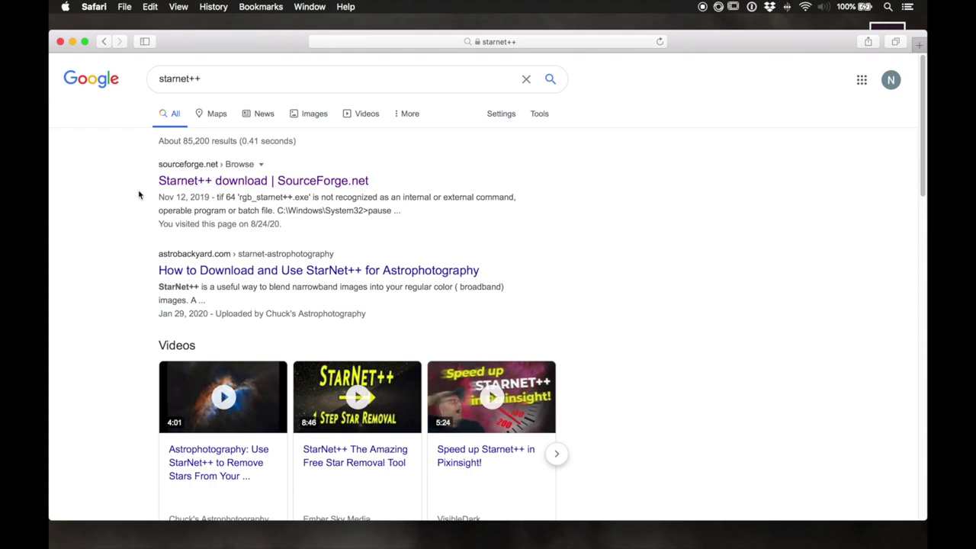
click(206, 183)
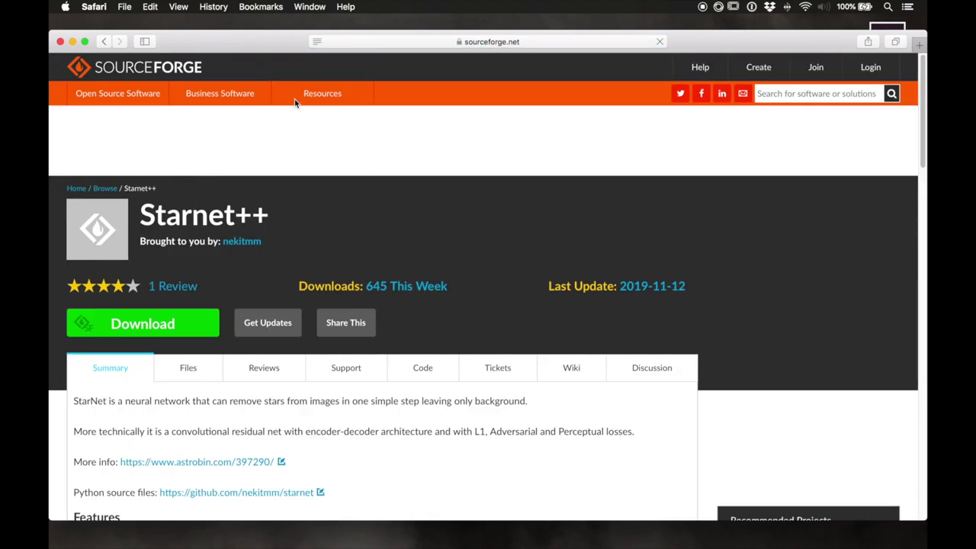
Step: Open the v1.1 folder in the Starnet++ project's files to reach the platform-specific download archives
click(207, 374)
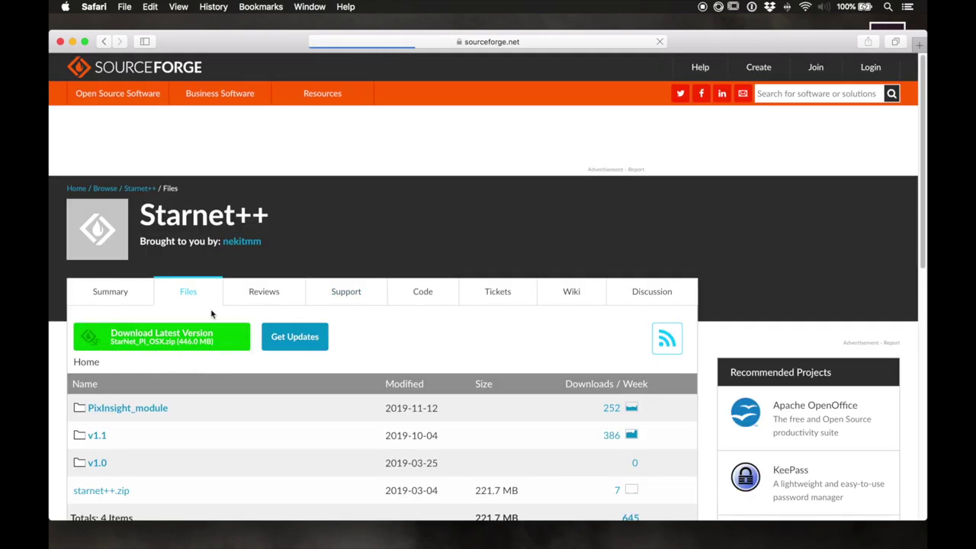
scroll(876, 194, down, 5)
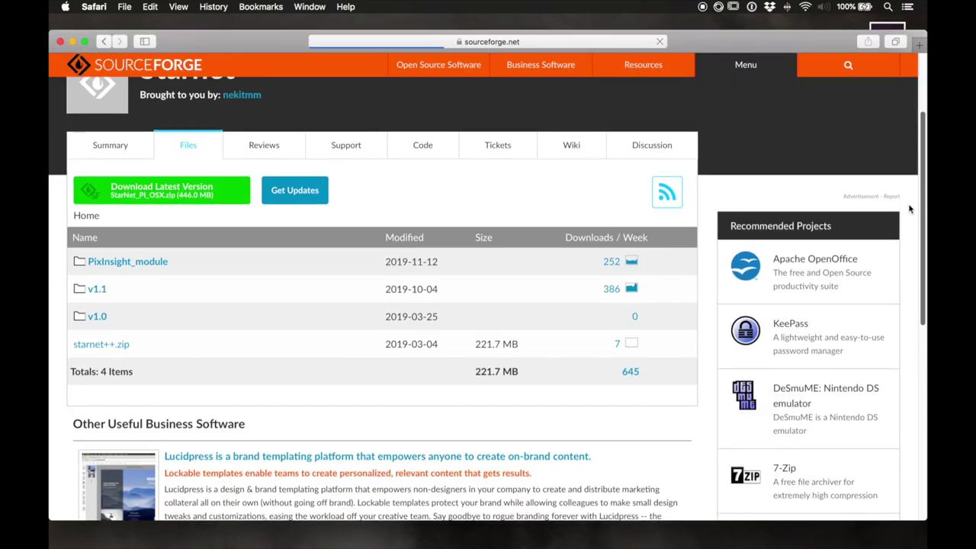
click(97, 284)
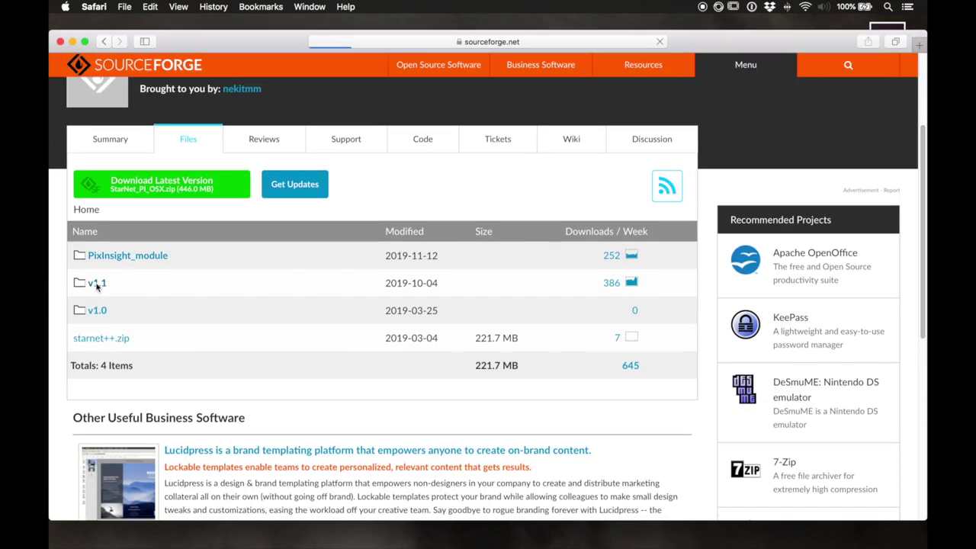
scroll(900, 259, down, 5)
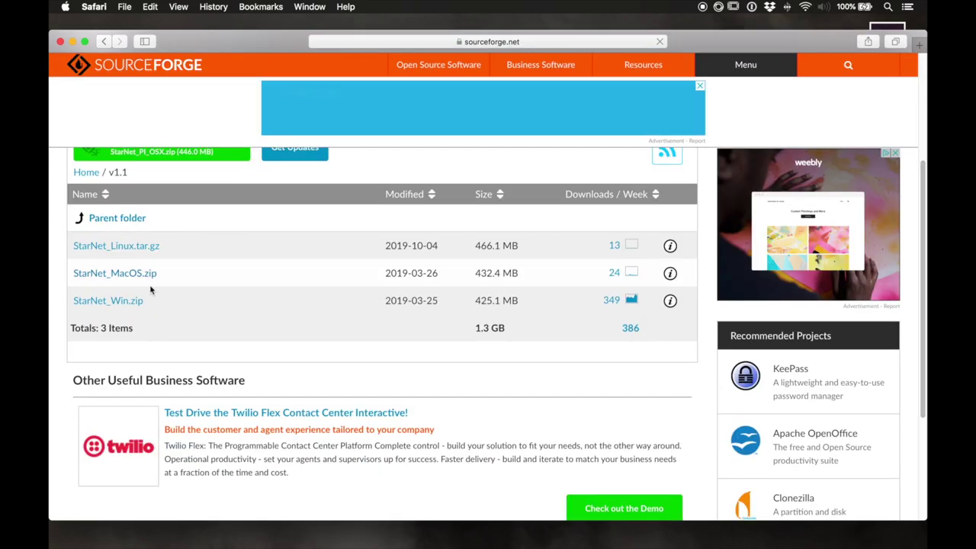
Step: Download StarNet_MacOS.zip and move stars.tif from the Desktop into the extracted StarNet_MacOS folder
click(111, 275)
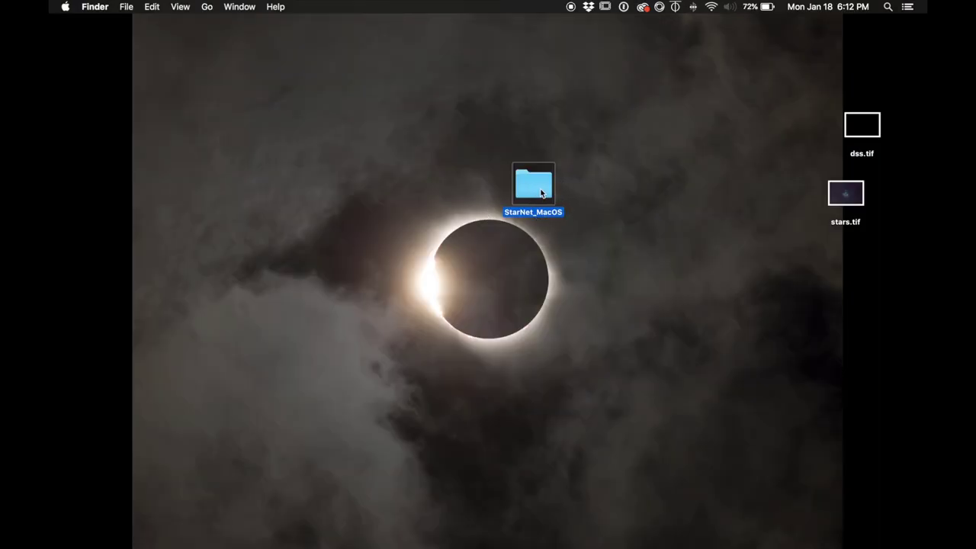
drag(535, 191, 569, 188)
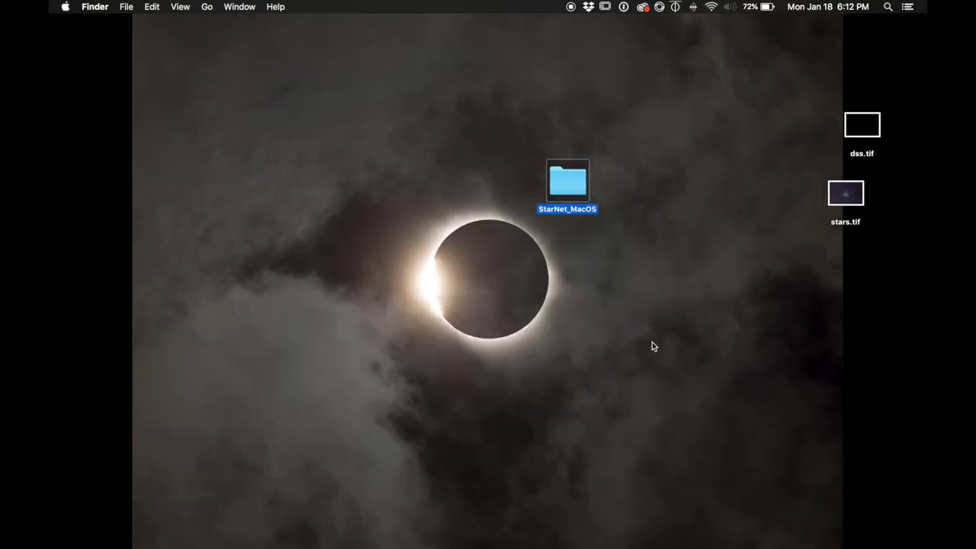
double_click(564, 183)
drag(425, 115, 522, 122)
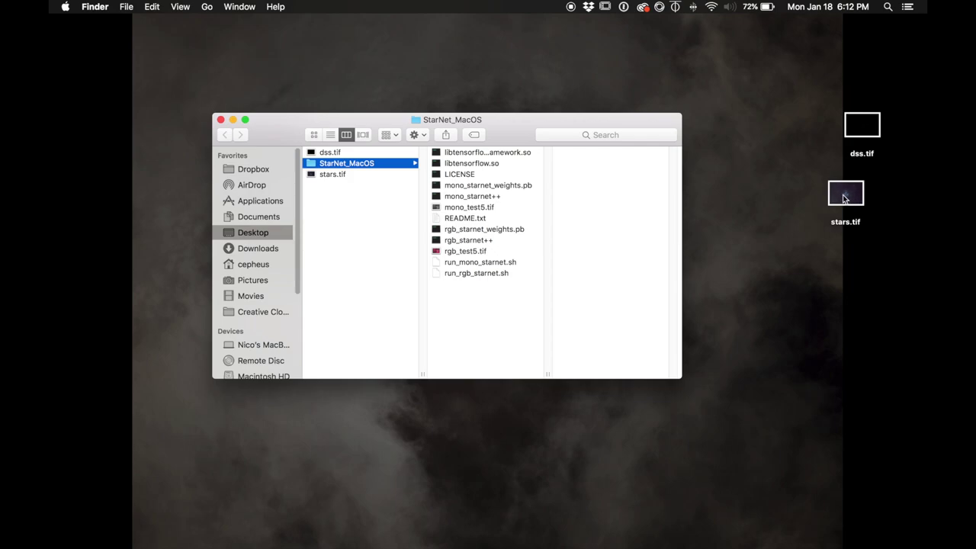
drag(845, 196, 448, 317)
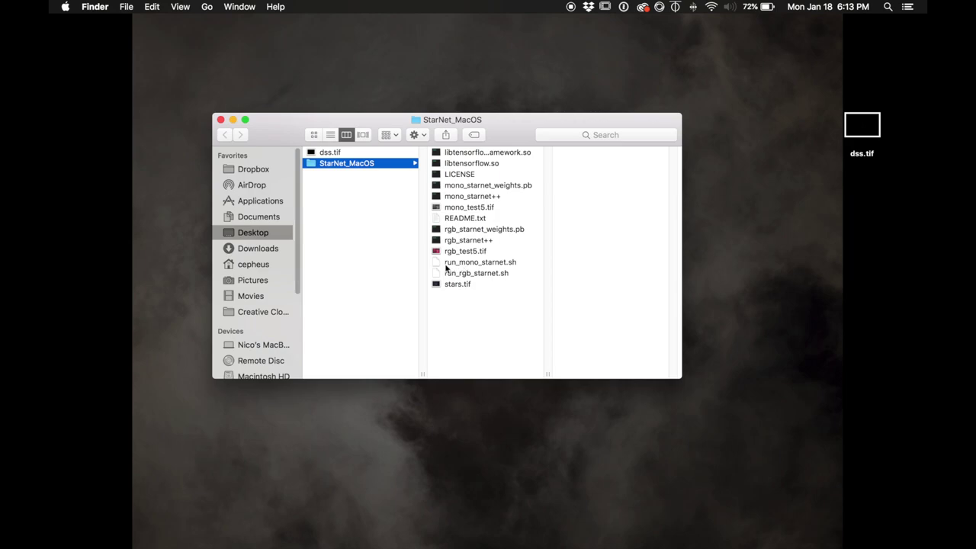
Step: Open the run_rgb_starnet.sh script from the StarNet_MacOS folder in the Atom text editor
right_click(467, 273)
mouse_move(496, 291)
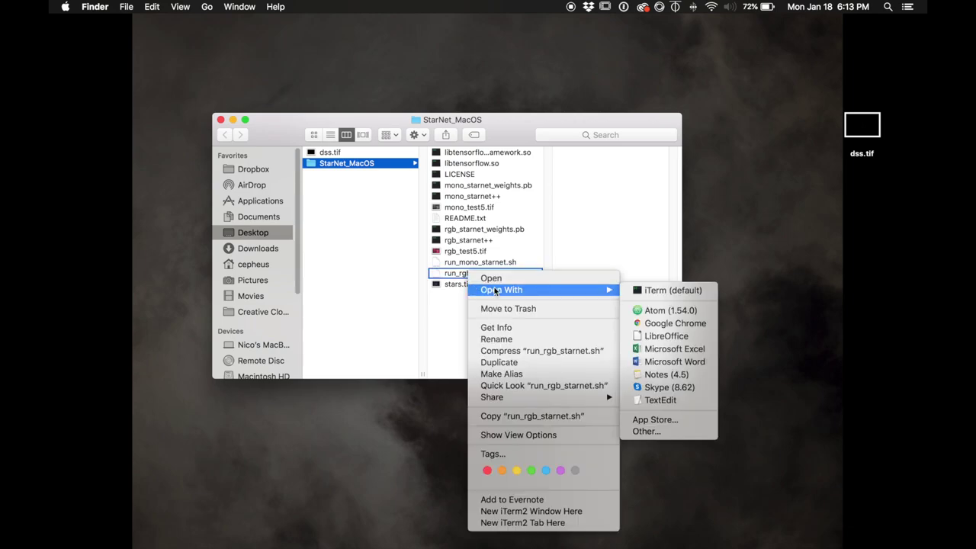
click(656, 311)
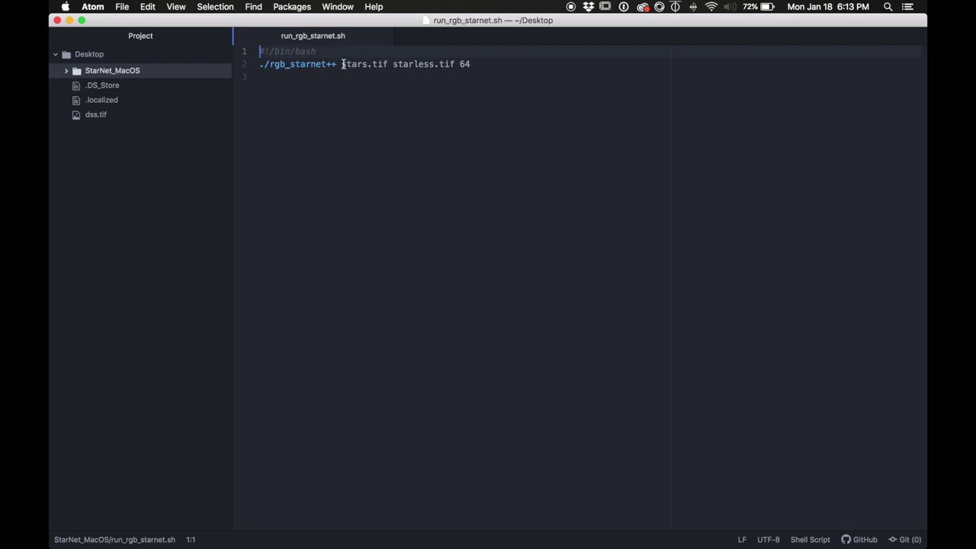
Step: Change the output file name in the script's rgb_starnet++ command to m45Starless.tif, save the script and hide the editor
drag(341, 64, 388, 64)
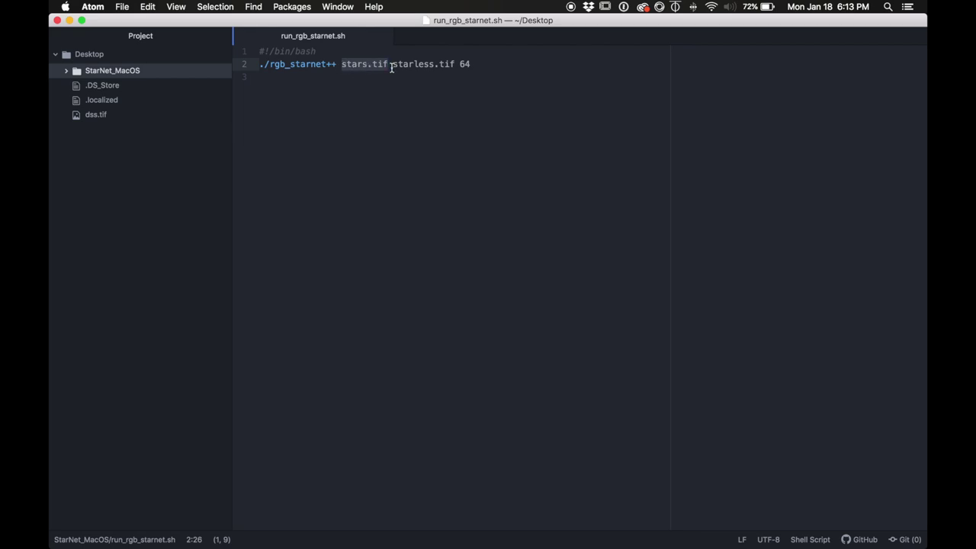
click(391, 64)
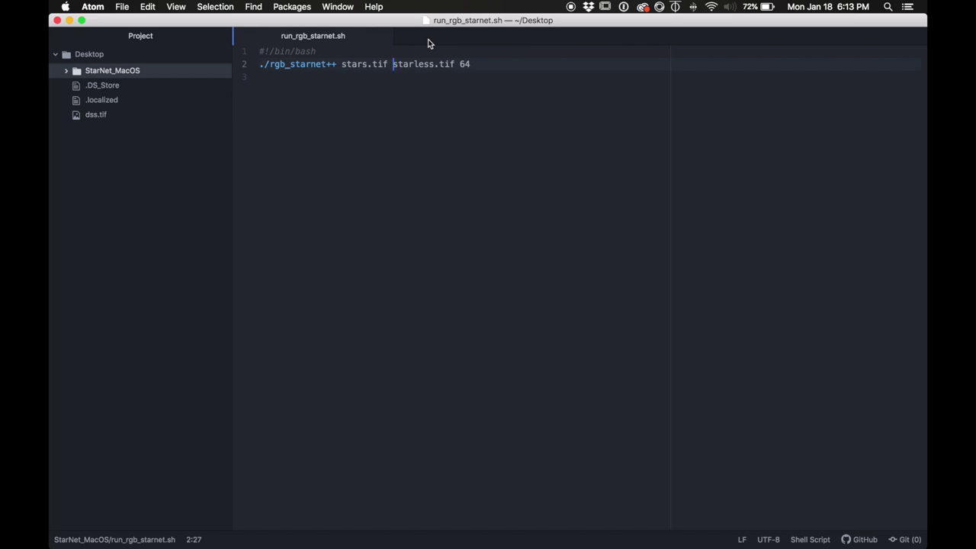
text(m)
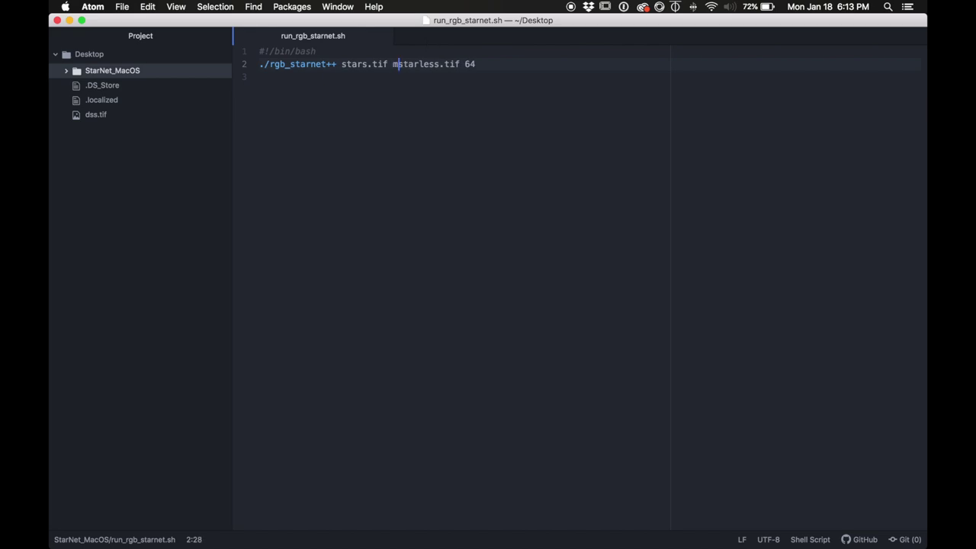
text(45)
key(BackSpace)
text(S)
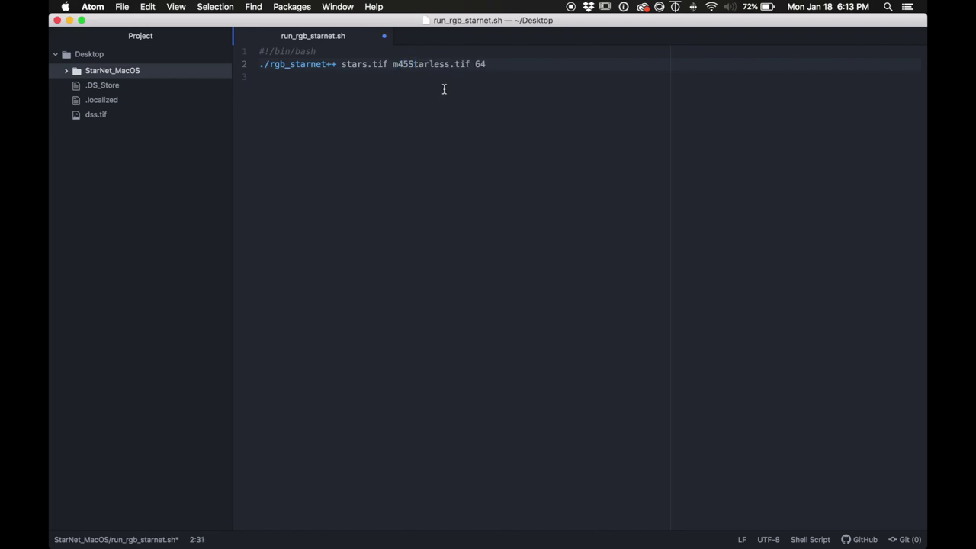
drag(475, 65, 486, 65)
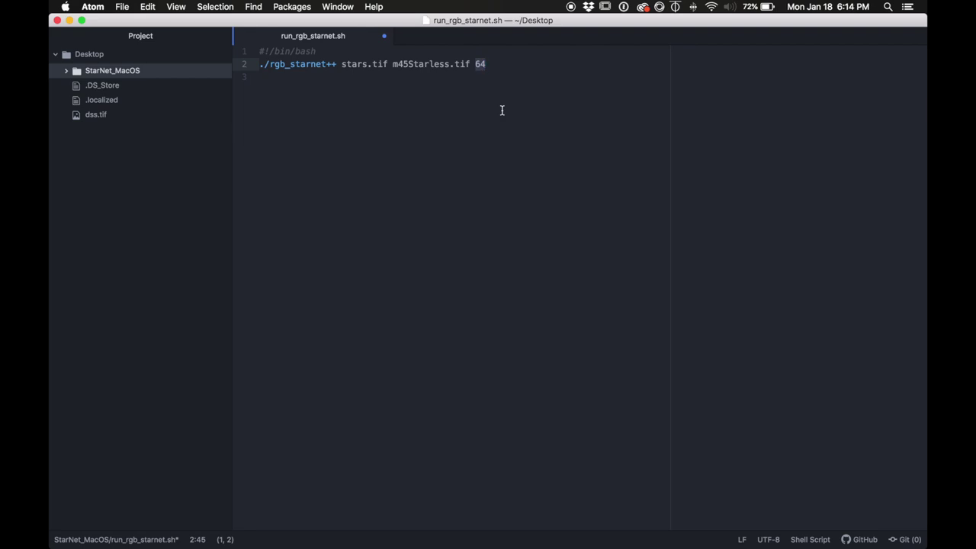
click(496, 64)
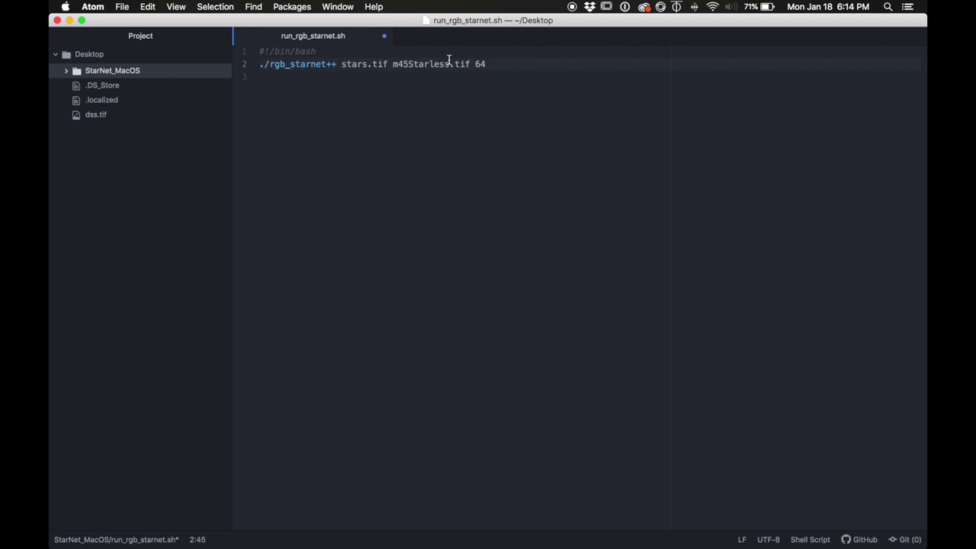
key(super+s)
key(super+h)
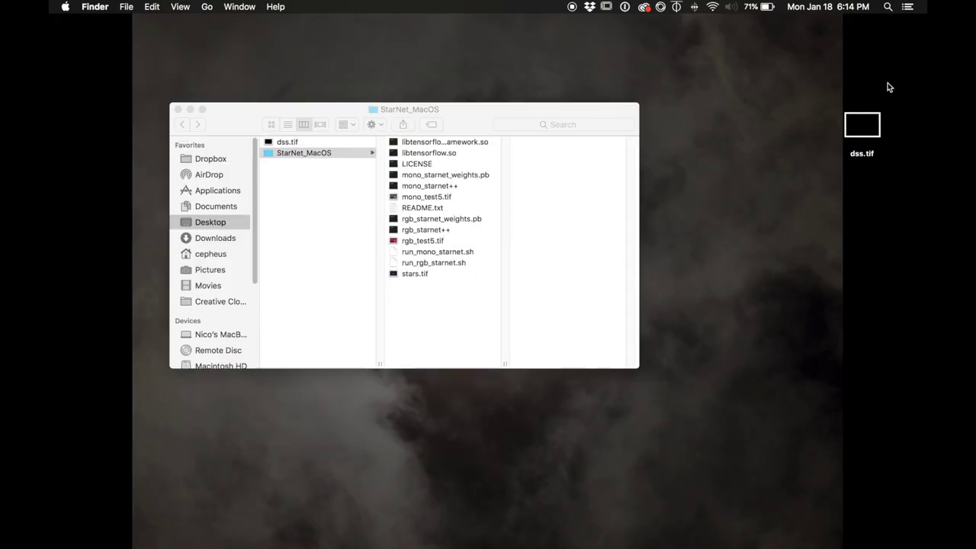
Step: In Terminal, change to the StarNet_MacOS folder on the Desktop and run run_rgb_starnet.sh
click(888, 7)
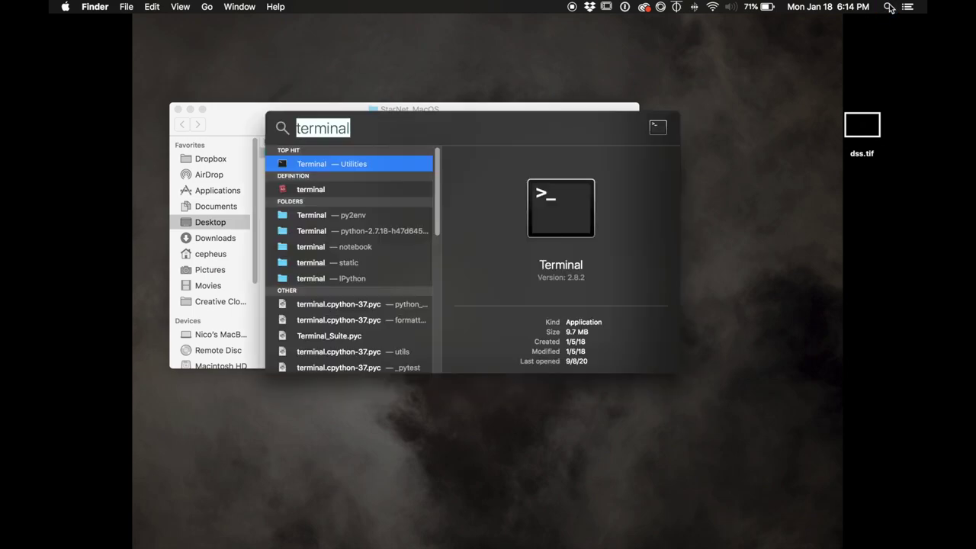
key(Return)
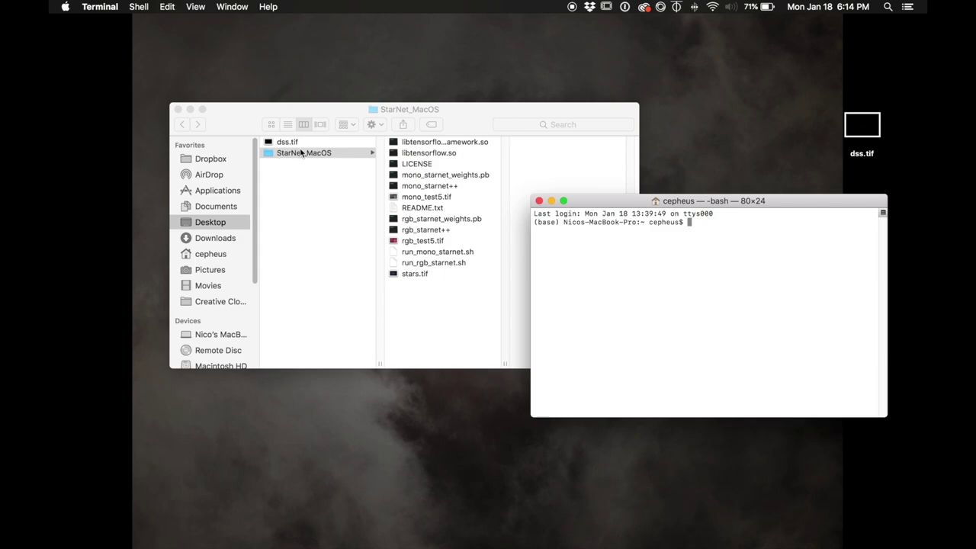
text(cd)
drag(305, 157, 686, 229)
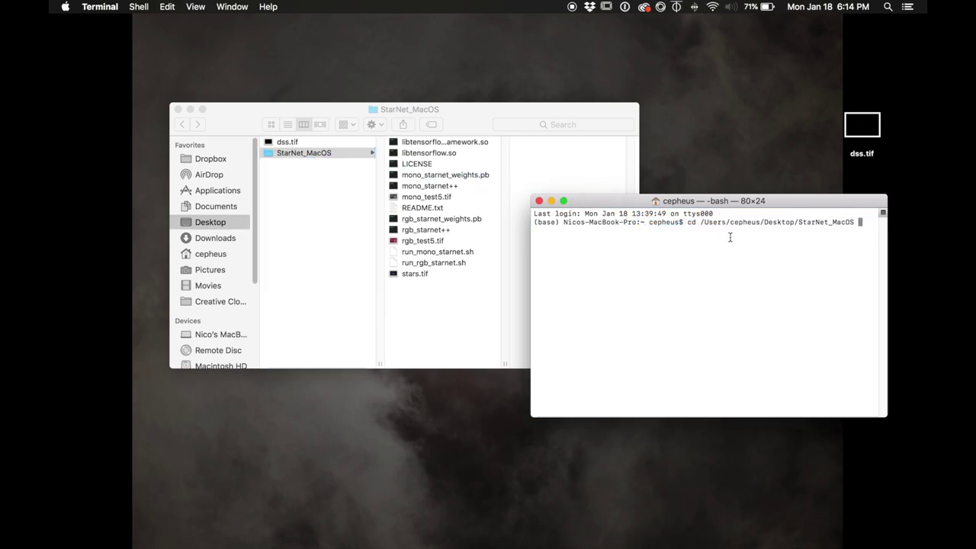
key(Return)
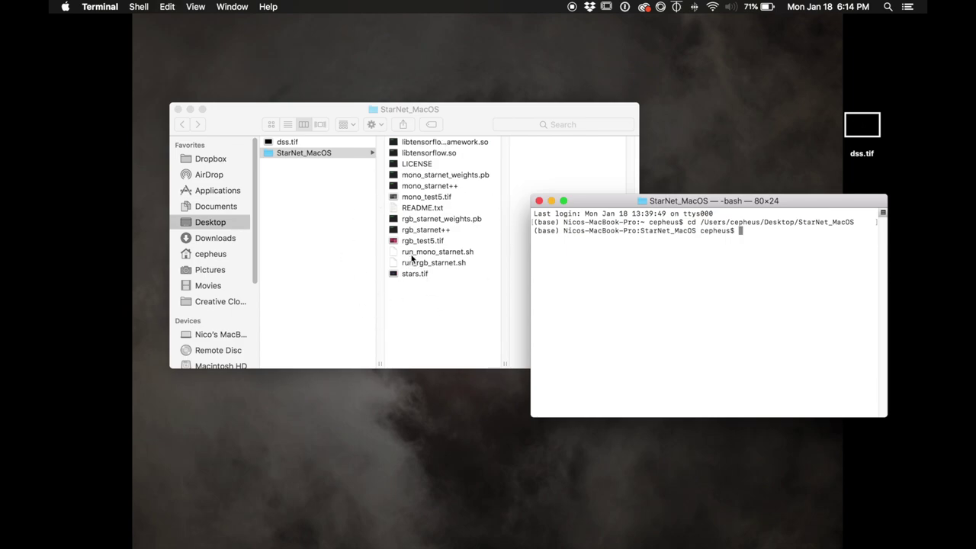
drag(413, 265, 753, 233)
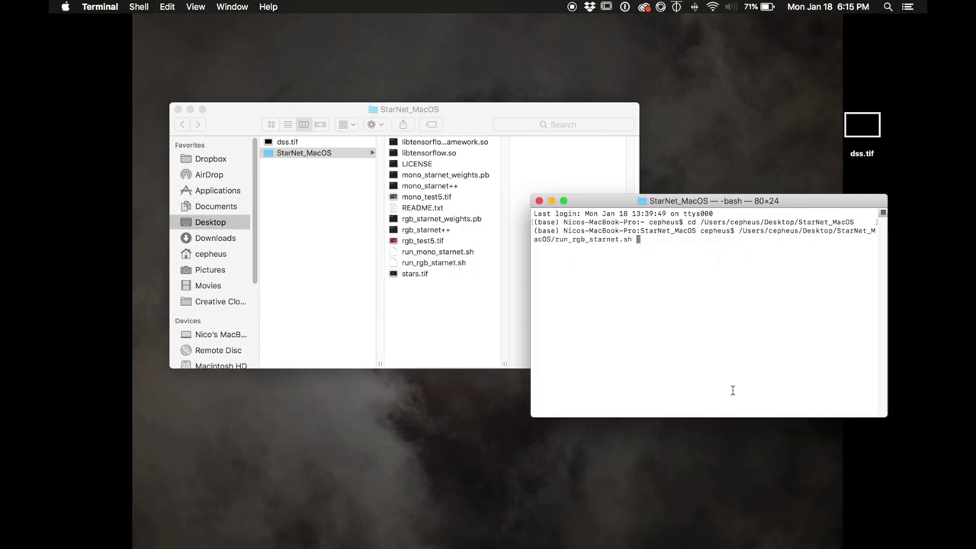
key(Return)
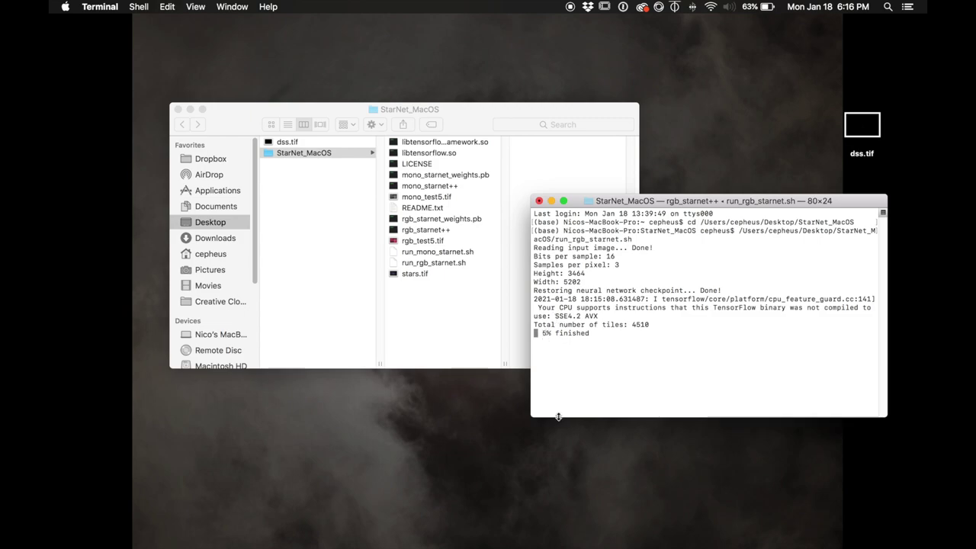
Step: Switch to GIMP and open m45Starless.tif from the Desktop as a separate image
mouse_move(524, 547)
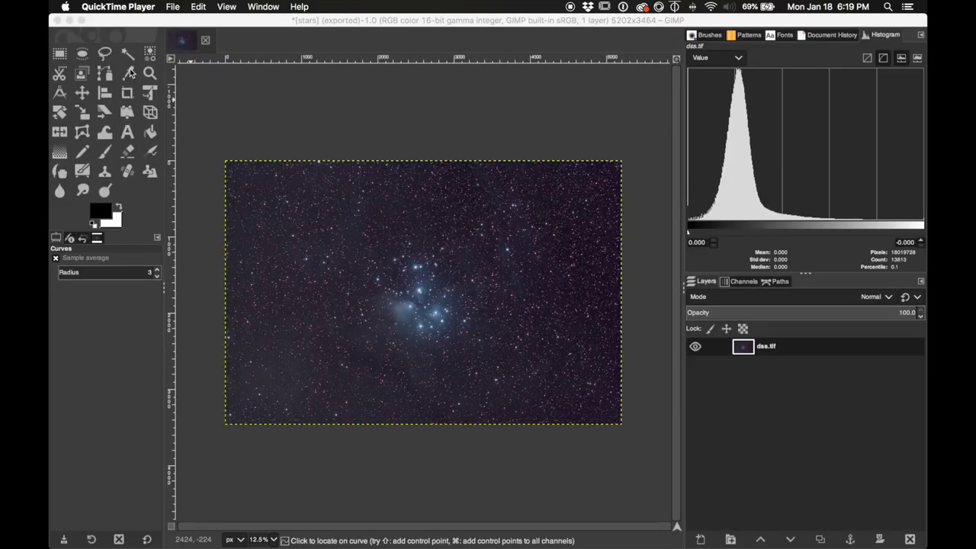
click(123, 36)
click(146, 7)
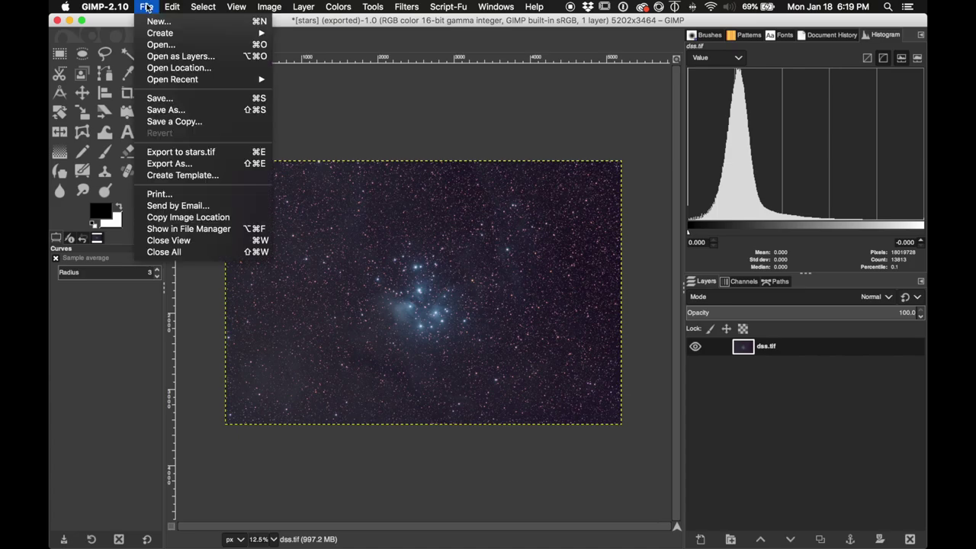
click(160, 44)
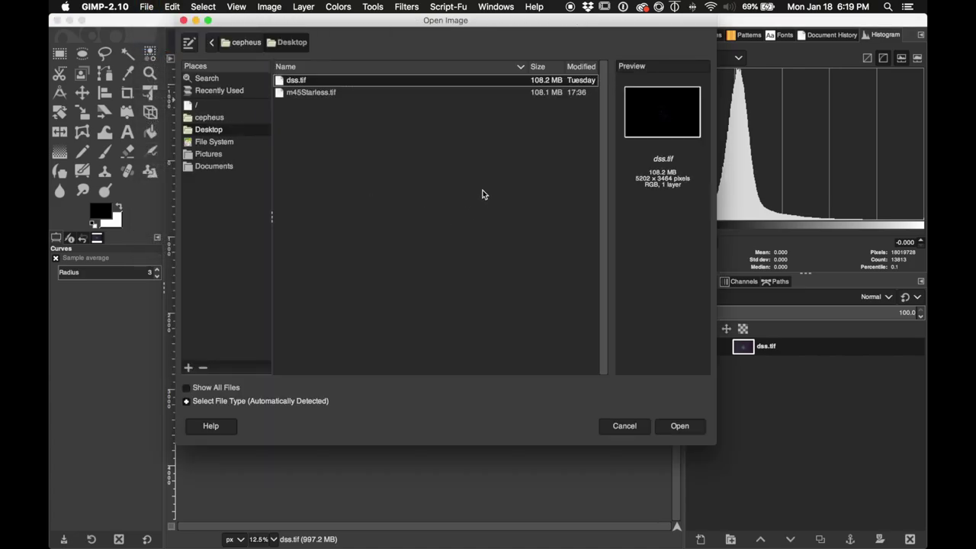
click(314, 93)
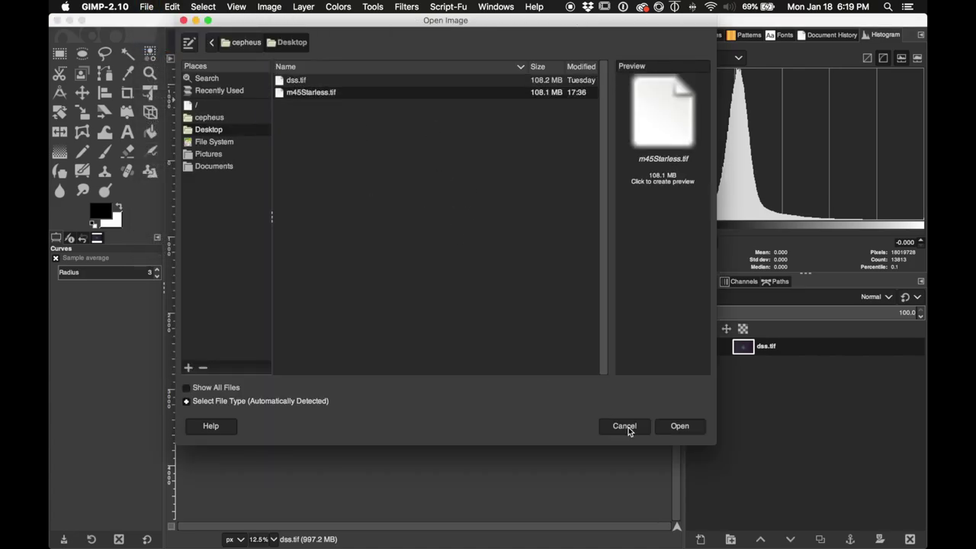
click(677, 427)
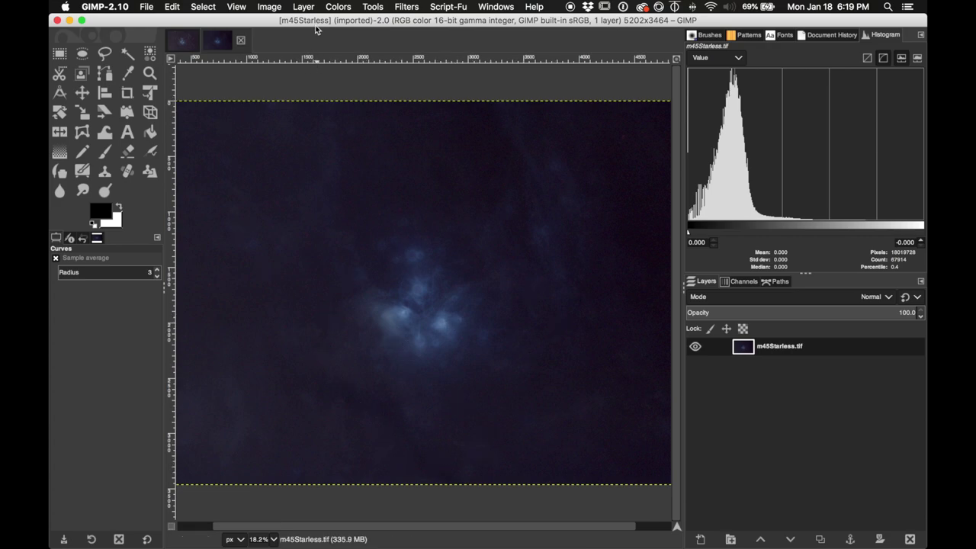
Step: Apply a Value curve to the starless image with points at about input 28.75, output 37.22 and input 8.44, output 7.52
click(335, 7)
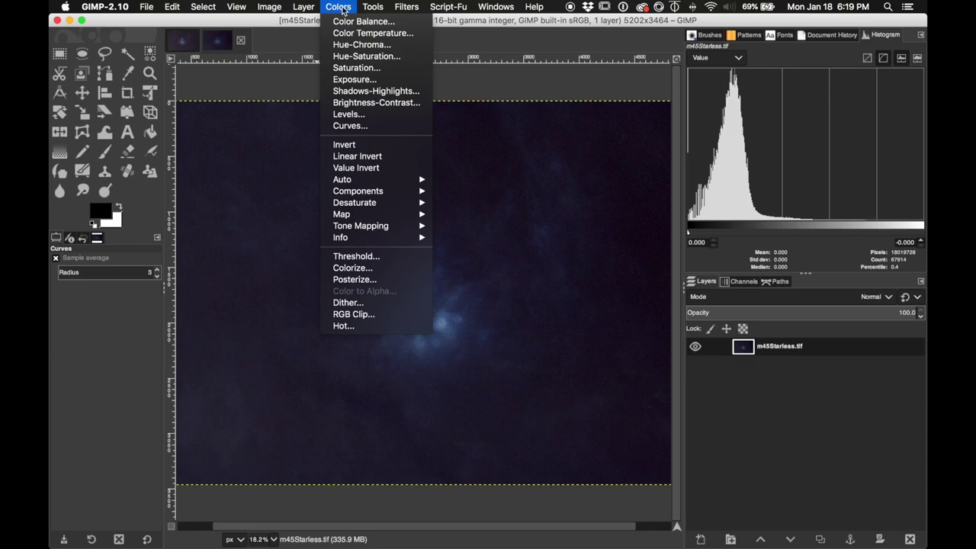
click(356, 126)
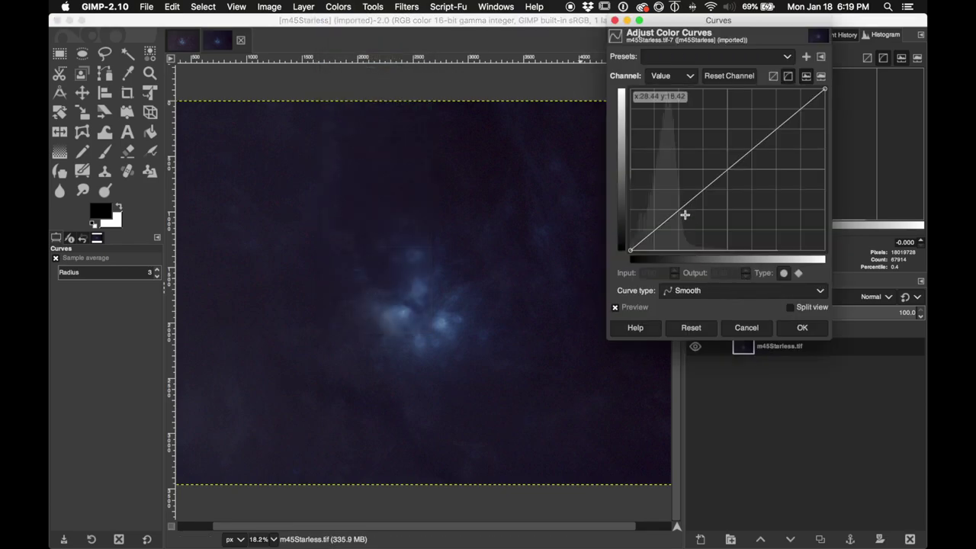
drag(684, 206, 681, 171)
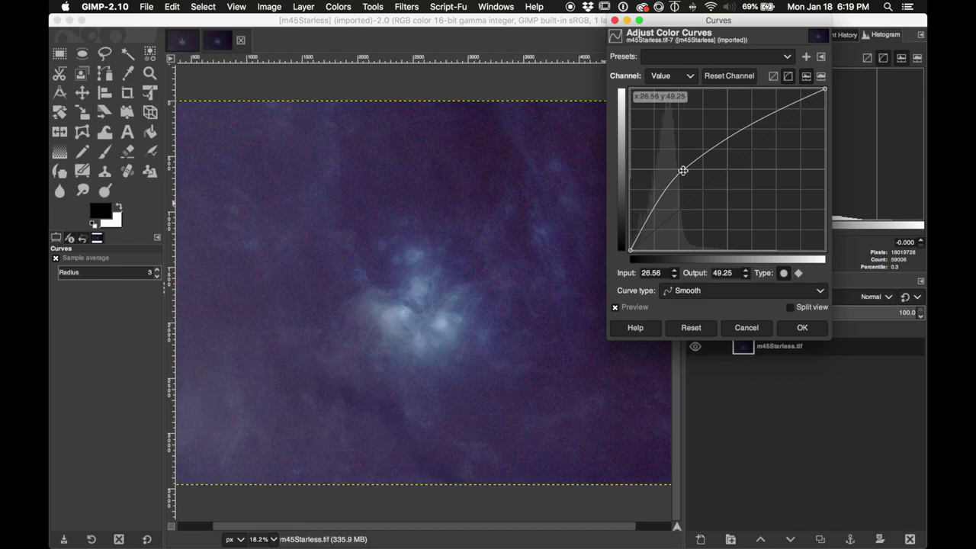
drag(683, 171, 686, 189)
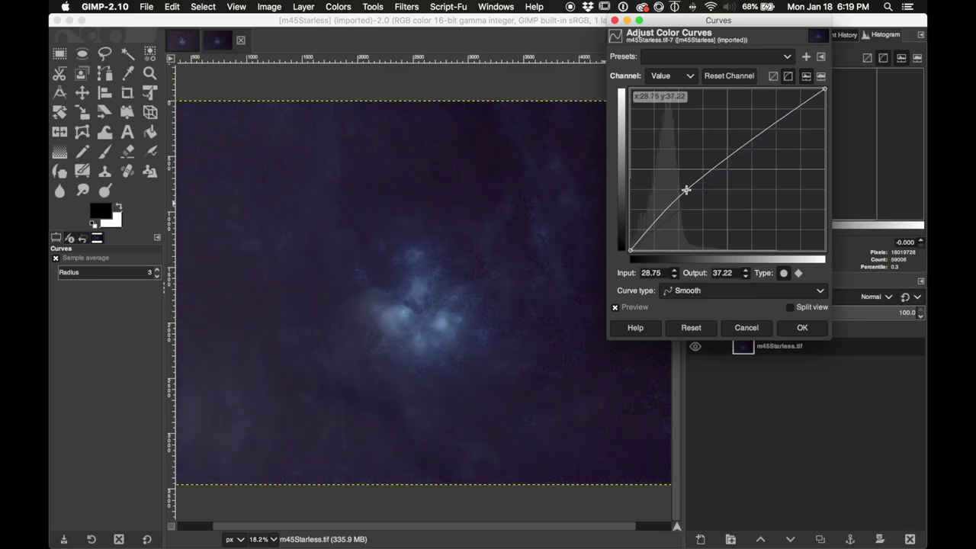
drag(645, 223, 645, 239)
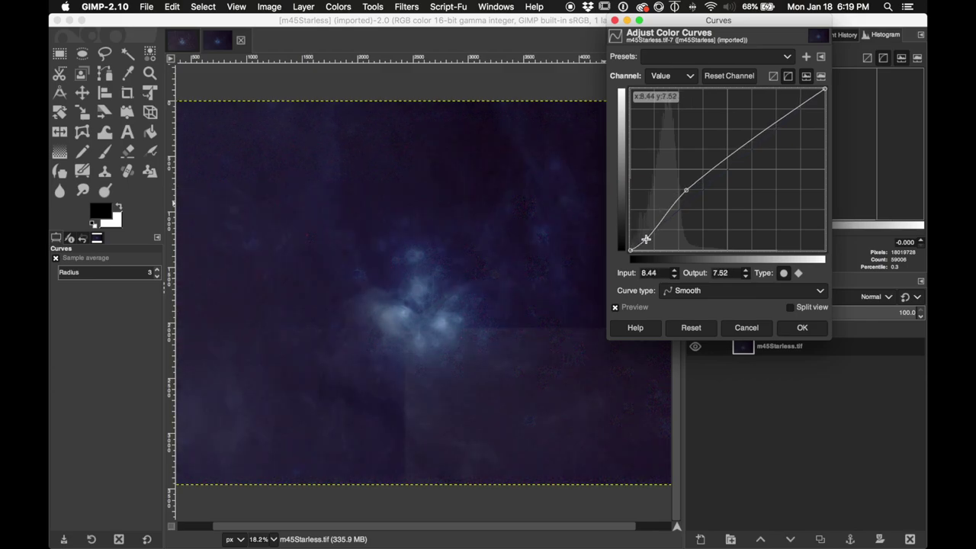
key(Return)
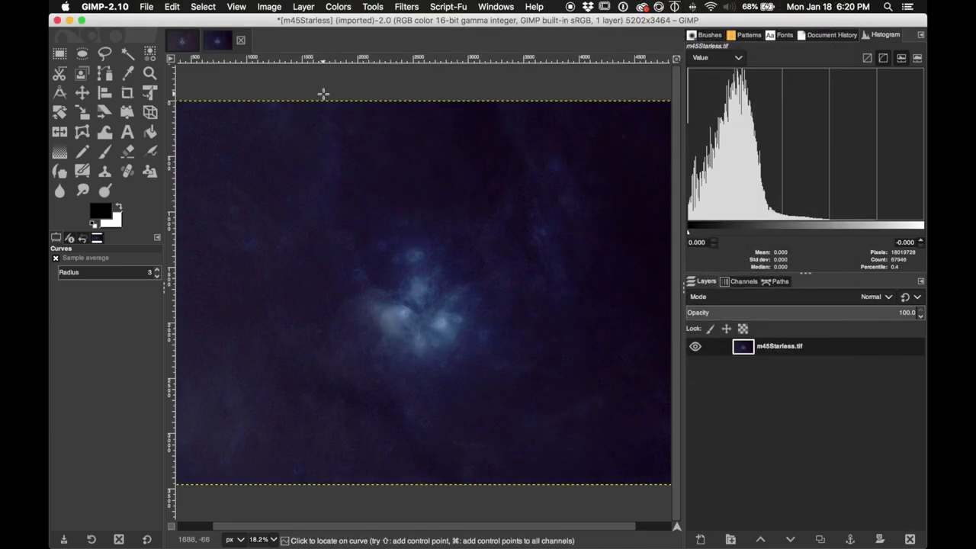
Step: Boost the colors of the starless image with the Saturation adjustment
click(338, 6)
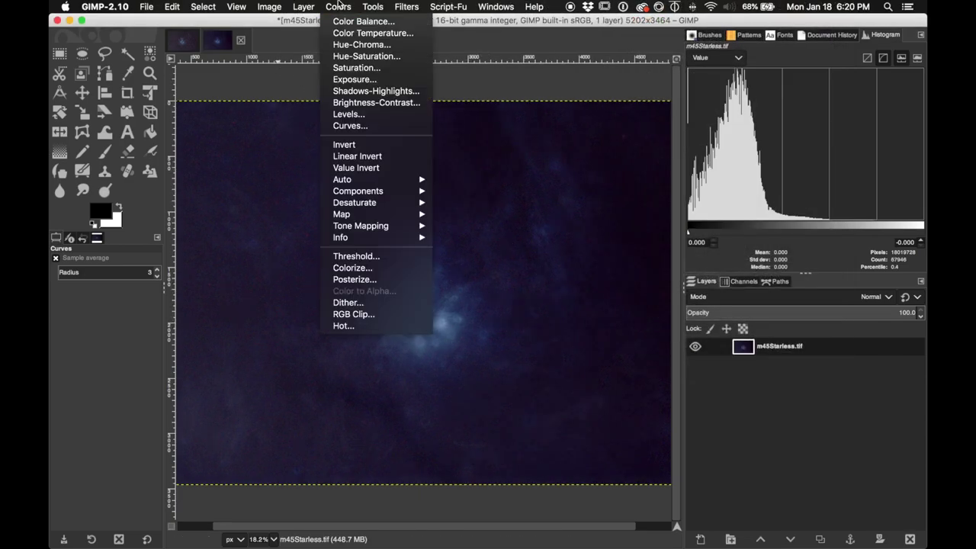
click(357, 68)
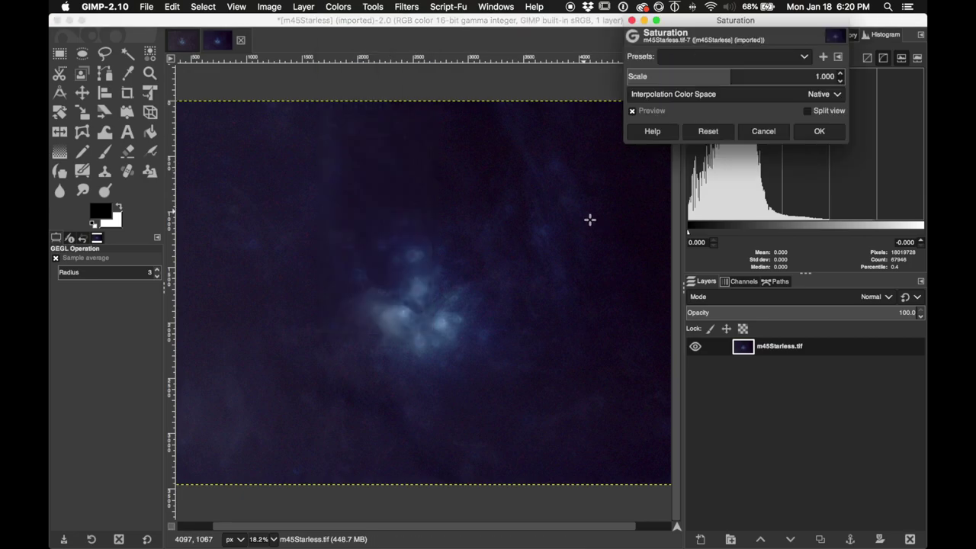
key(Return)
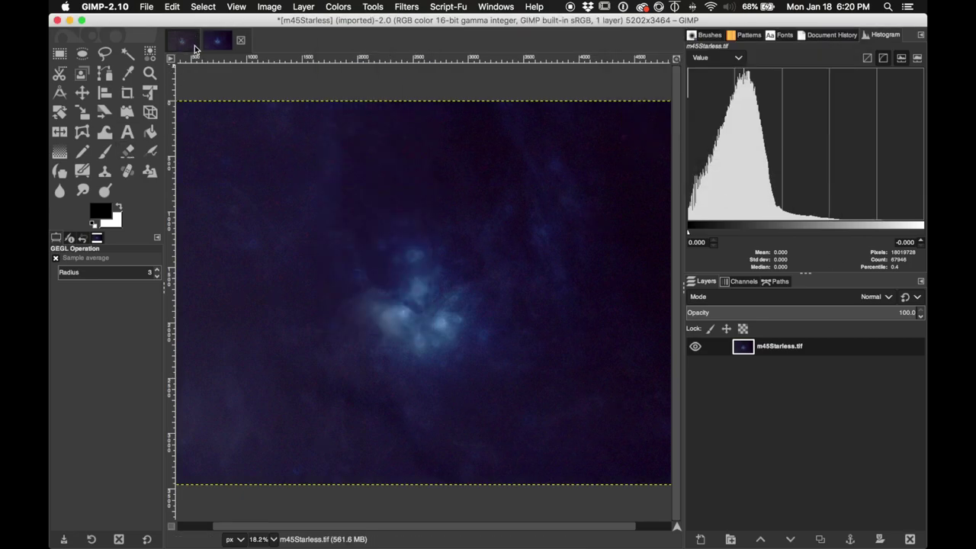
Step: Copy the visible stars image, paste it in place into the m45Starless image, and convert the floating selection to a new layer
click(182, 40)
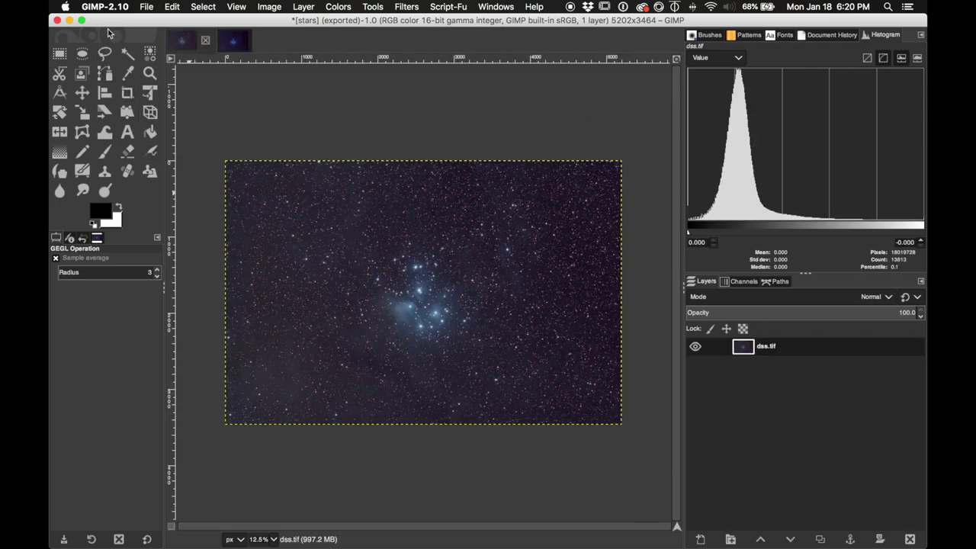
click(168, 6)
click(197, 79)
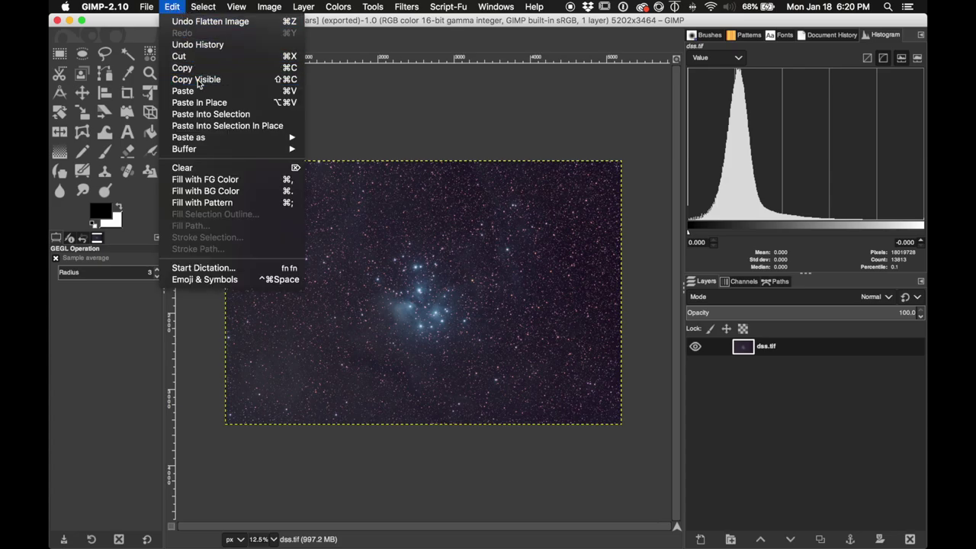
click(232, 40)
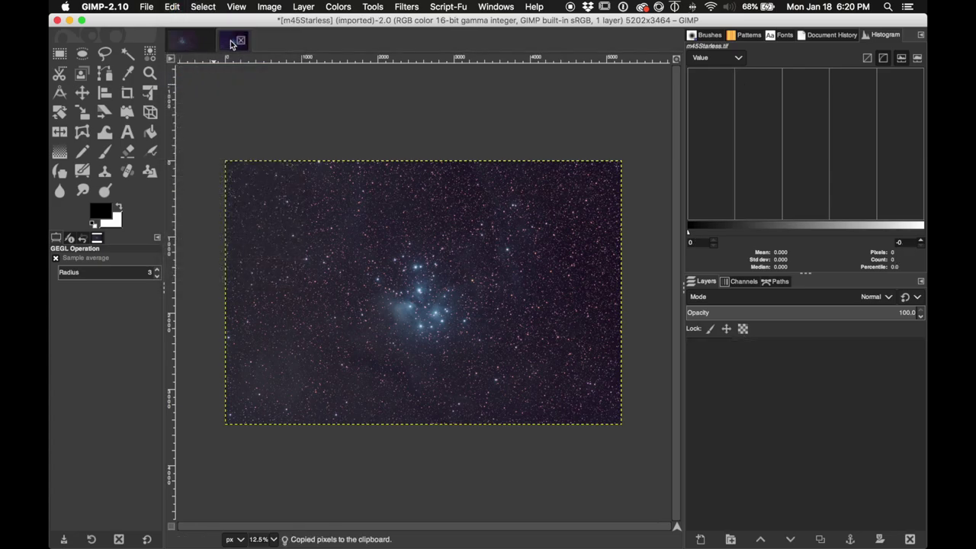
click(172, 7)
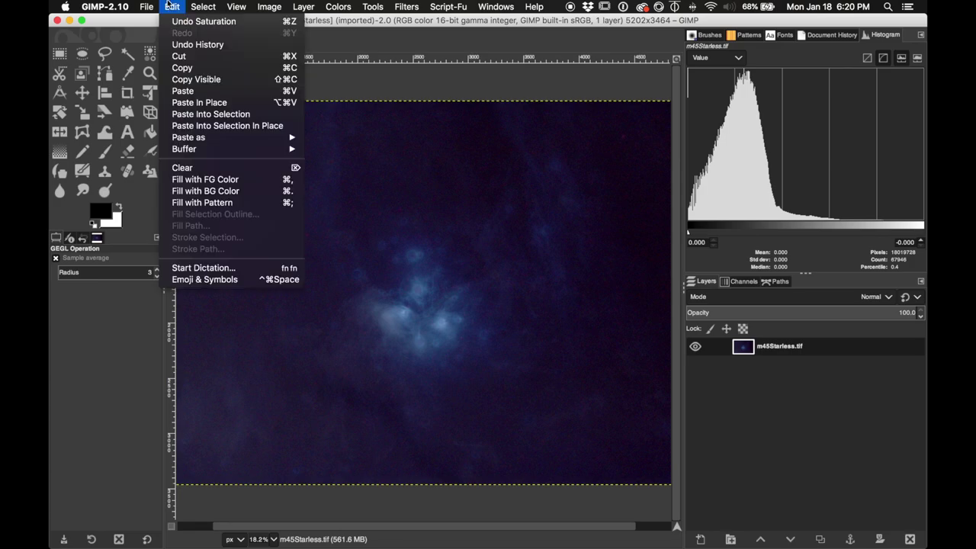
click(202, 102)
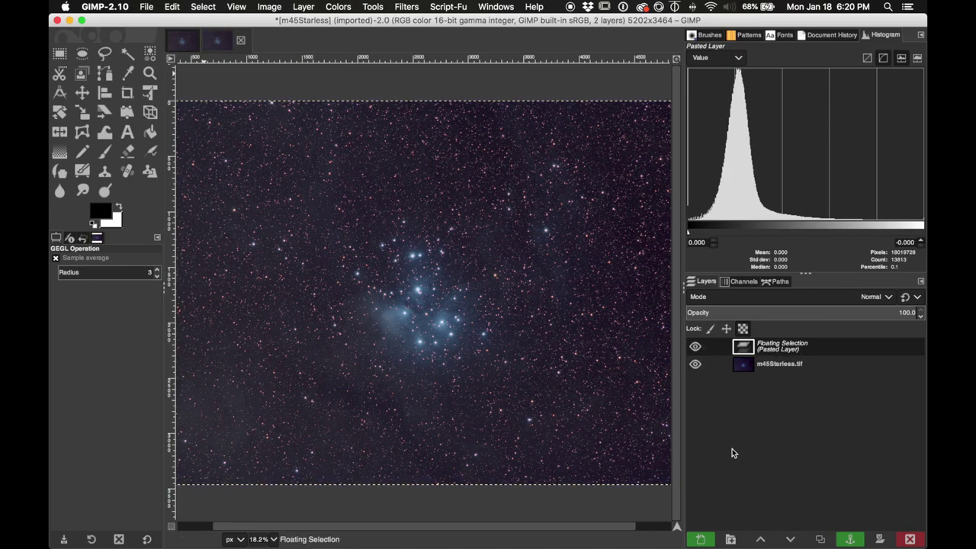
click(701, 539)
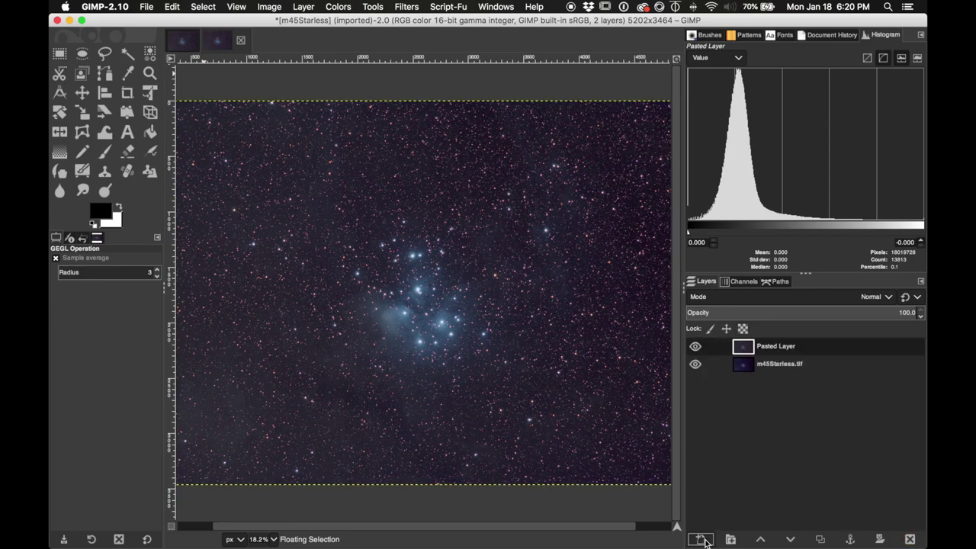
Step: Rename the pasted layer as stars
right_click(783, 351)
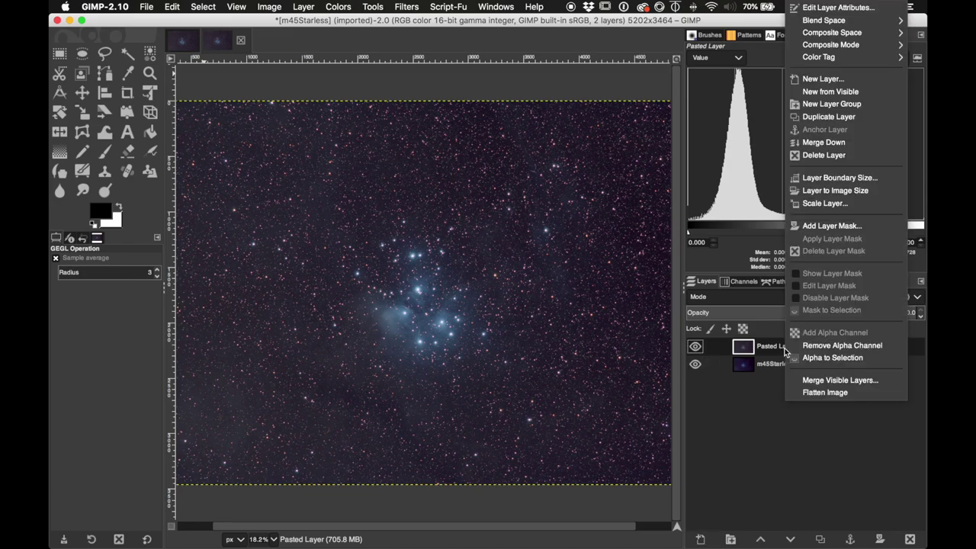
click(854, 9)
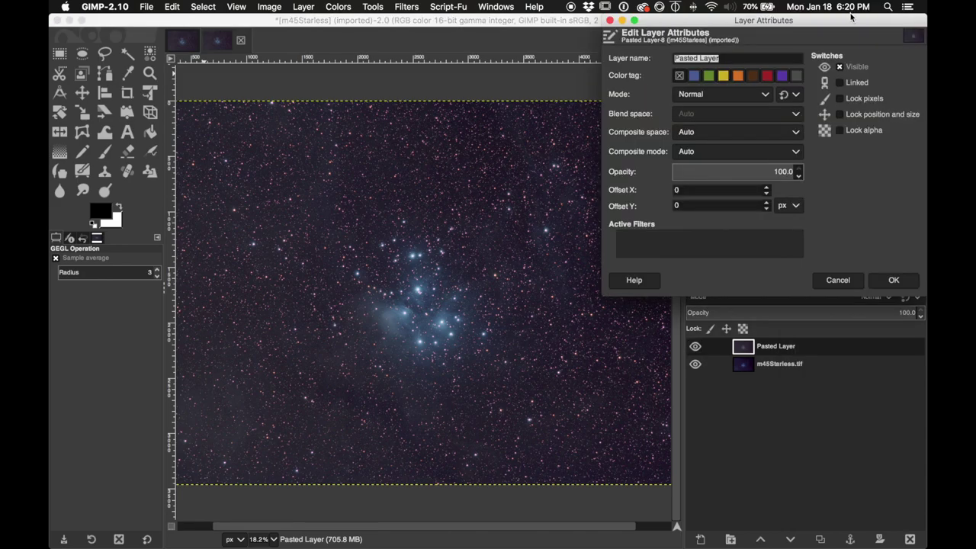
text(stars)
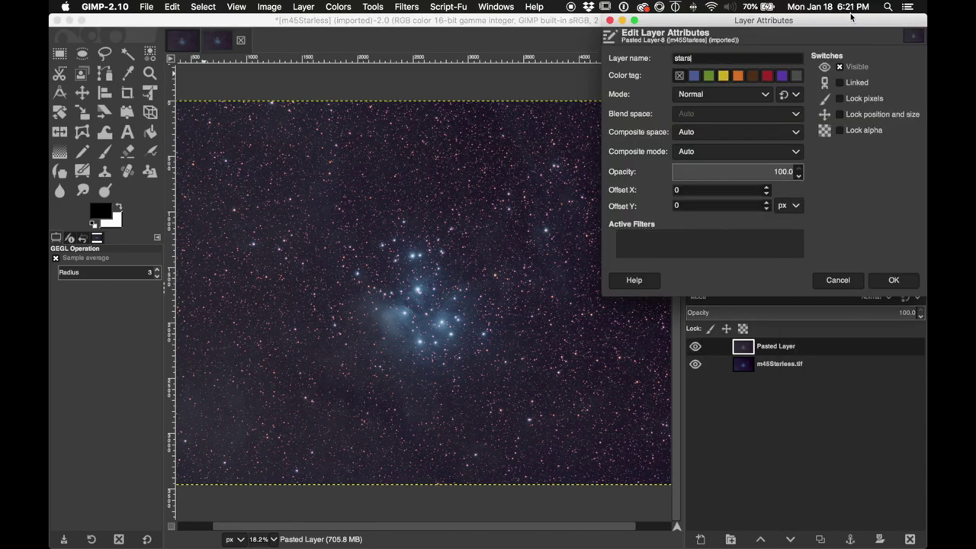
click(894, 280)
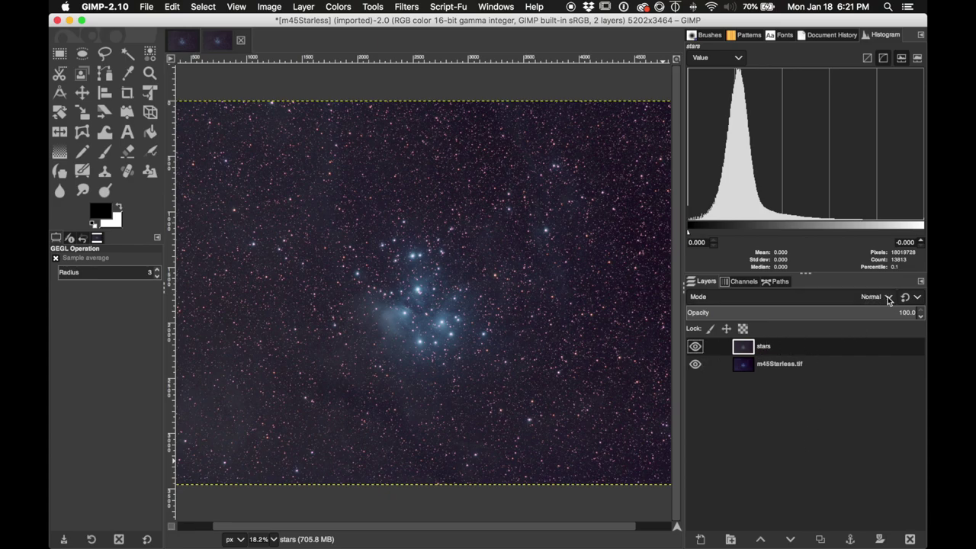
Step: Set the stars layer's blend mode to Screen and compare the blended image with the original stars image
click(695, 347)
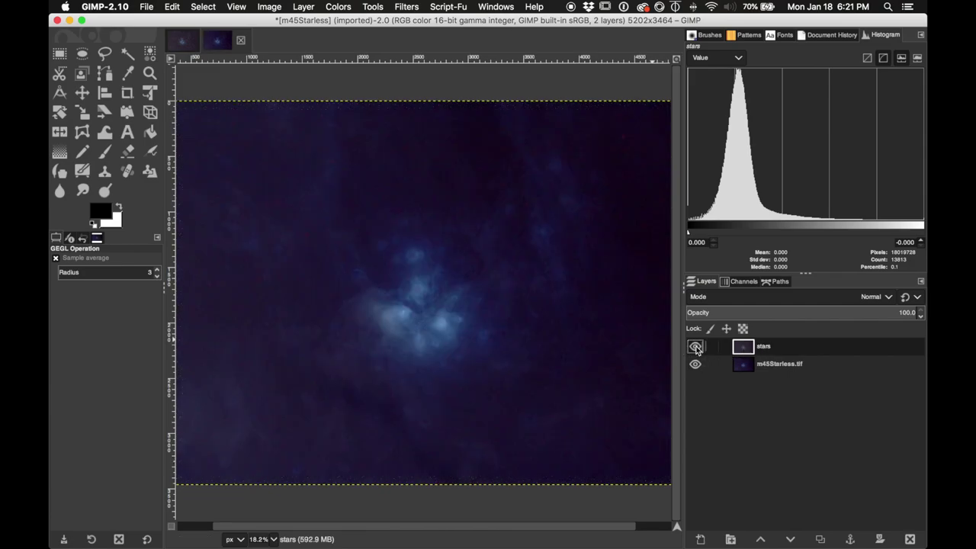
click(695, 347)
scroll(886, 298, down, 18)
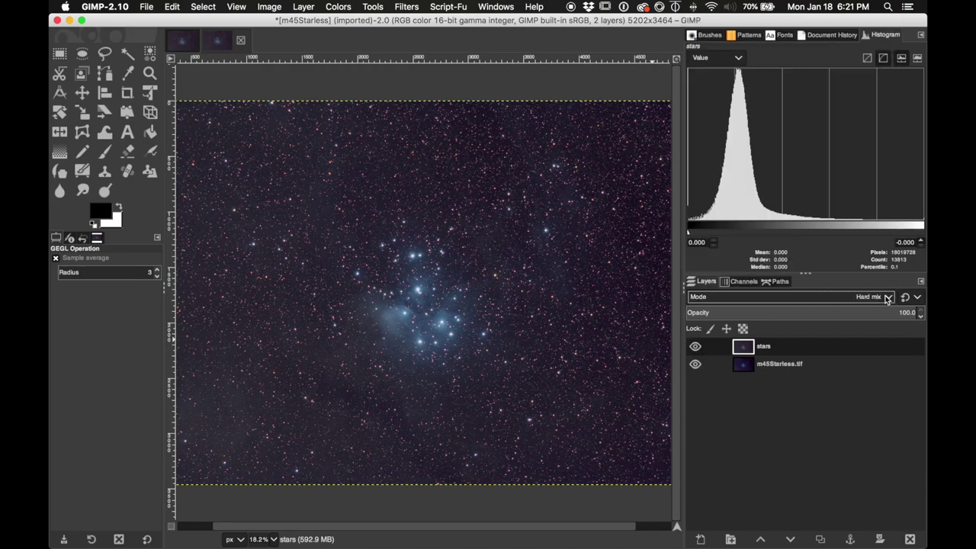
click(886, 299)
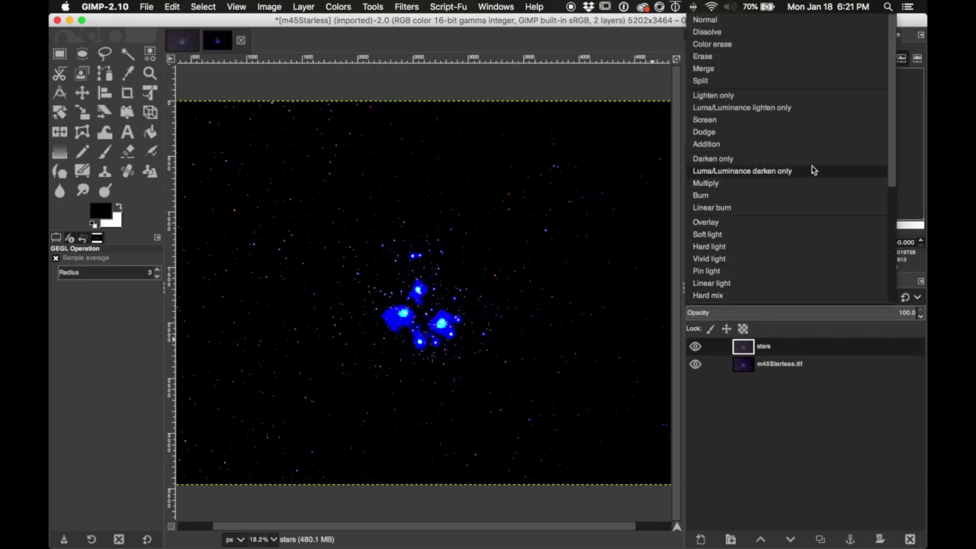
click(807, 120)
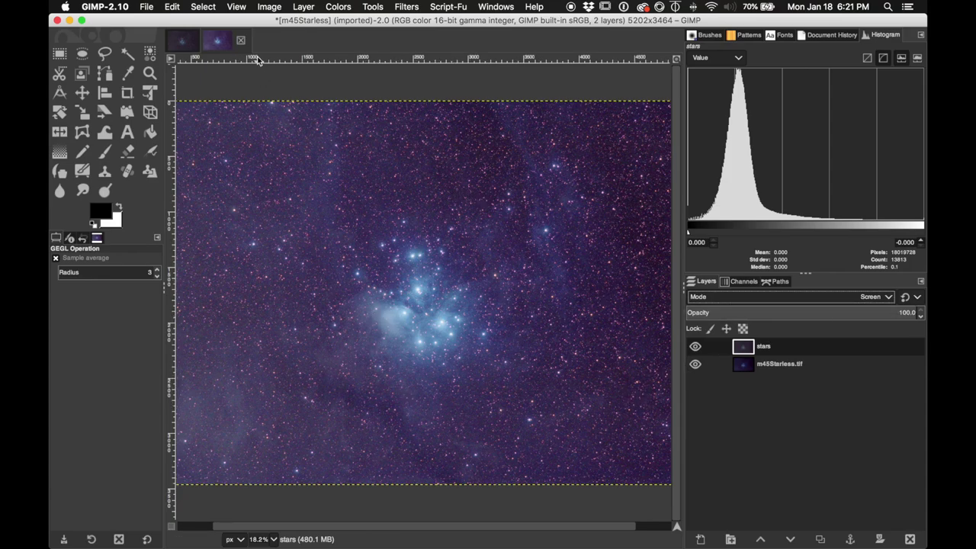
click(180, 47)
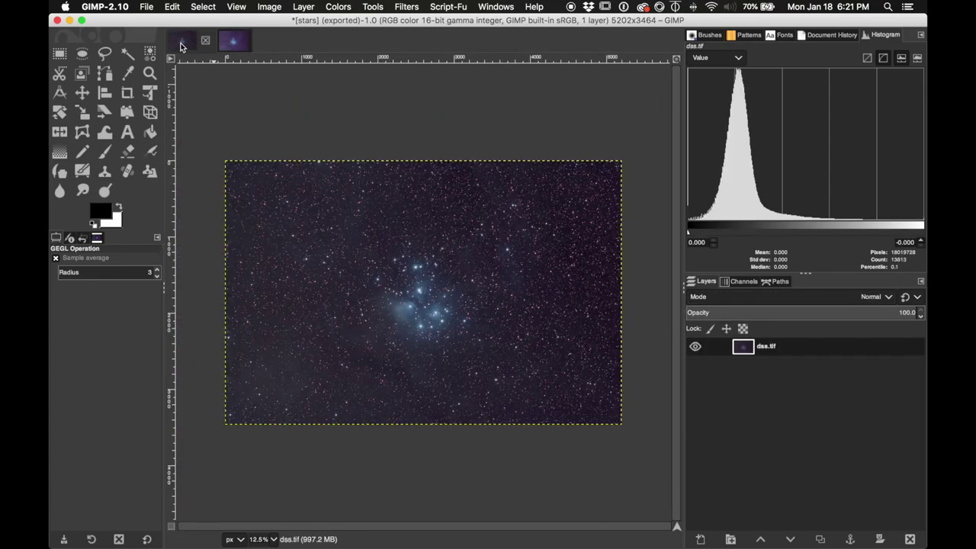
click(238, 44)
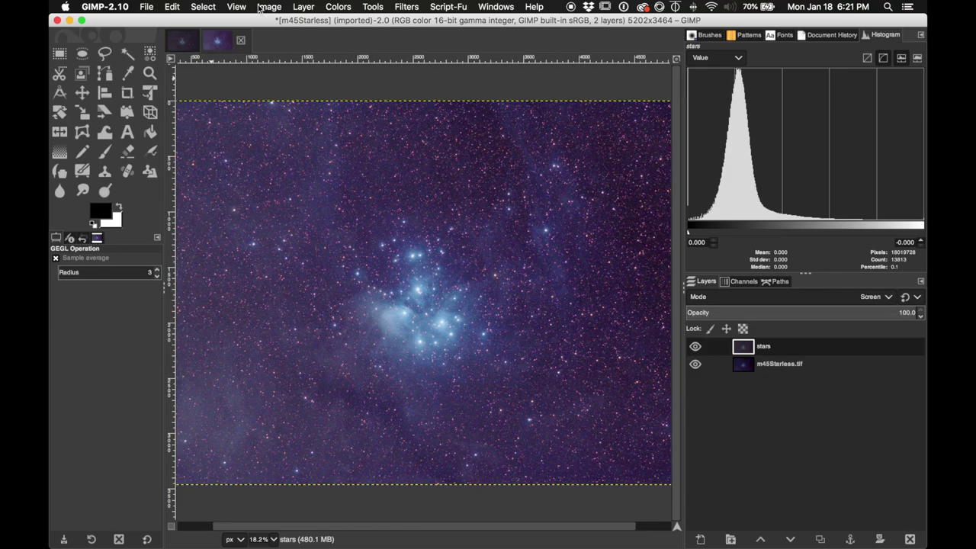
Step: Create a new layer from the visible image and name it curves
click(302, 6)
click(333, 33)
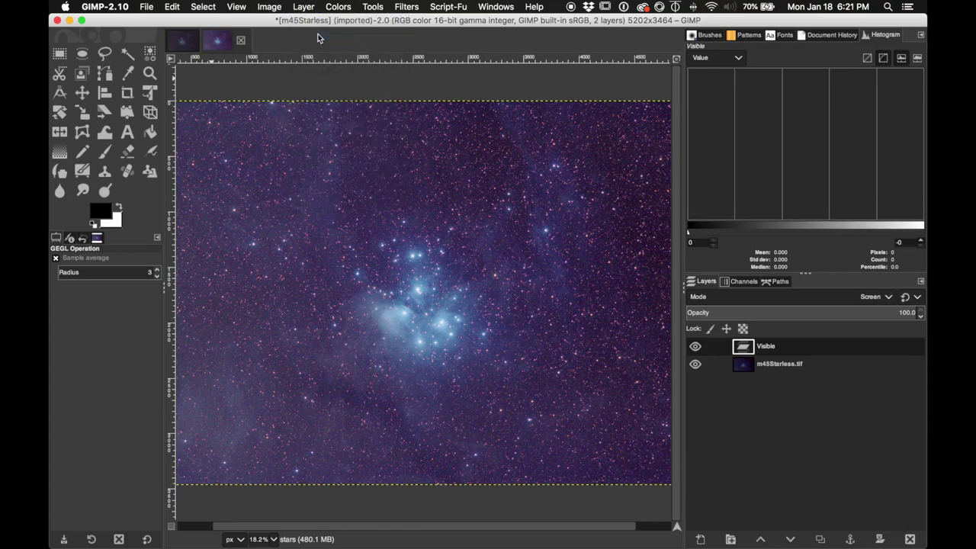
double_click(766, 347)
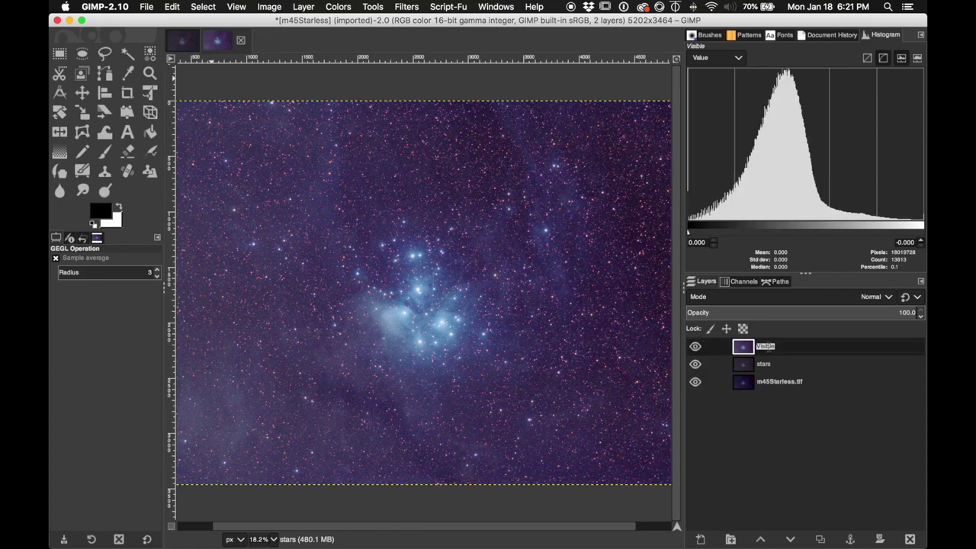
text(d)
click(786, 361)
click(793, 346)
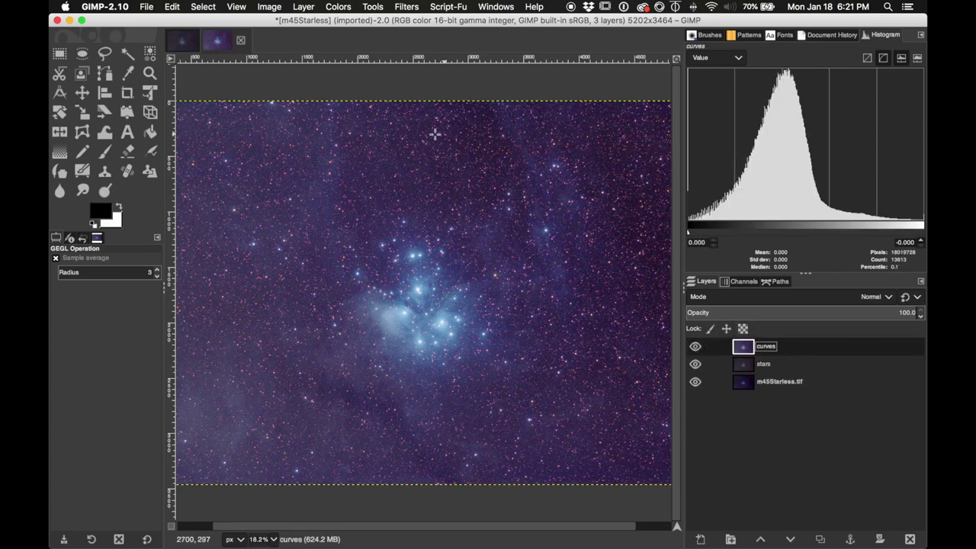
Step: Open the Curves adjustment for the curves layer
click(347, 5)
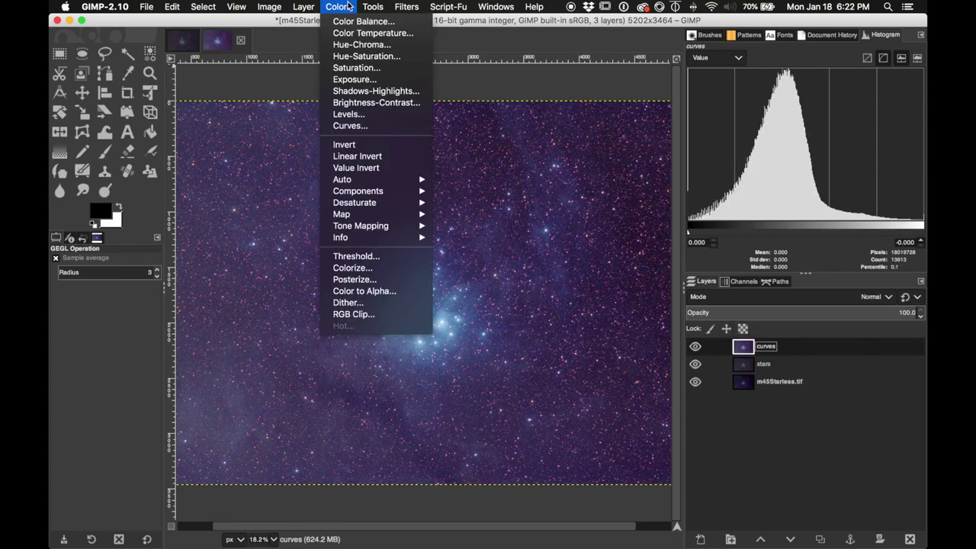
click(374, 126)
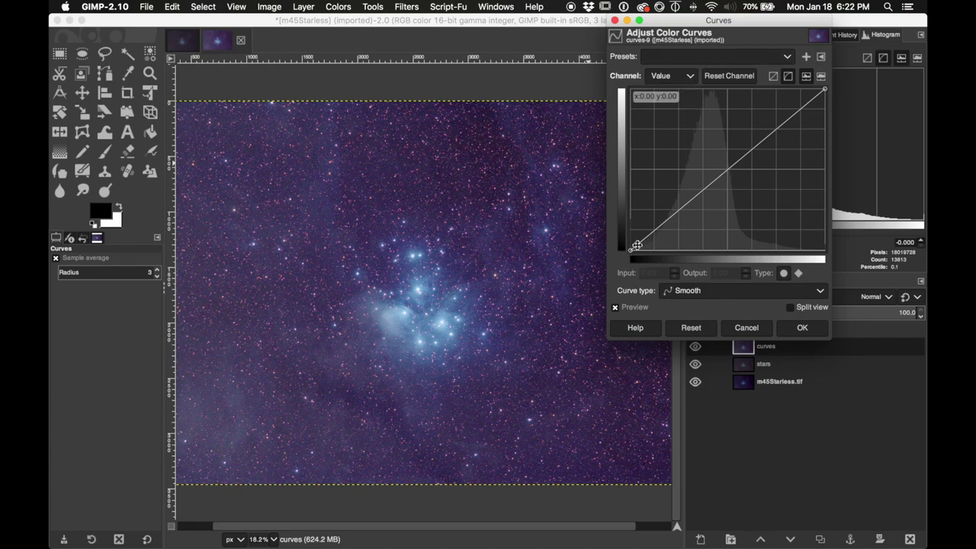
drag(643, 238, 648, 248)
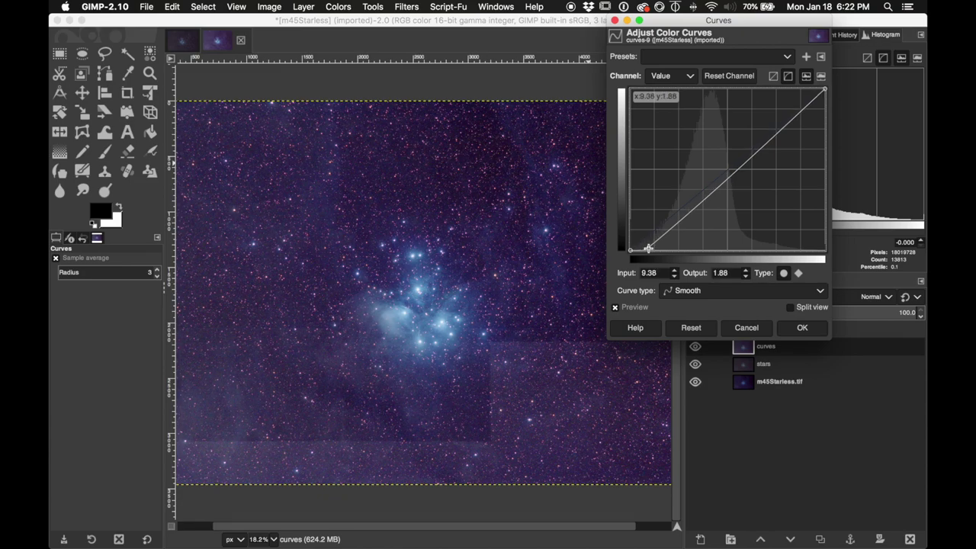
click(719, 184)
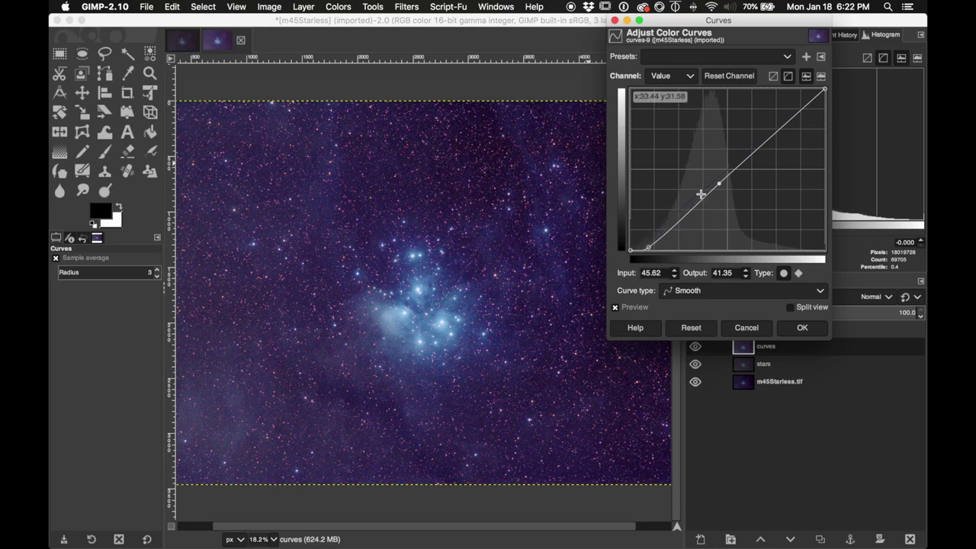
drag(717, 183, 714, 166)
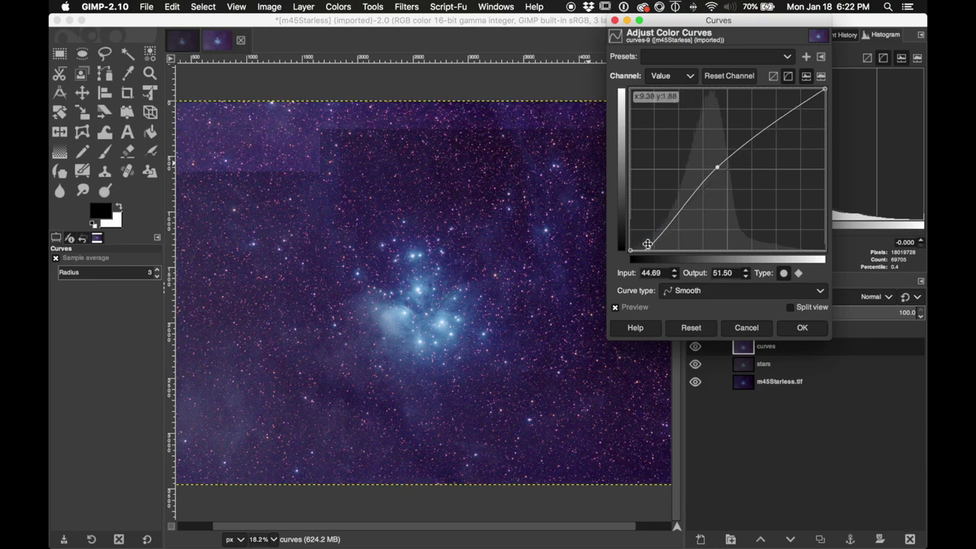
drag(657, 239, 665, 233)
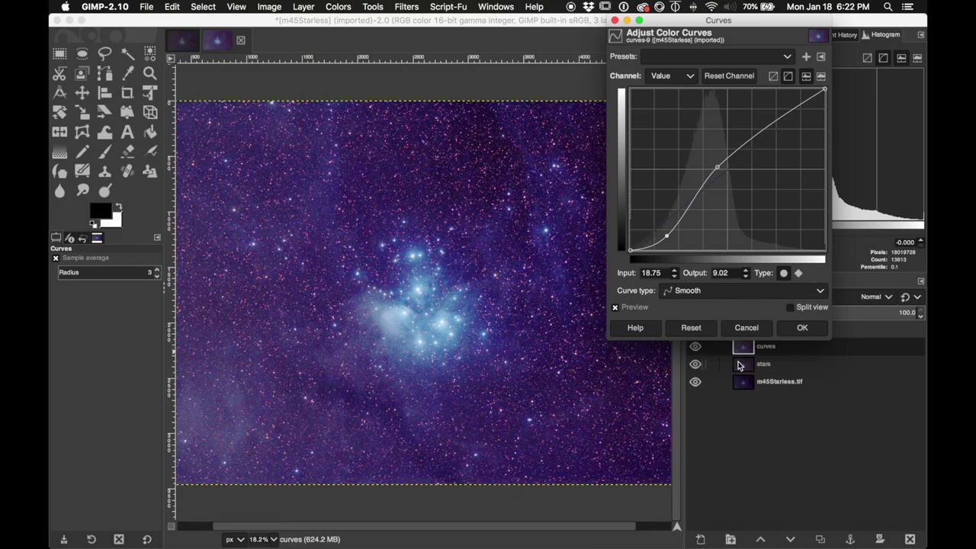
click(694, 331)
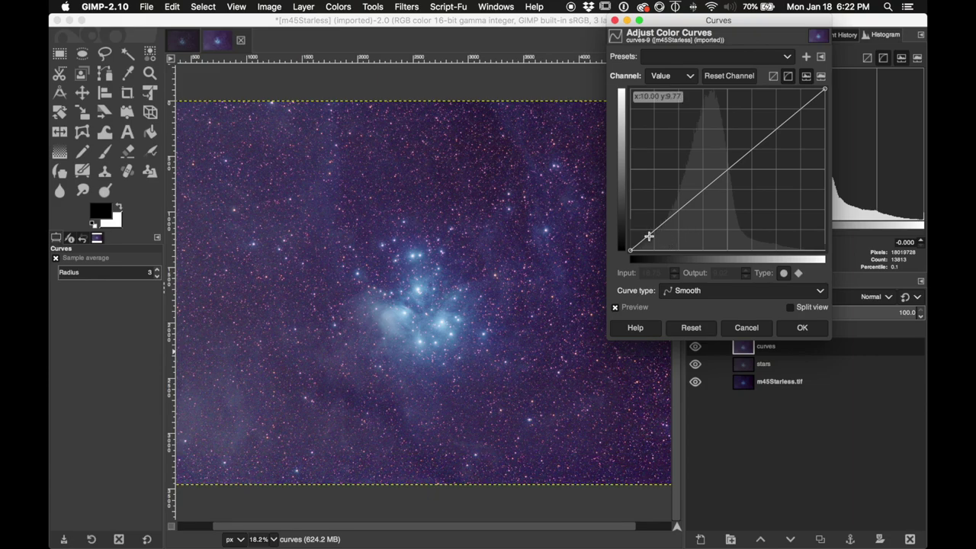
Step: Apply a Value curve with points at about input 11.56, output 3.38 and input 28.12, output 21.05, and compare with the original stars image
drag(649, 239, 651, 244)
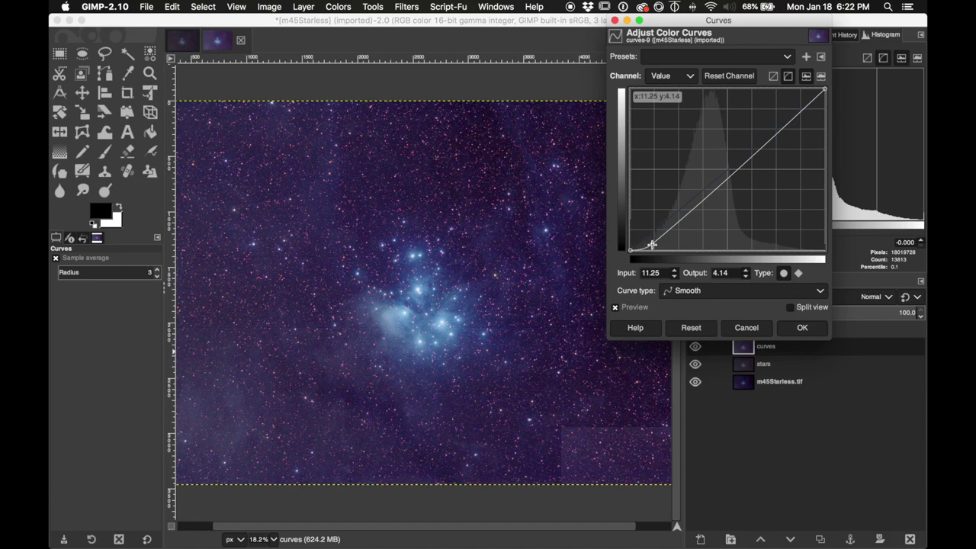
drag(652, 244, 653, 244)
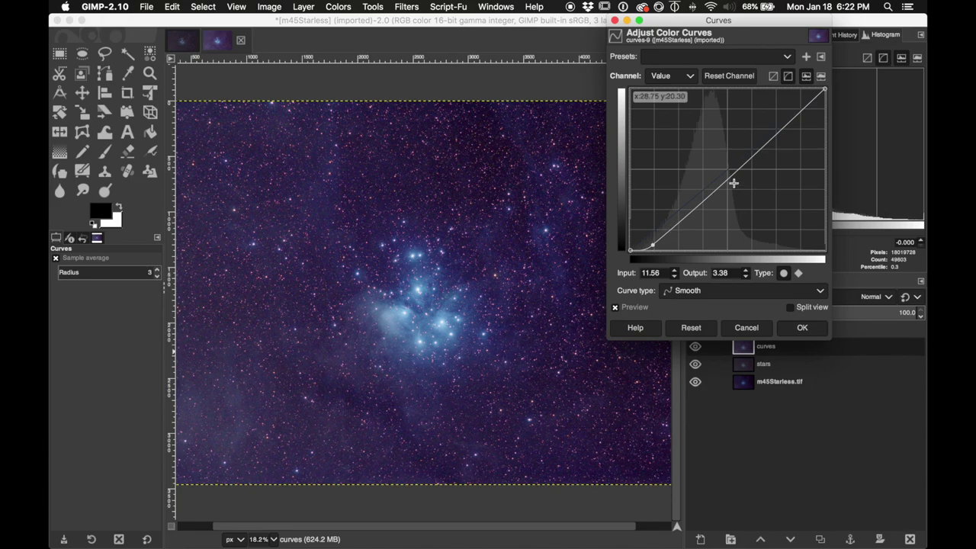
drag(721, 186, 685, 217)
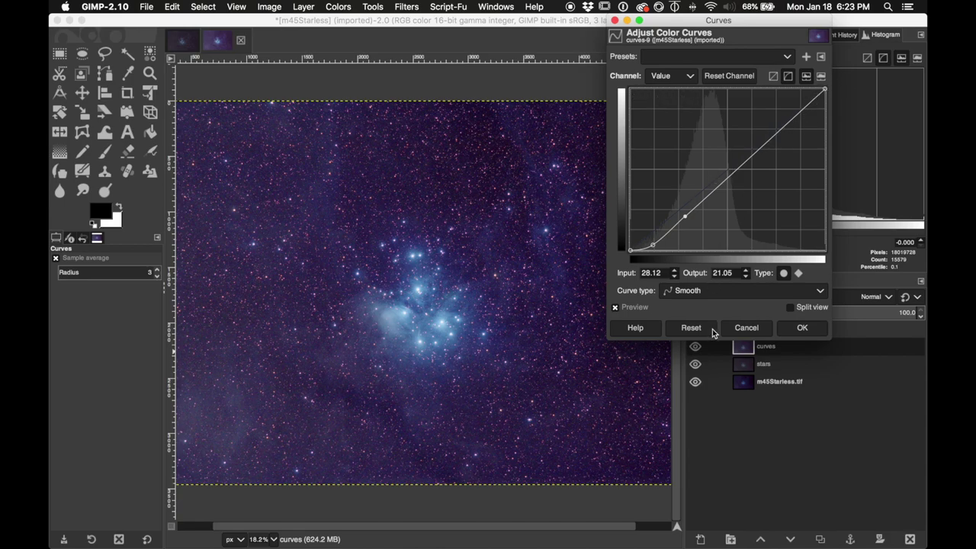
click(802, 328)
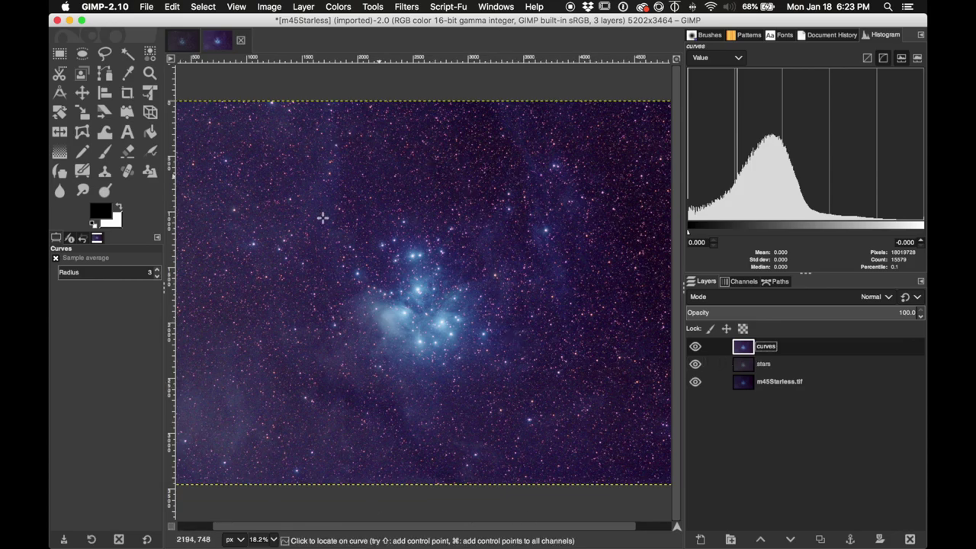
click(183, 39)
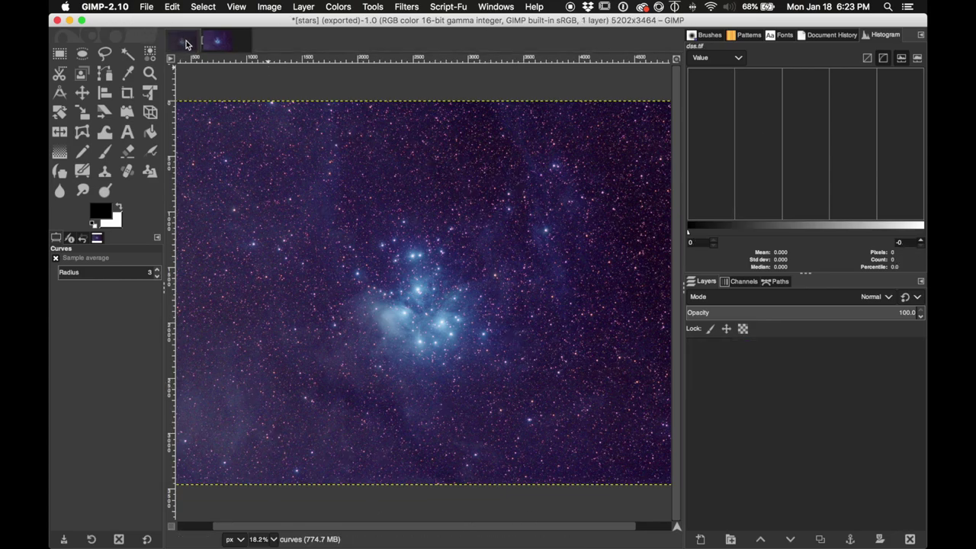
click(231, 43)
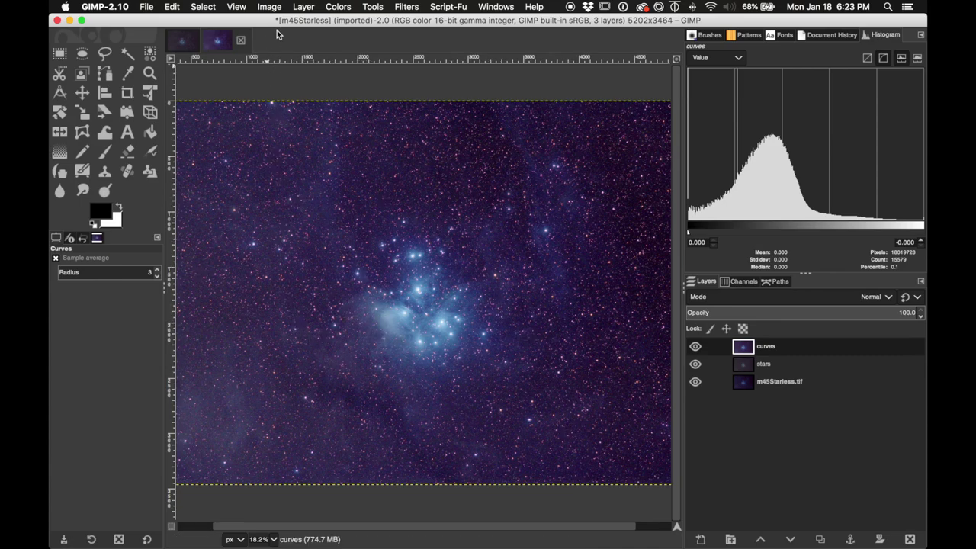
Step: Start a Curves adjustment on the curves layer and move the Red channel's black point to input 2.81, output 0.00
click(329, 6)
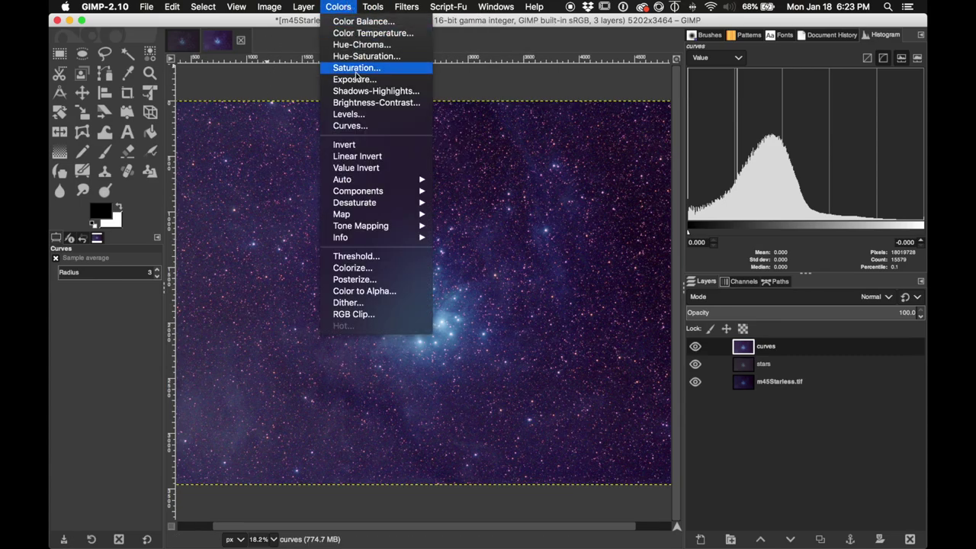
click(356, 130)
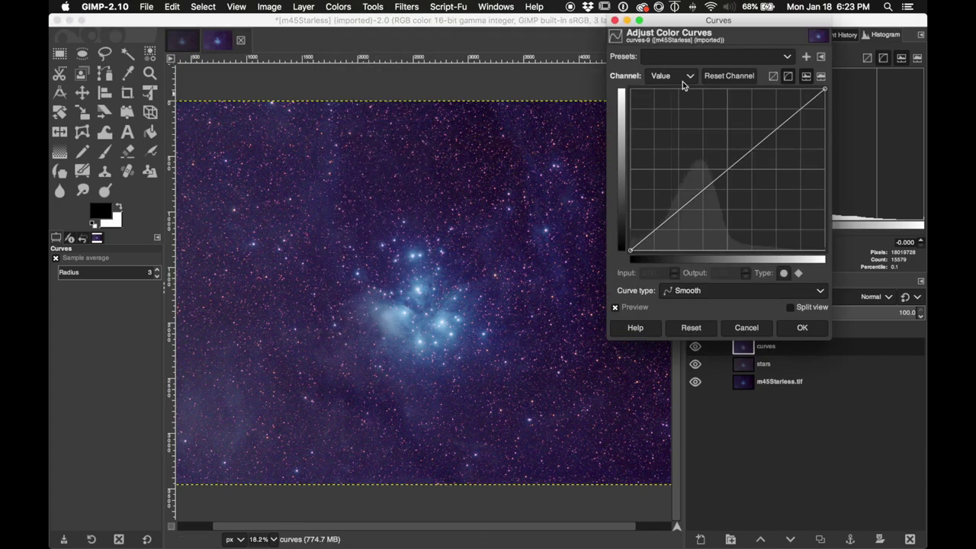
click(685, 78)
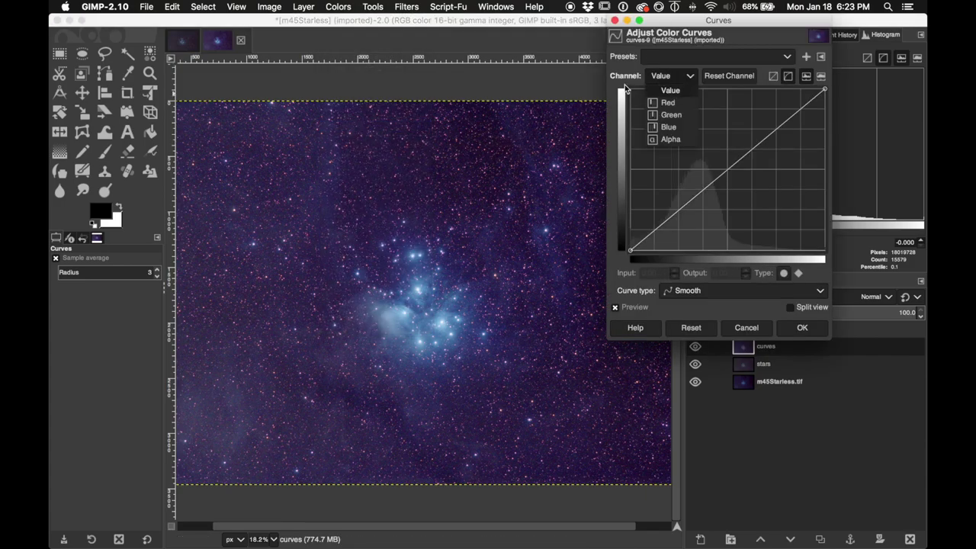
click(667, 77)
click(661, 77)
click(673, 101)
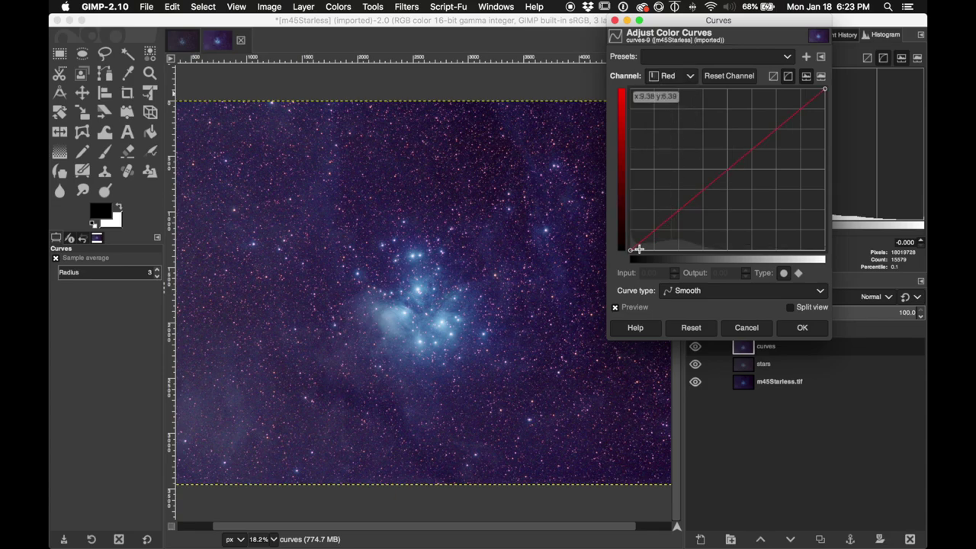
drag(631, 250, 635, 252)
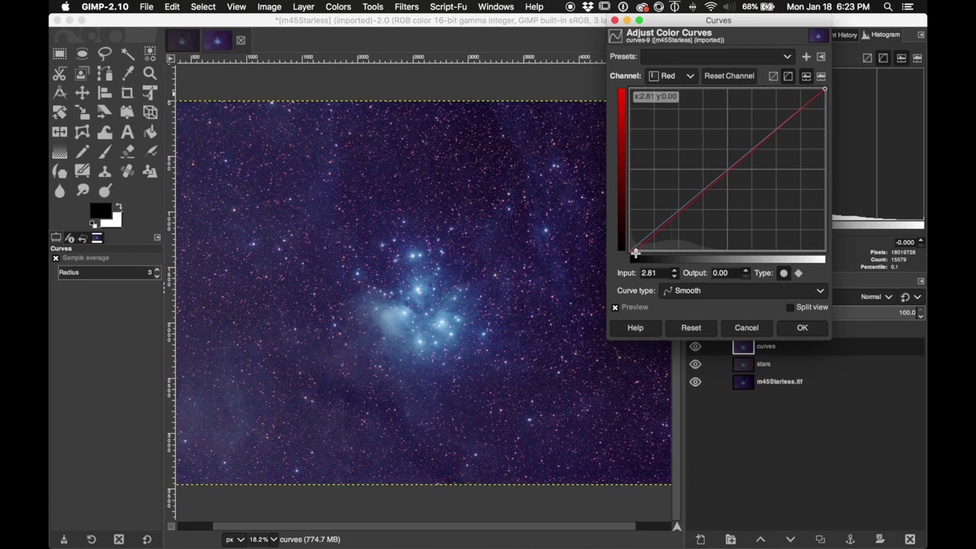
Step: Apply a Blue curve with its black point near input 6.25 and a point at input 20.00, output 4.89, and compare with the original stars image
click(686, 76)
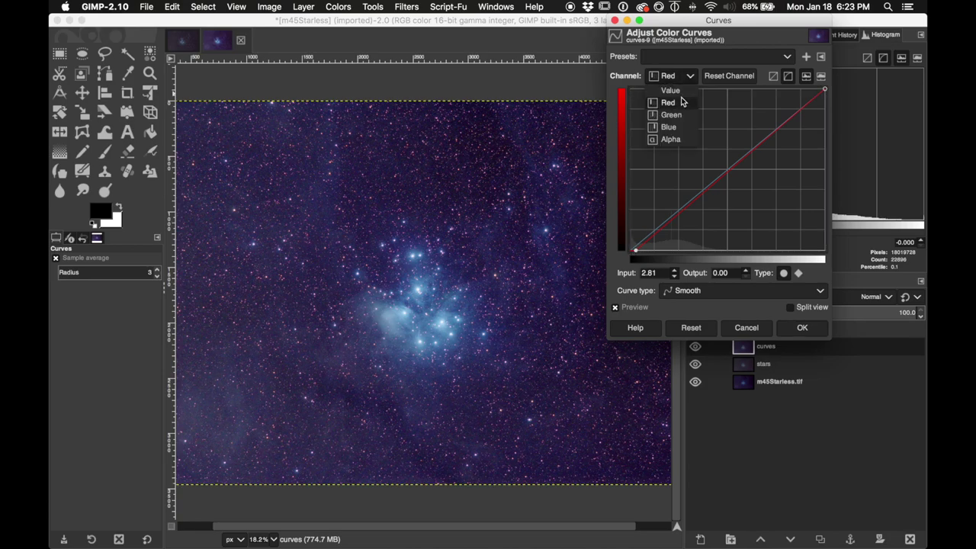
click(682, 127)
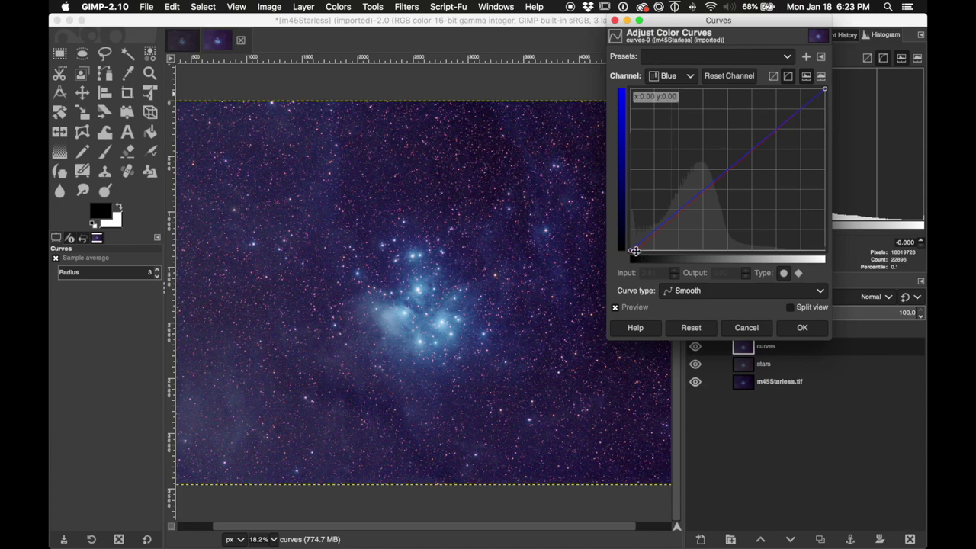
drag(629, 249, 641, 255)
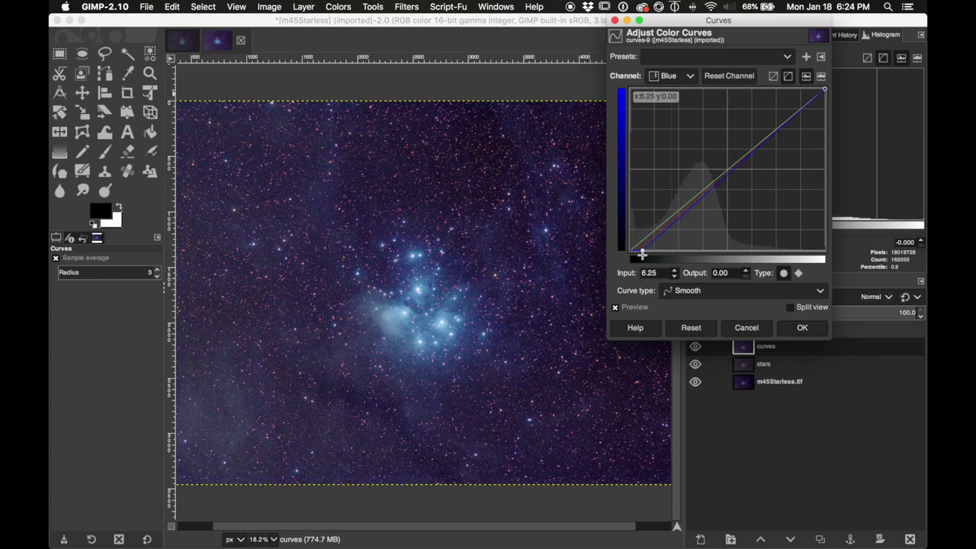
drag(642, 254, 641, 254)
click(706, 192)
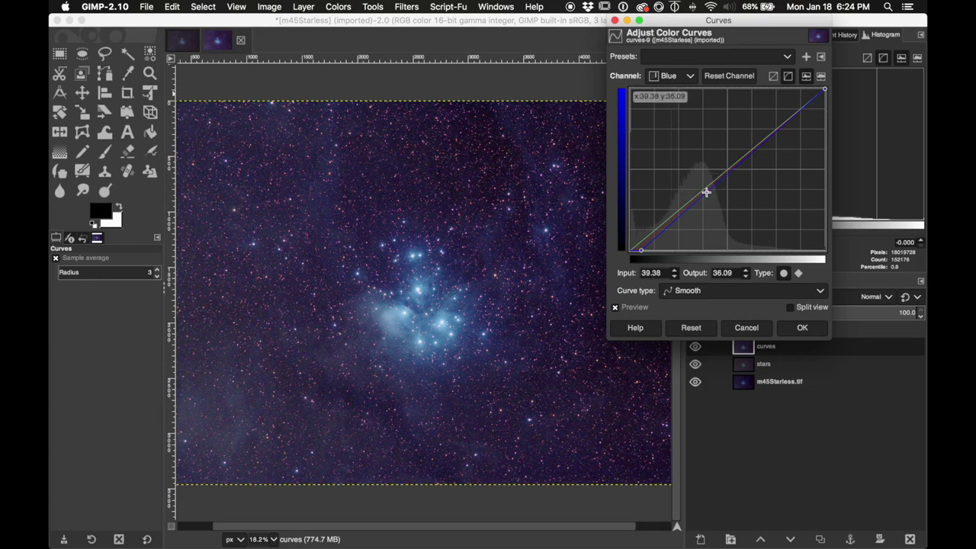
drag(706, 192, 706, 189)
drag(656, 228, 663, 258)
click(710, 192)
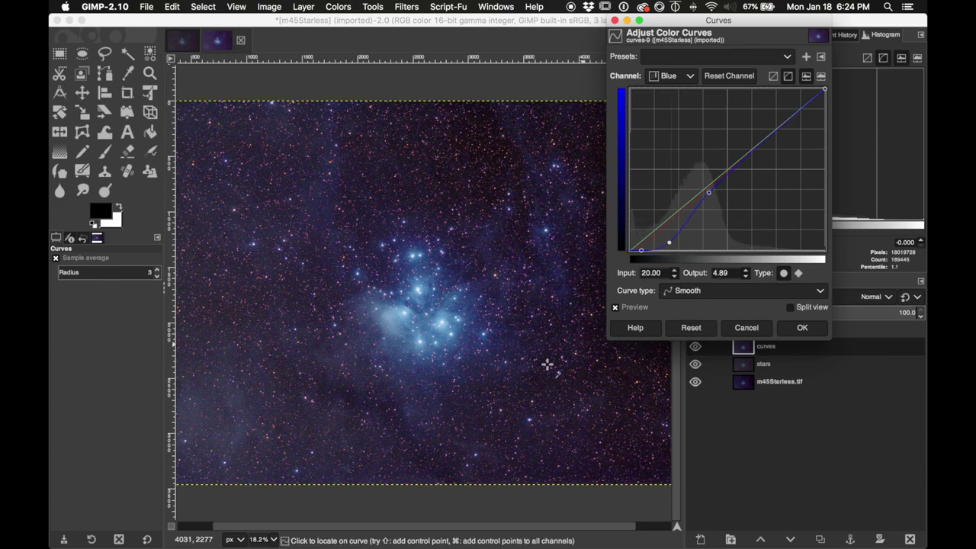
click(801, 327)
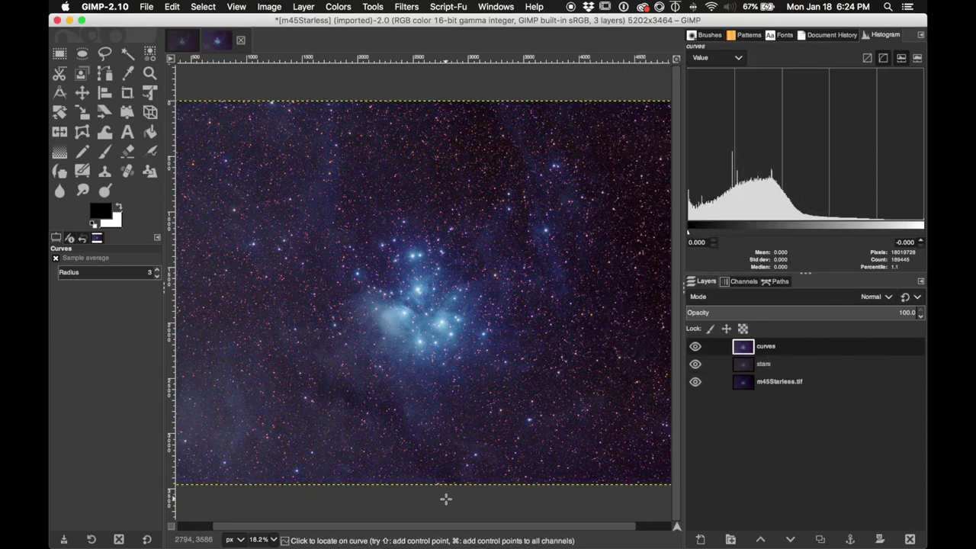
click(179, 48)
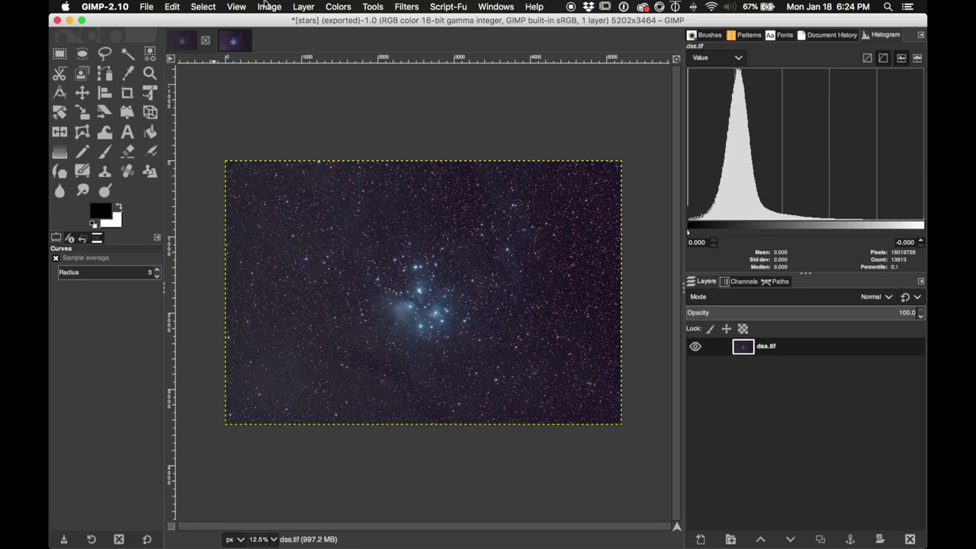
click(234, 45)
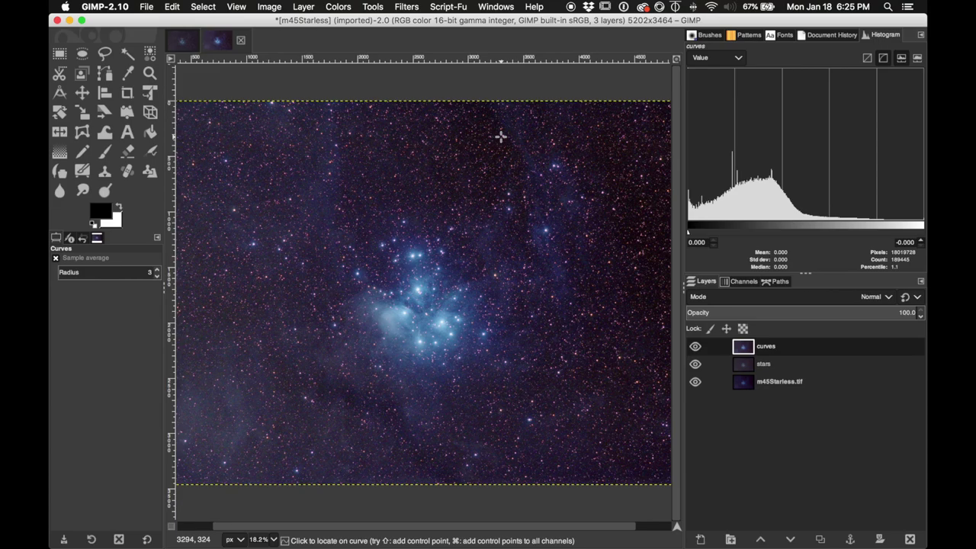
click(229, 42)
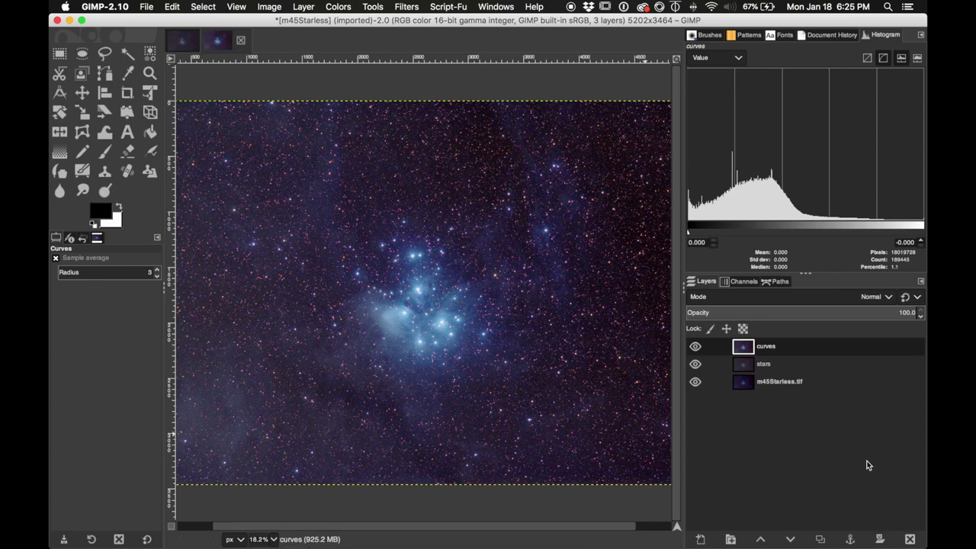
Step: Create a new layer from the visible image above the curves layer
double_click(779, 347)
click(314, 5)
click(328, 33)
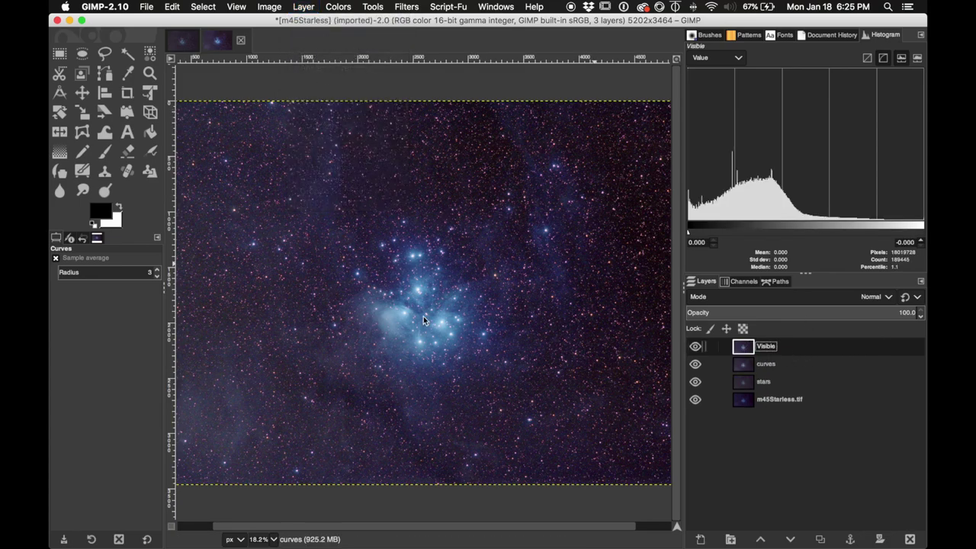
Step: Outline the bright Pleiades core with Free Select and feather the selection by 100 px
click(106, 55)
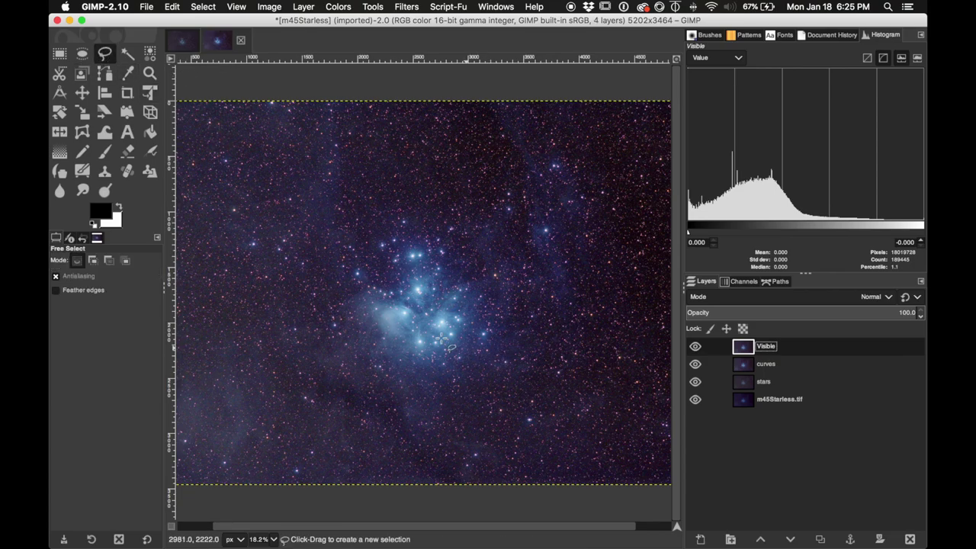
mouse_move(369, 302)
mouse_down()
mouse_move(430, 363)
mouse_move(460, 345)
mouse_move(469, 311)
mouse_move(447, 272)
mouse_move(414, 249)
mouse_move(377, 308)
mouse_move(390, 326)
mouse_move(372, 308)
mouse_move(376, 330)
mouse_move(382, 316)
mouse_move(369, 310)
mouse_move(378, 309)
mouse_up()
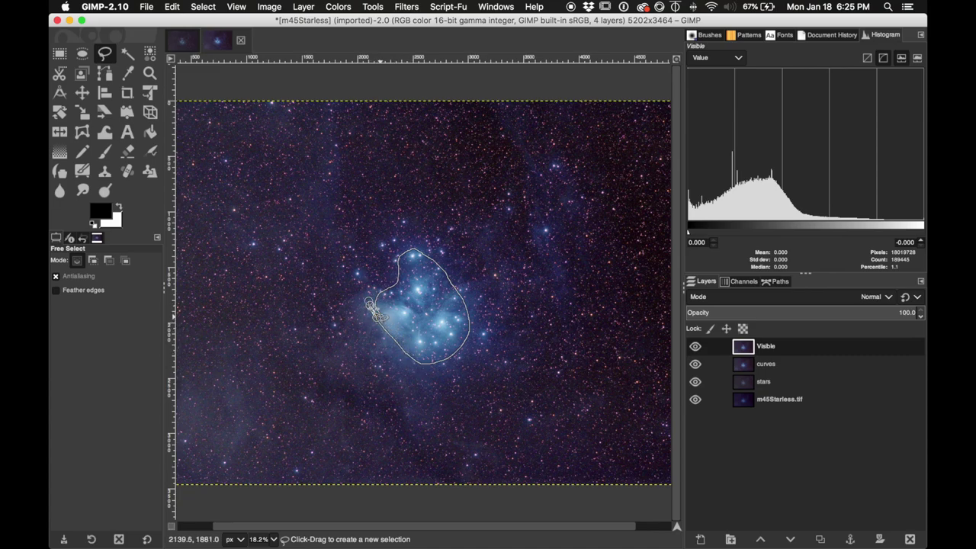
key(Return)
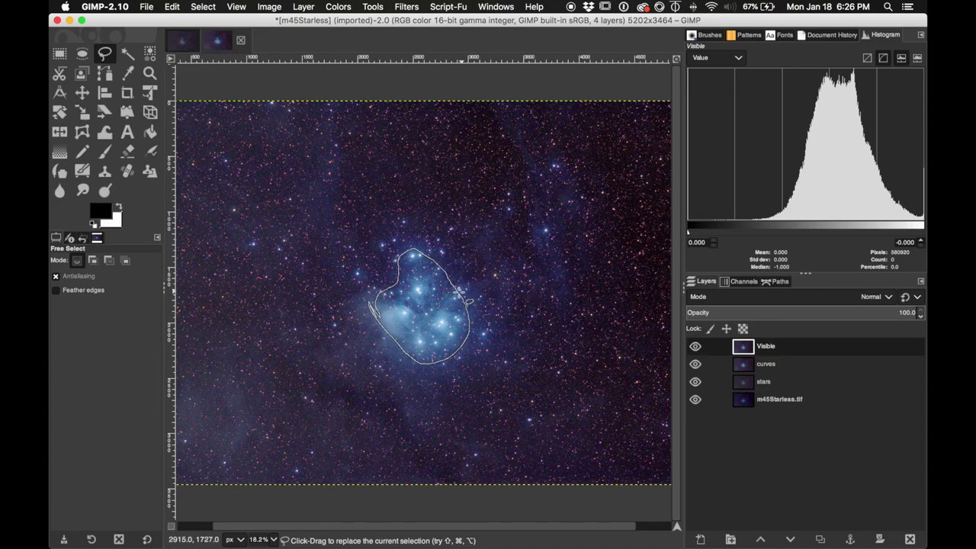
click(204, 6)
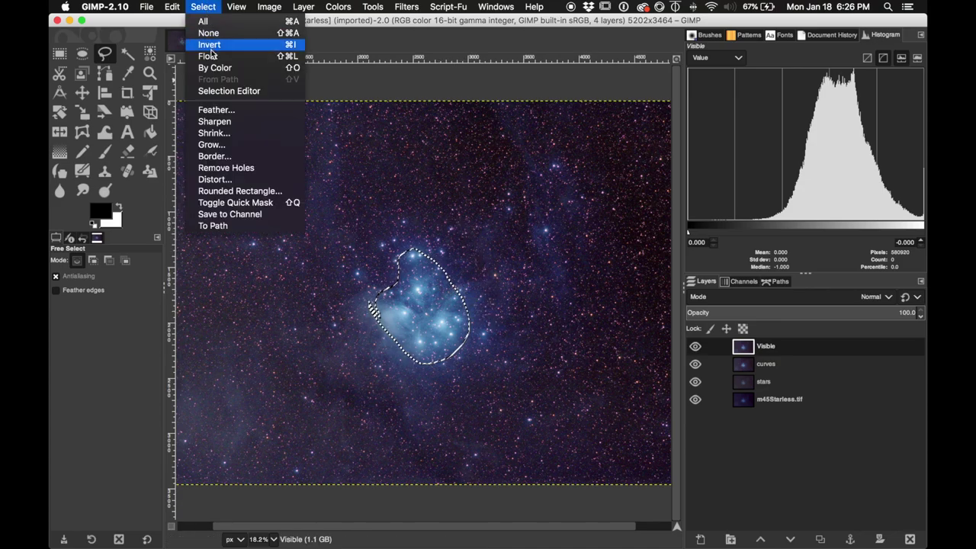
click(229, 112)
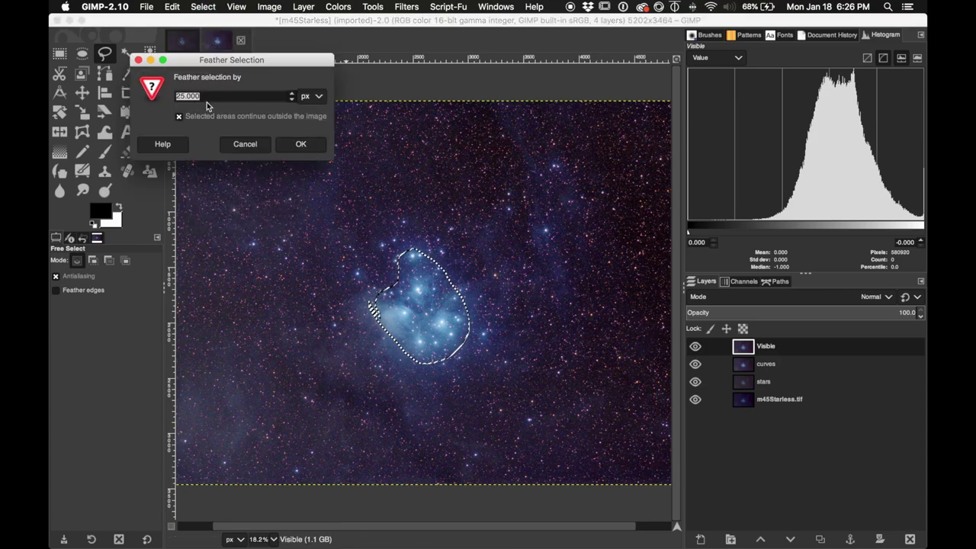
text(100)
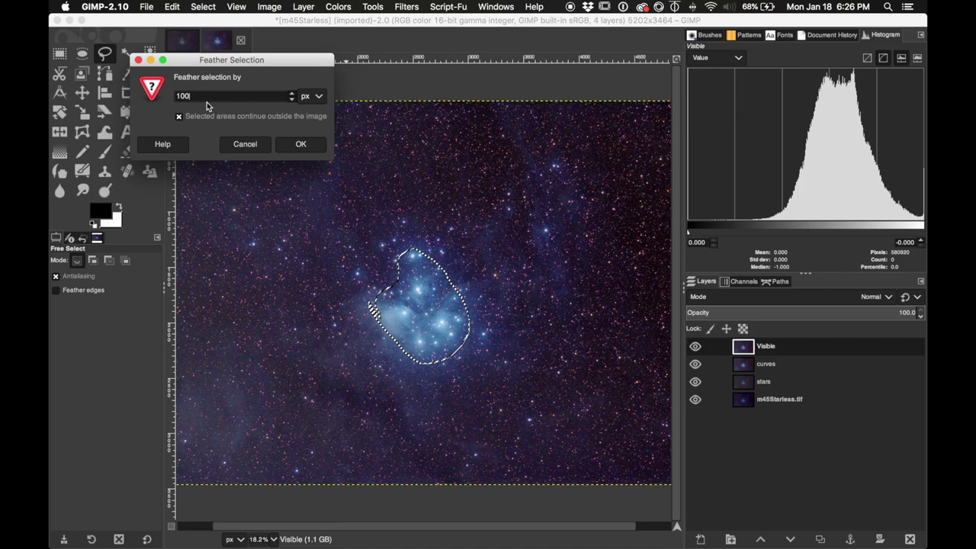
click(299, 144)
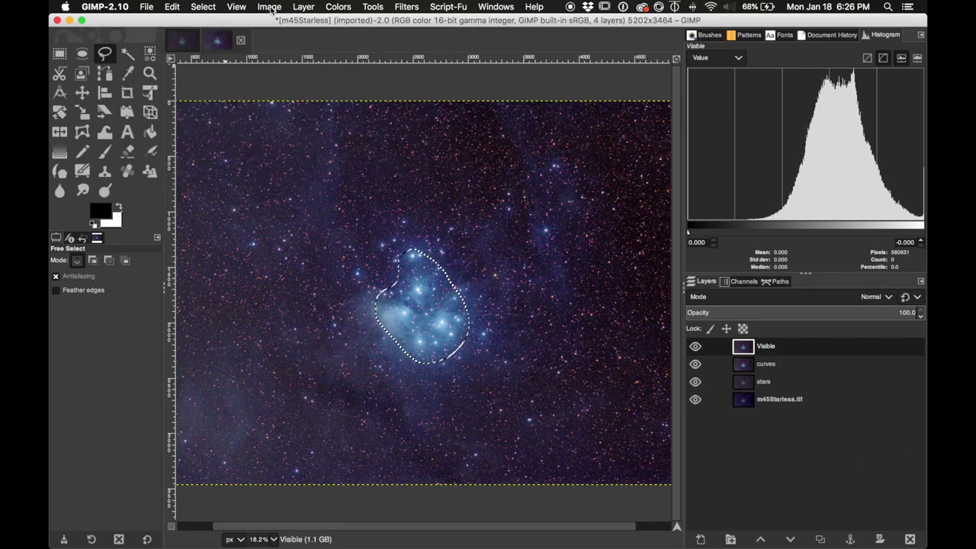
Step: Add a layer mask initialized from the selection to the Visible layer and clear the selection
double_click(790, 349)
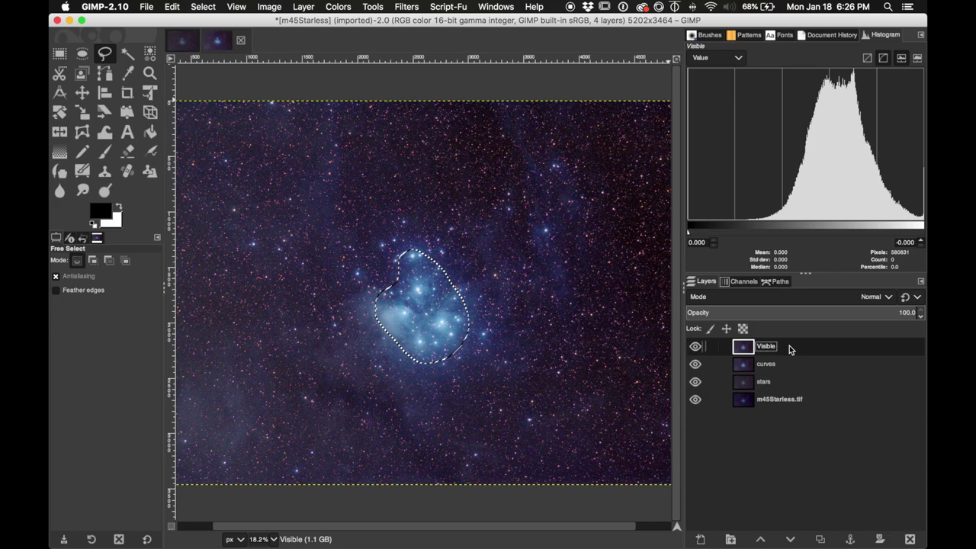
right_click(790, 349)
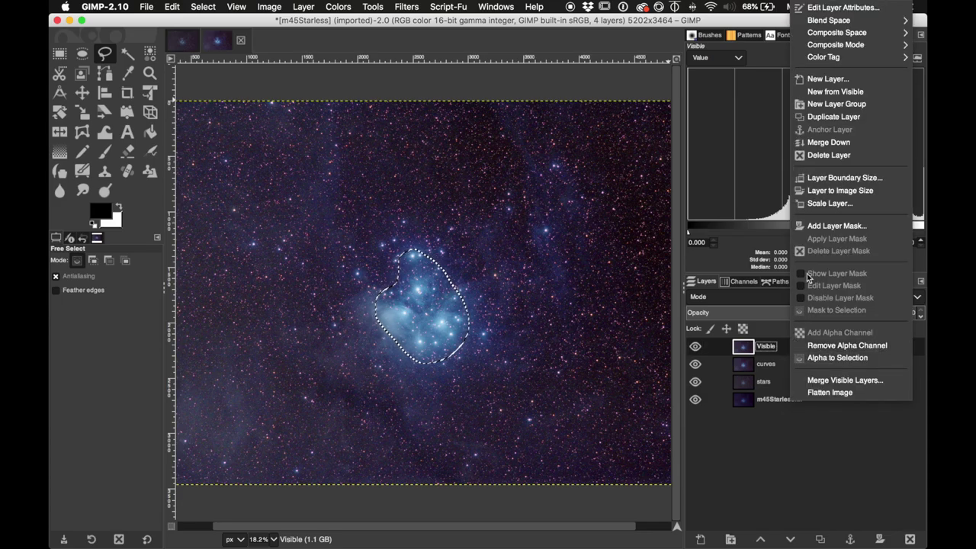
click(829, 225)
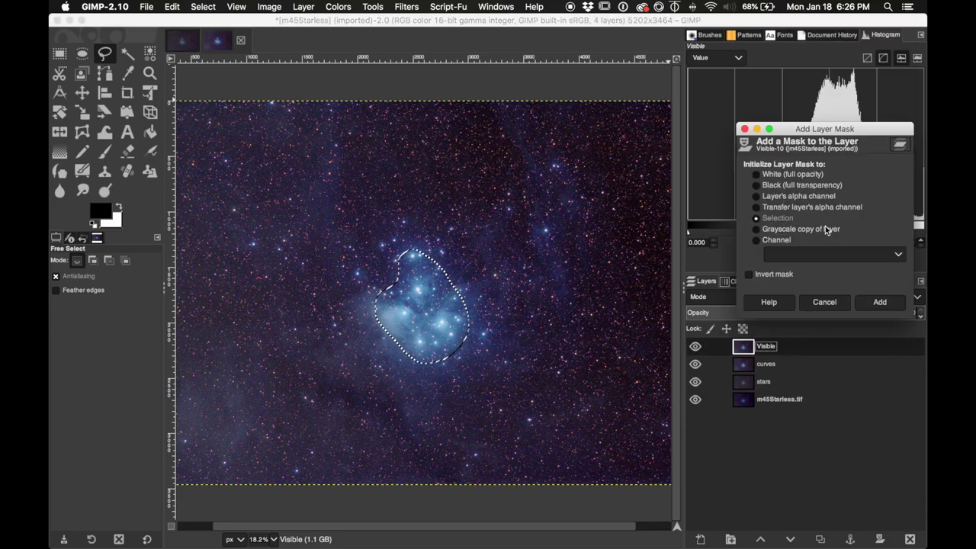
click(758, 218)
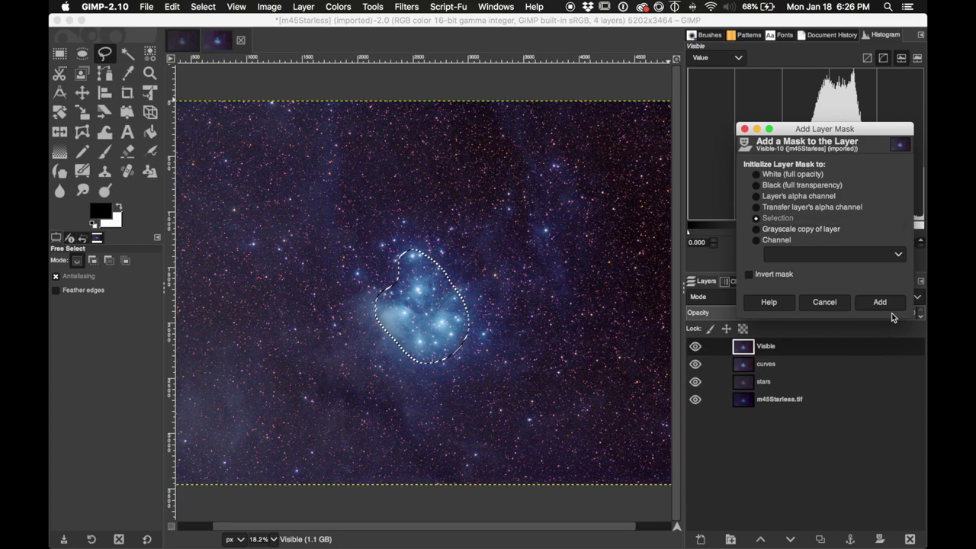
click(889, 303)
key(super+shift+a)
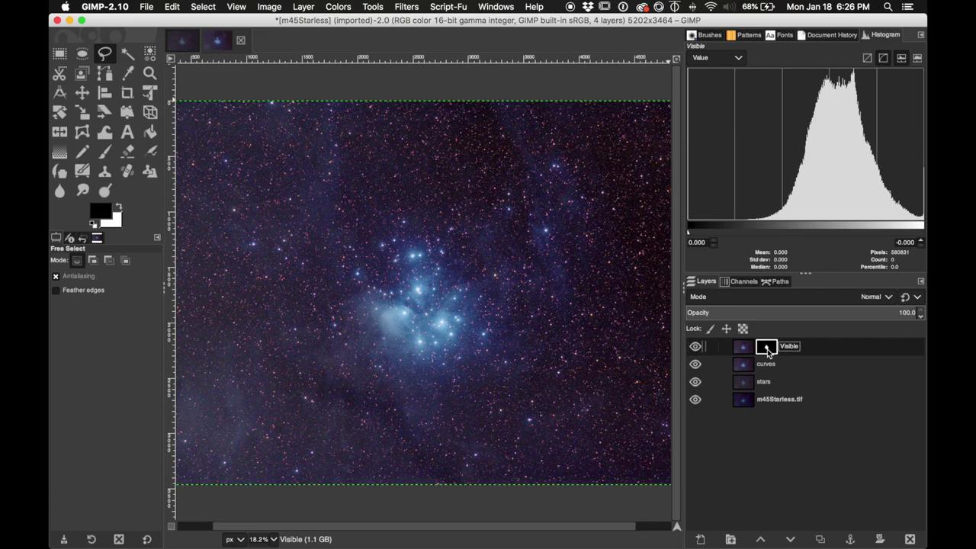
alt+click(766, 347)
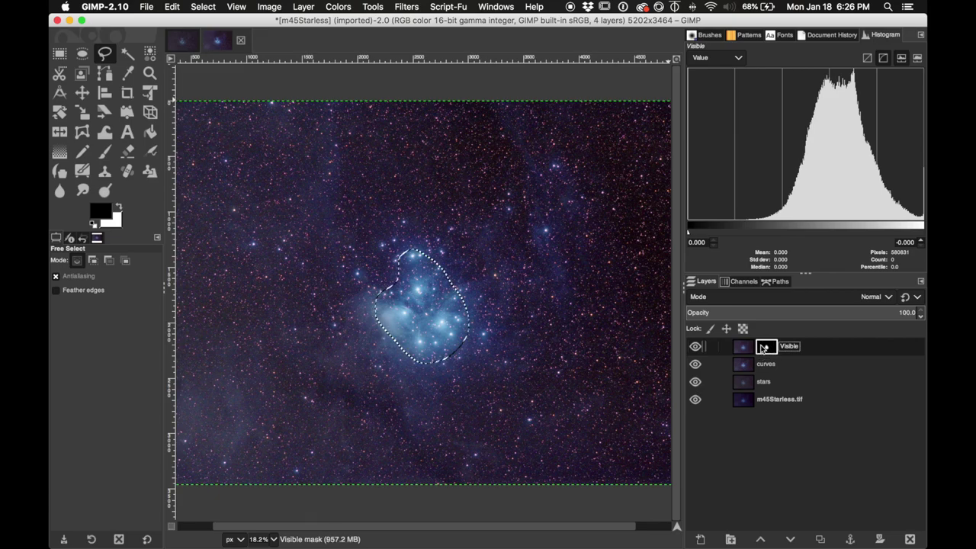
click(203, 7)
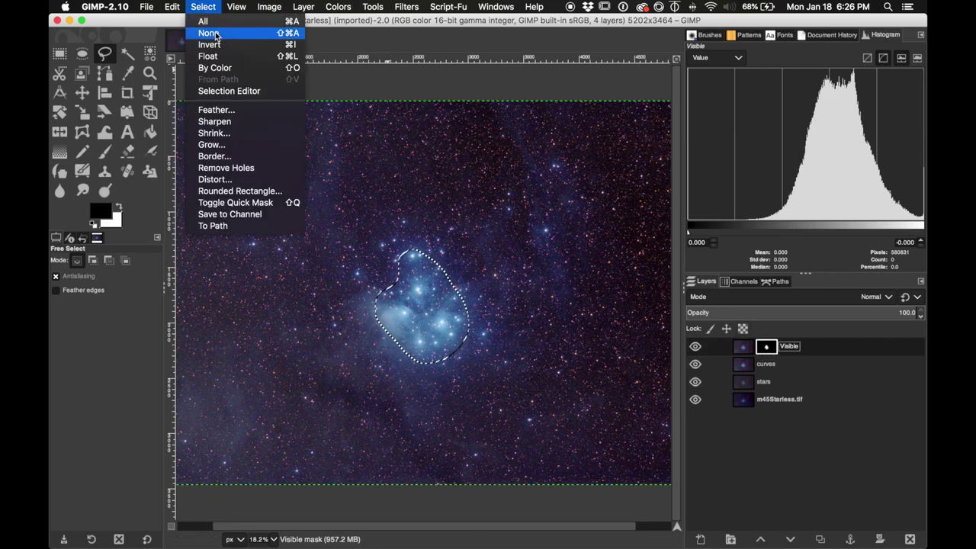
click(216, 33)
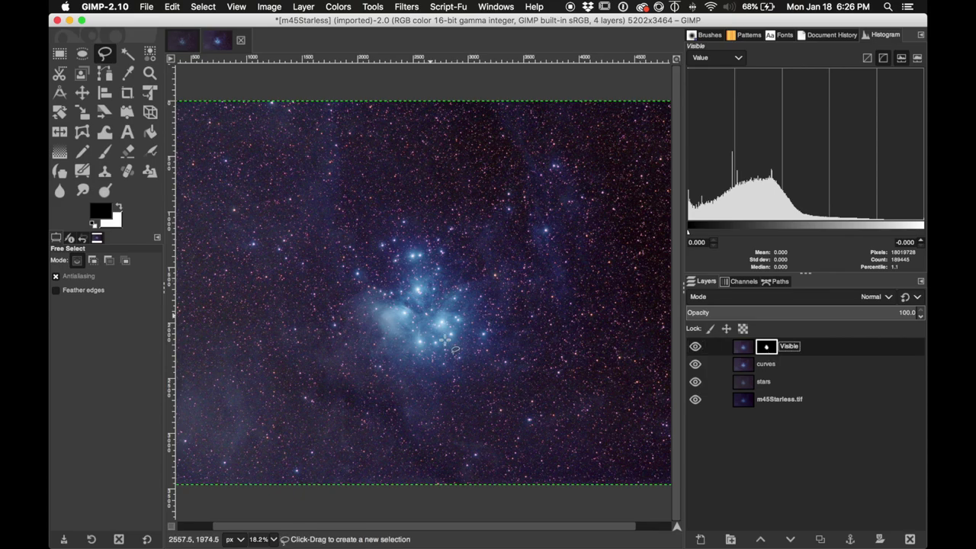
Step: Rename the masked Visible layer to "sat core" and apply Saturation with a scale of 1.298 to its image rather than the mask
right_click(795, 349)
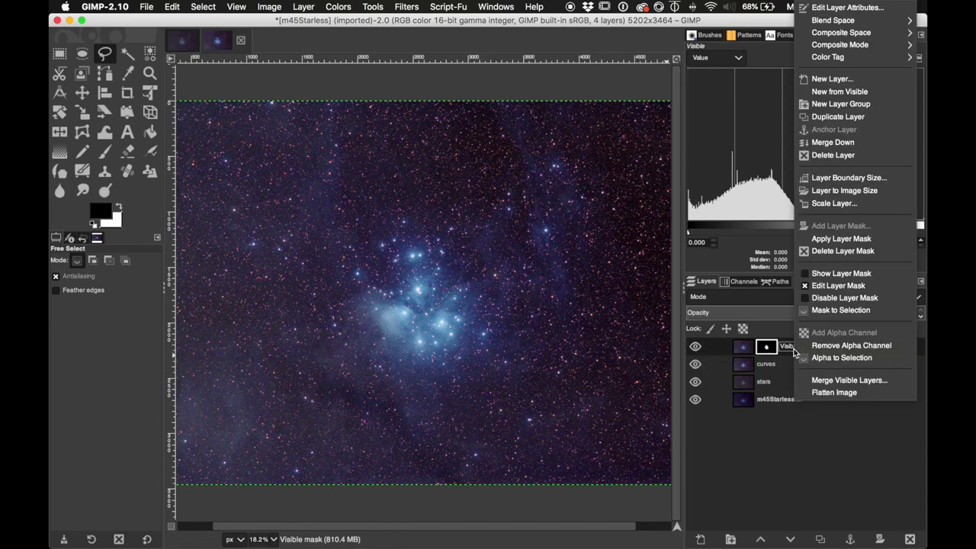
click(837, 9)
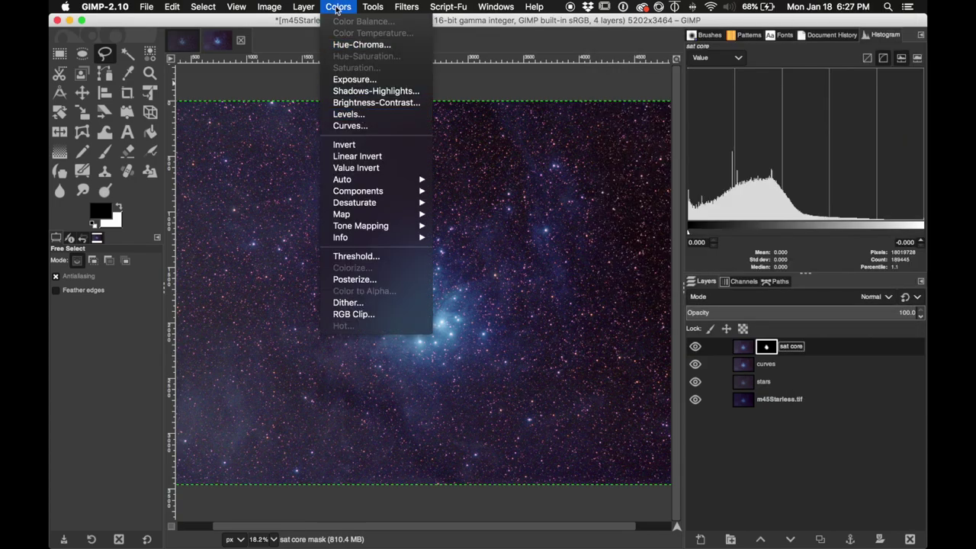
click(337, 6)
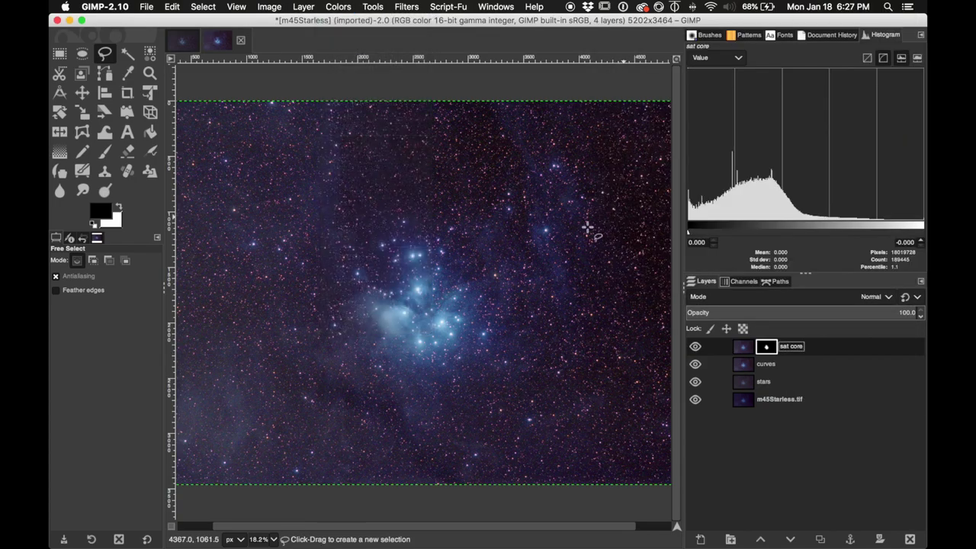
click(744, 347)
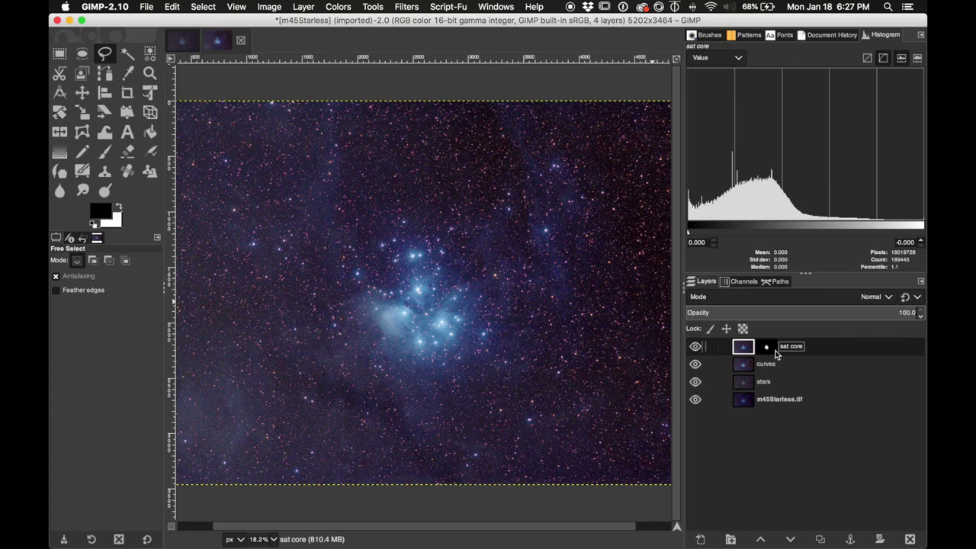
click(768, 347)
click(741, 347)
click(340, 7)
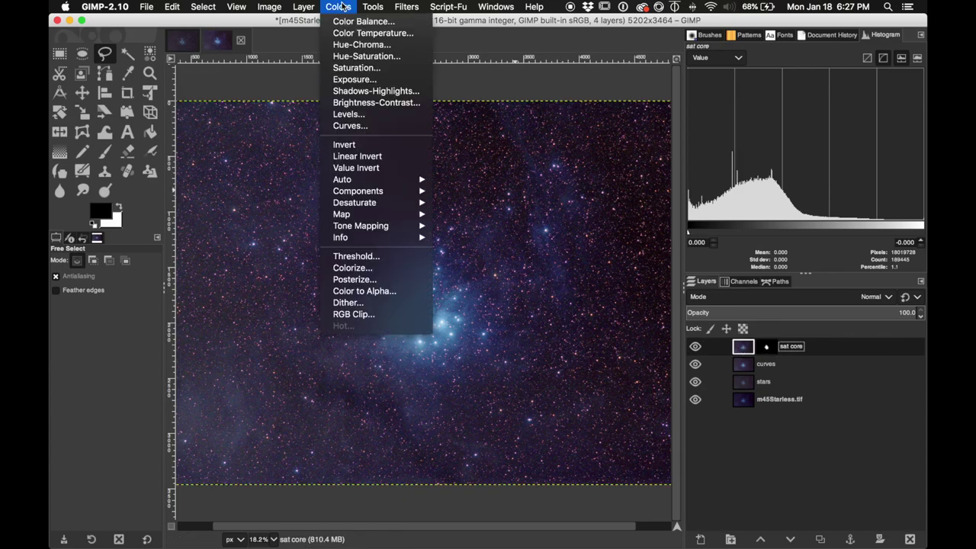
click(356, 68)
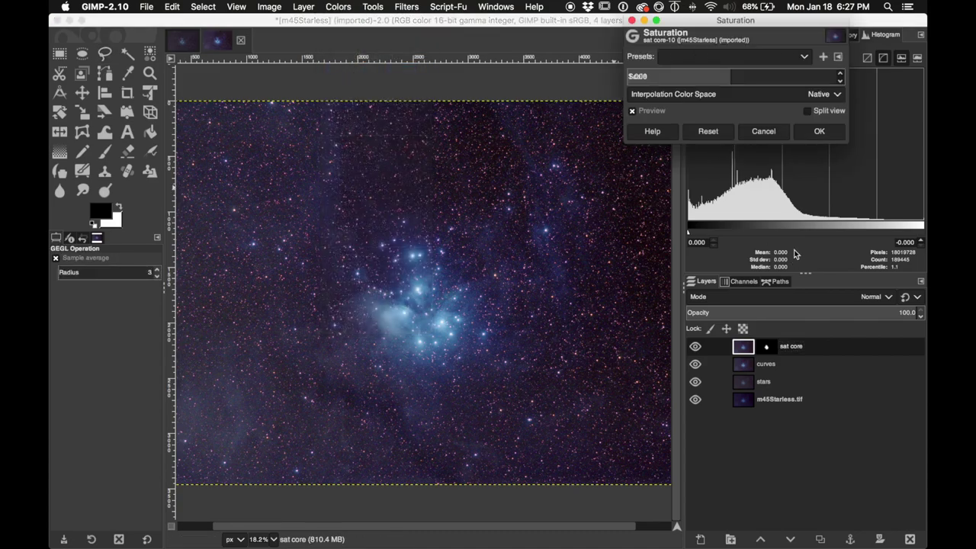
drag(728, 76, 761, 77)
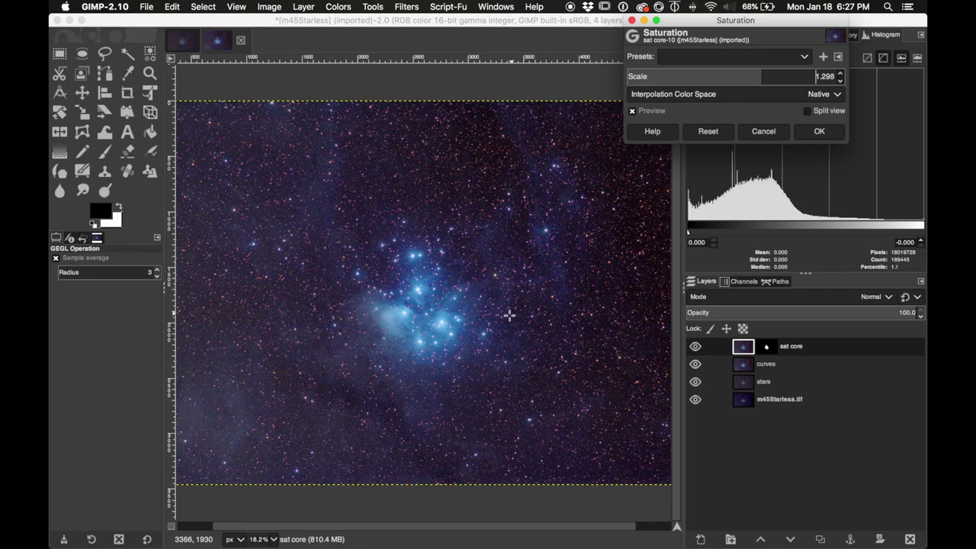
click(818, 131)
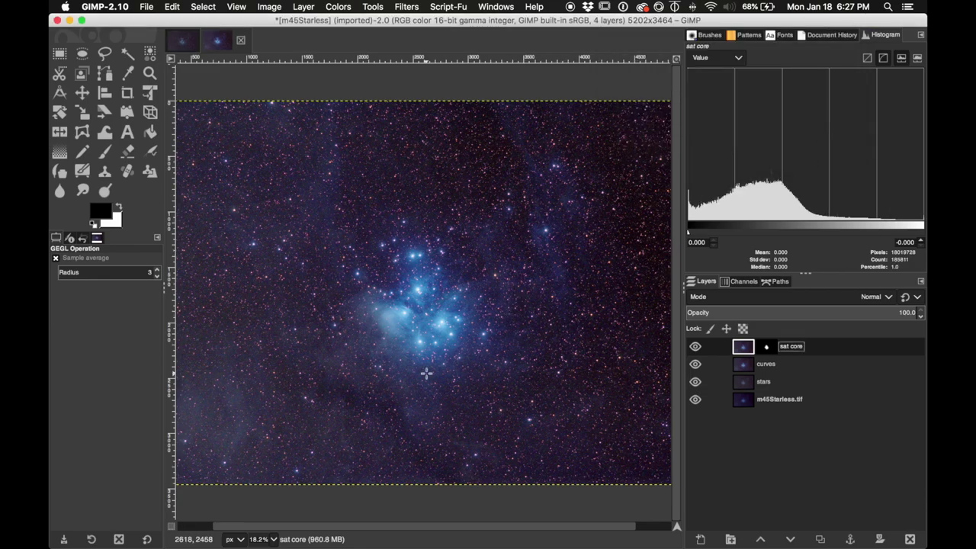
Step: Compare the core with and without the sat core layer, and check the result against the original stars image
click(695, 347)
click(695, 348)
click(183, 42)
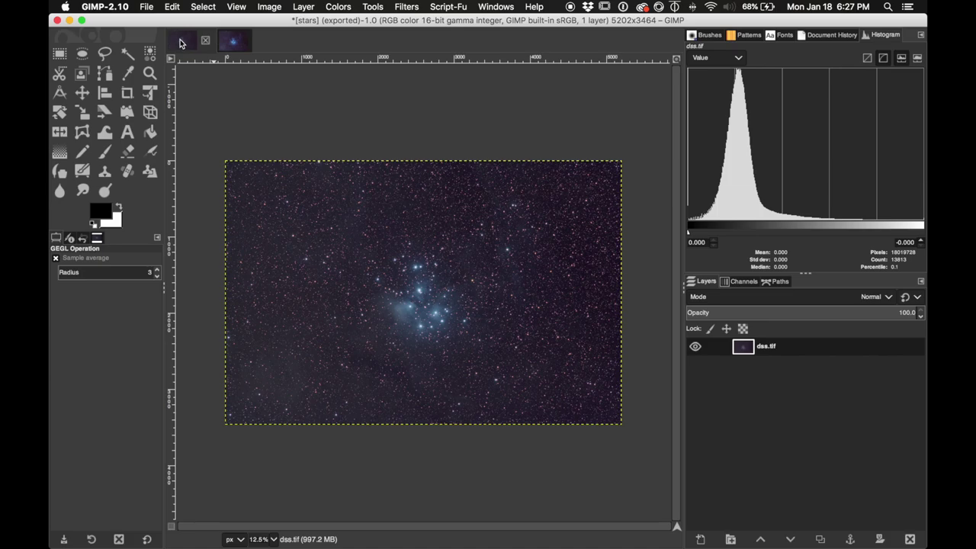
click(229, 40)
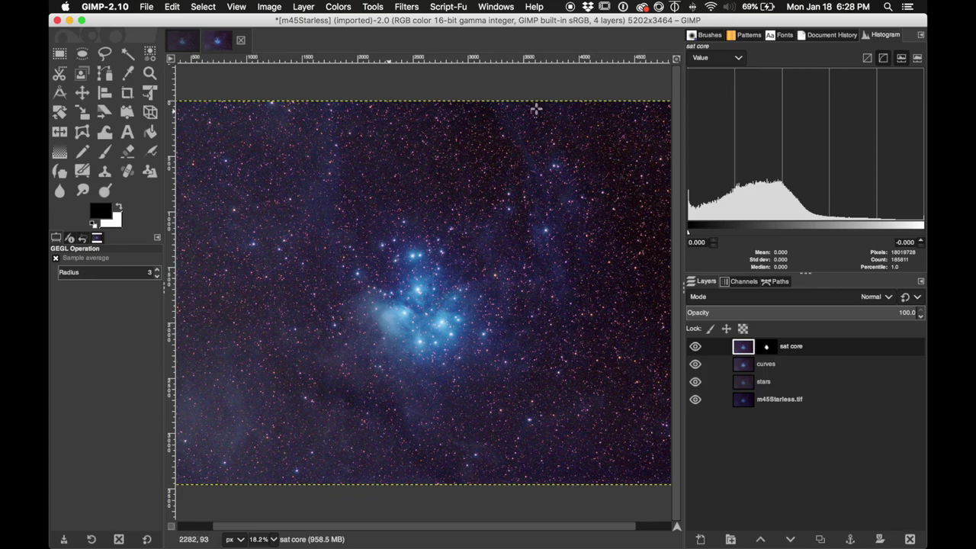
Step: Export the composite to the Desktop as a JPEG image named m45gimp.jpg
click(146, 6)
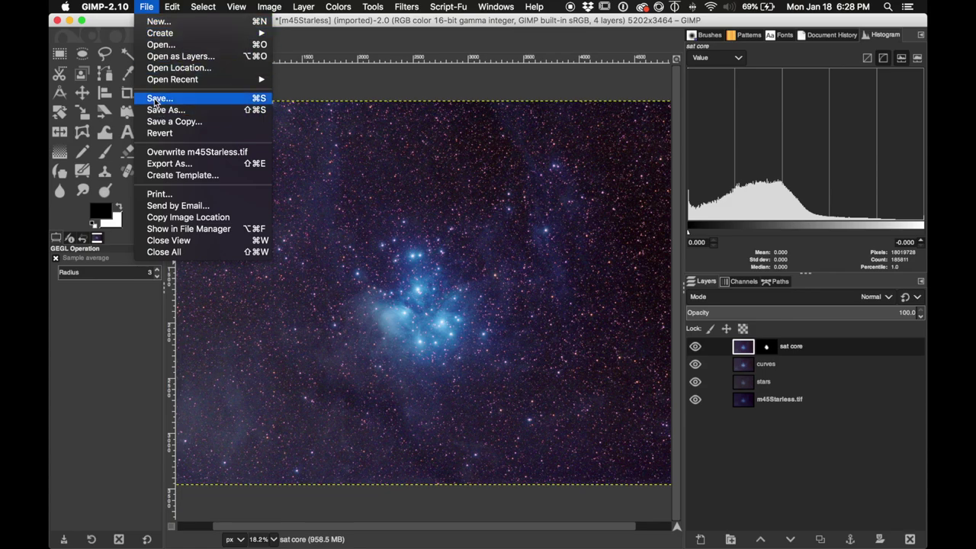
mouse_move(373, 6)
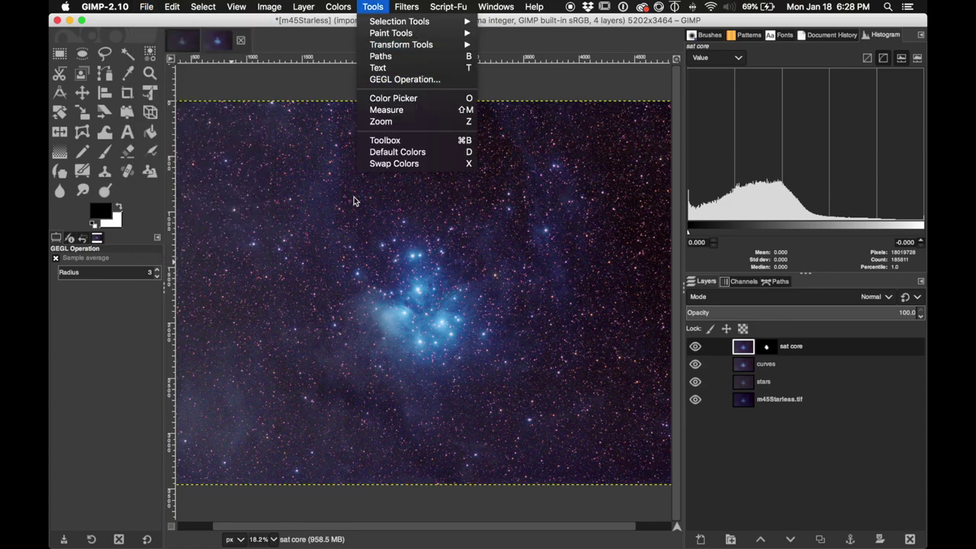
mouse_move(131, 6)
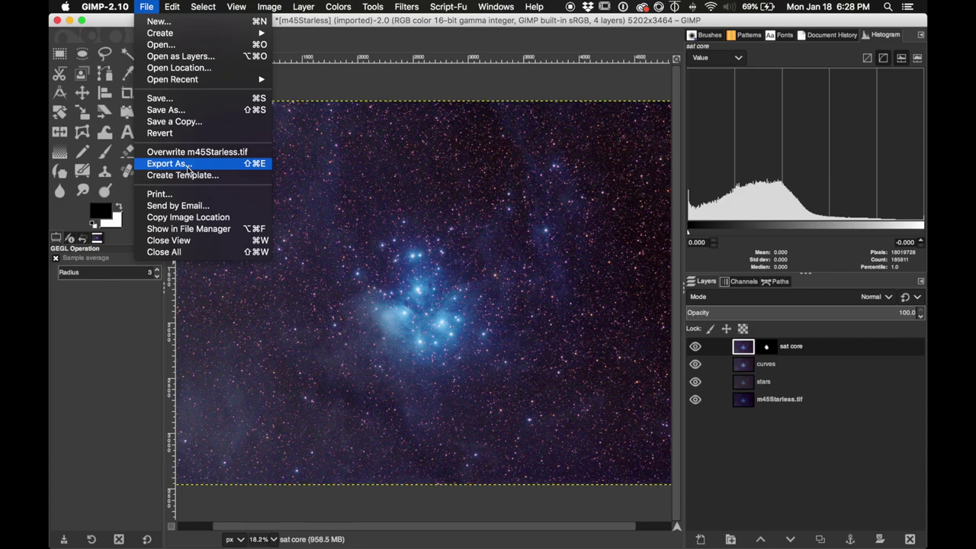
click(186, 165)
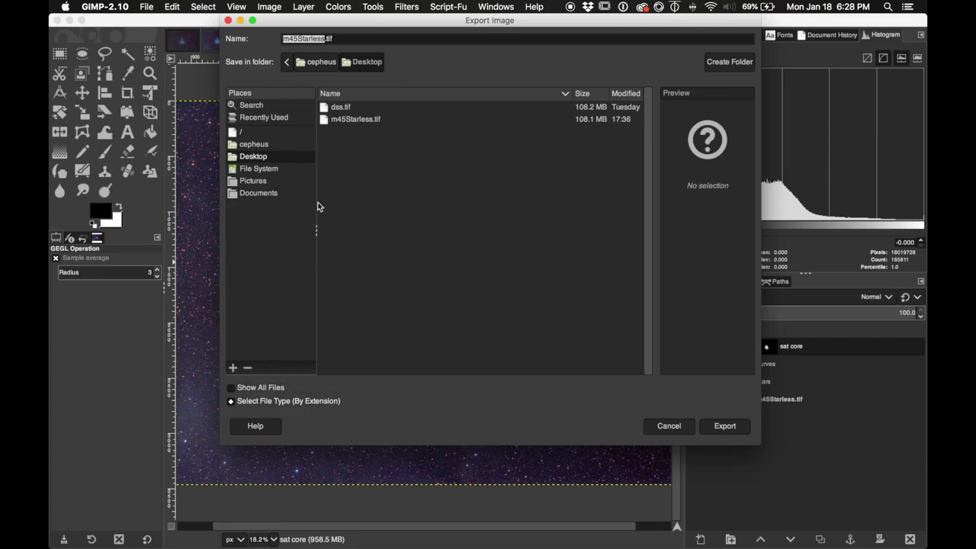
click(273, 401)
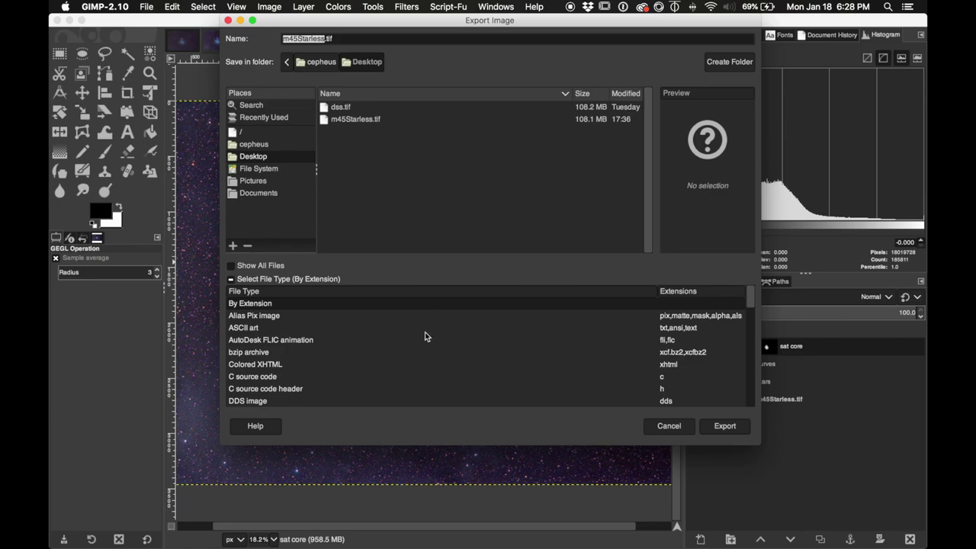
drag(751, 305, 749, 339)
click(266, 332)
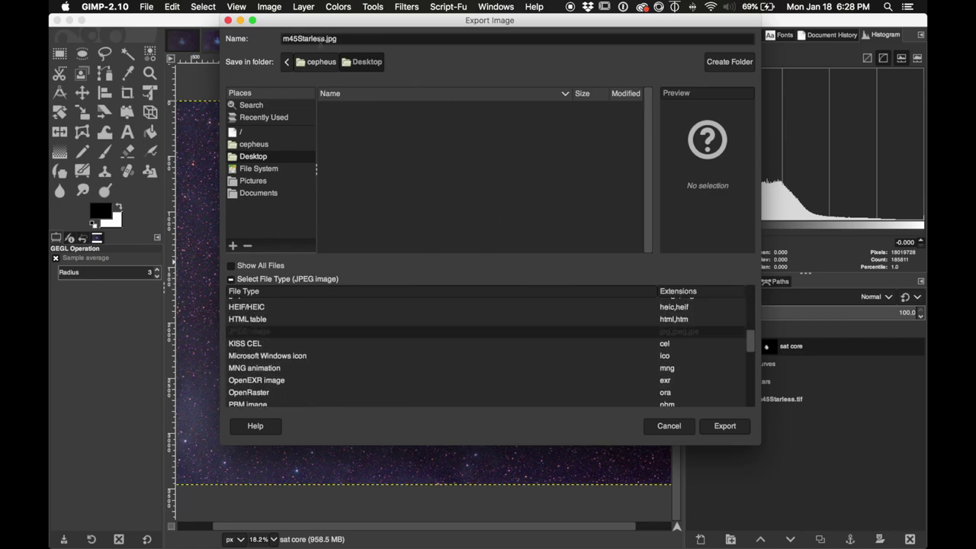
drag(327, 38, 303, 38)
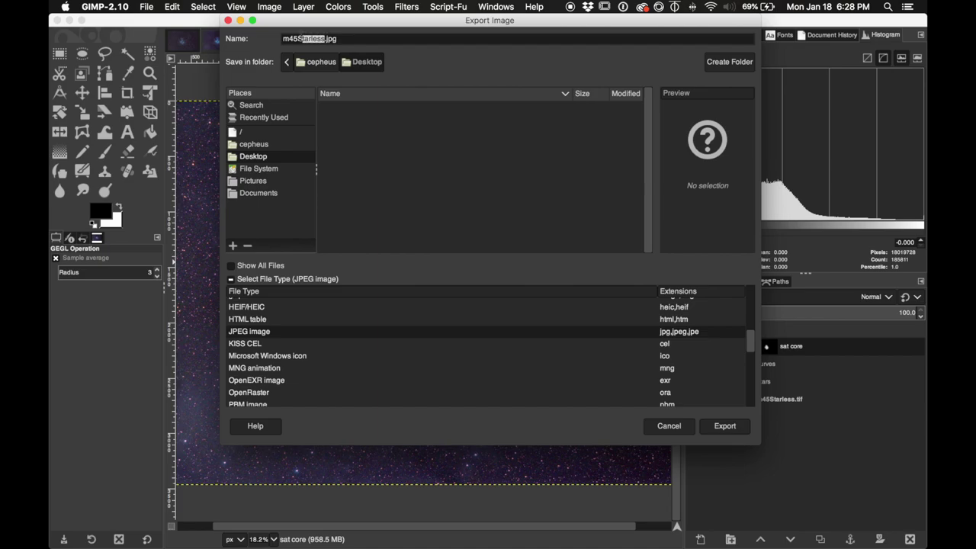
key(BackSpace)
key(BackSpace)
text(gimpo)
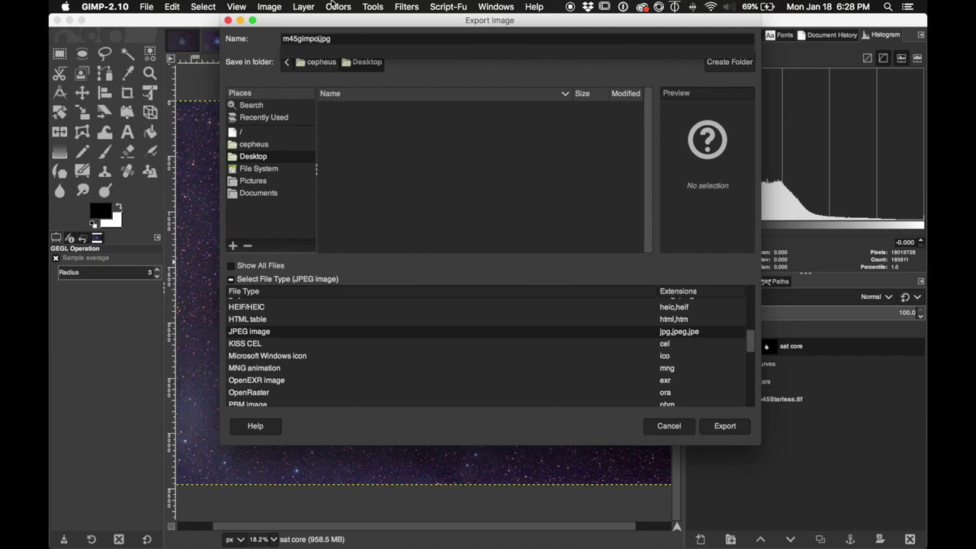
key(BackSpace)
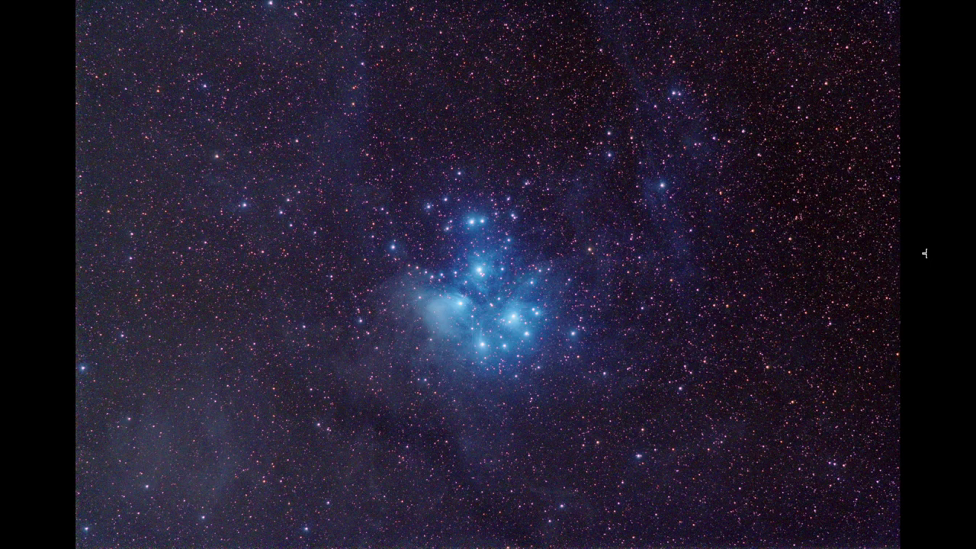
Step: Examine the finished Pleiades image in full-screen view, from its upper edge down to the nebula core
scroll(924, 253, up, 1)
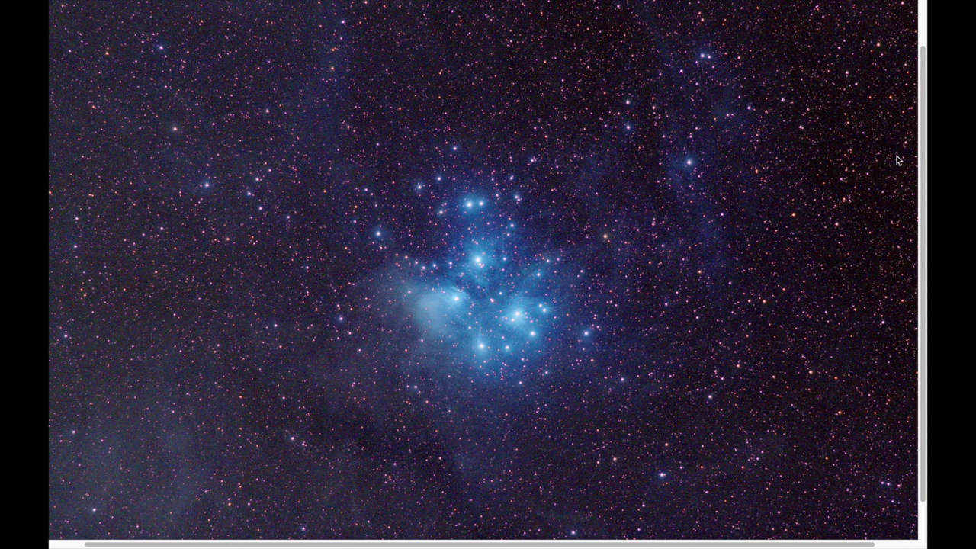
scroll(923, 115, up, 1)
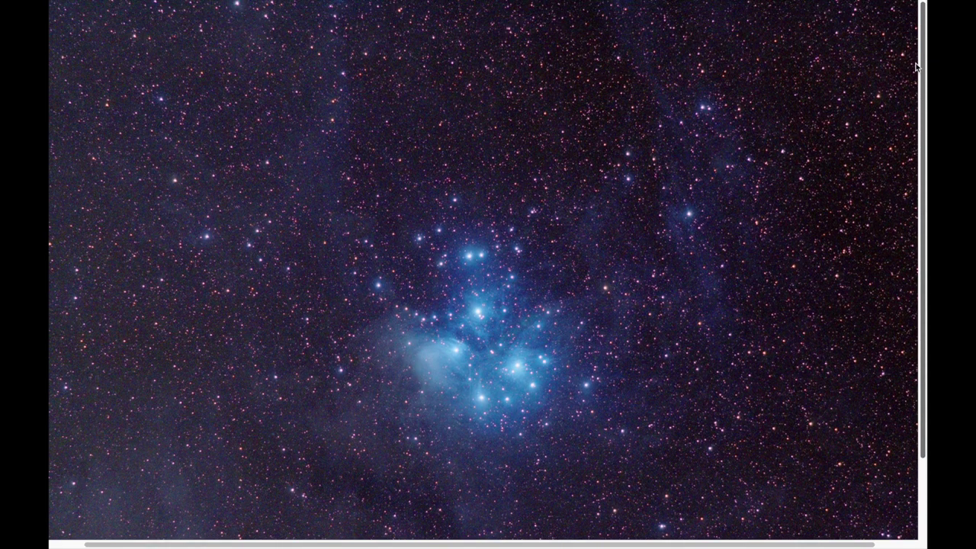
scroll(914, 104, down, 1)
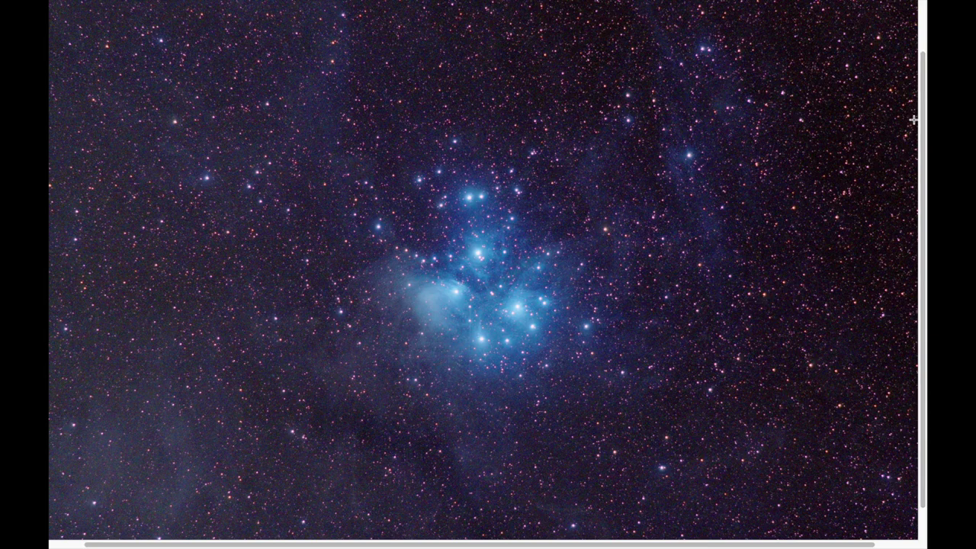